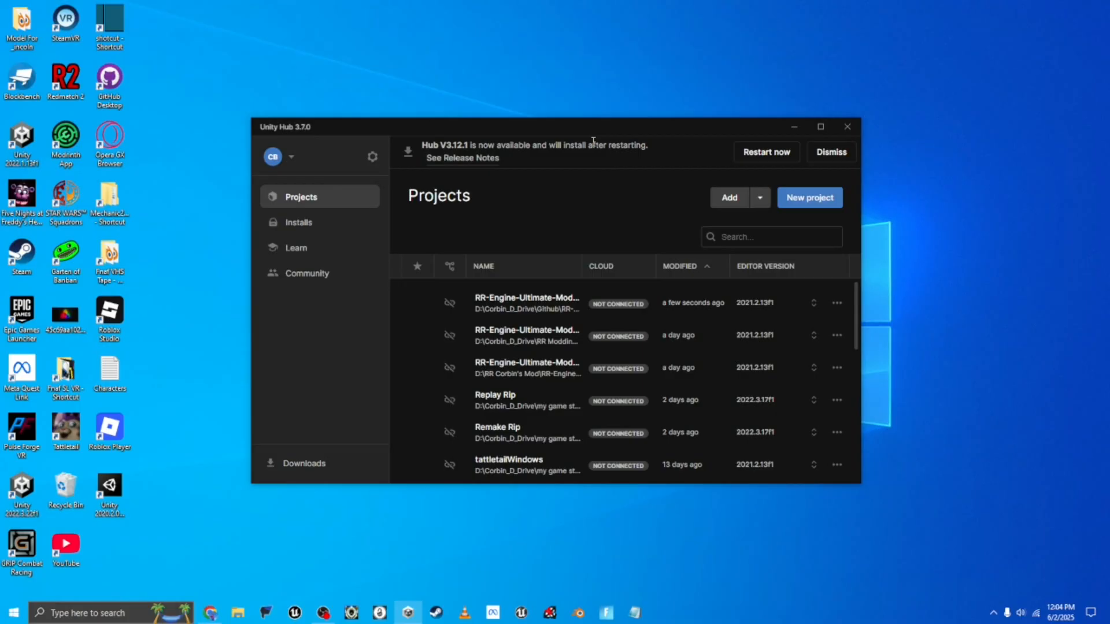
# - Open the RR-Engine-Ultimate-Mod project stored in the RR Modding Tutorial folder and display its project assets
pyautogui.click(564, 328)
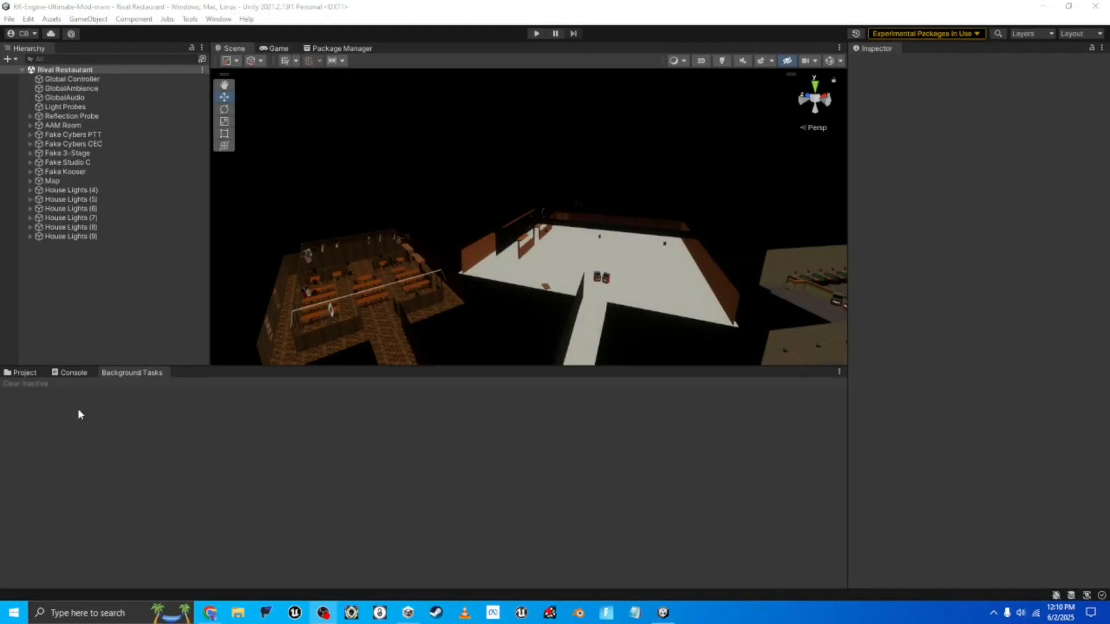
pyautogui.click(35, 373)
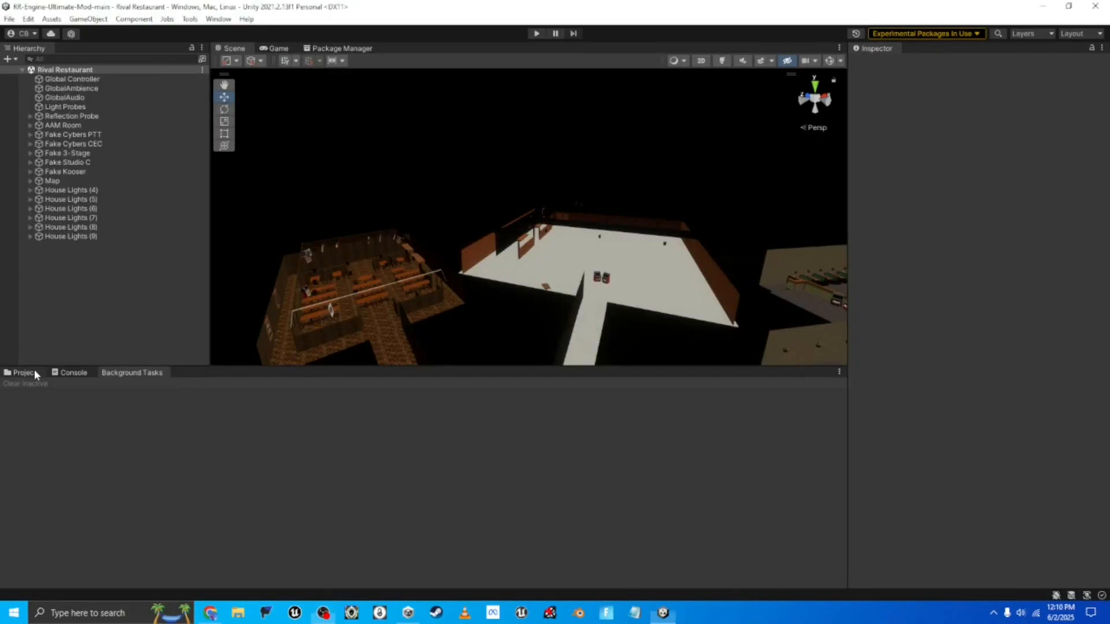
pyautogui.moveTo(258, 256); pyautogui.dragTo(434, 318, button='right')
pyautogui.moveTo(157, 395); pyautogui.dragTo(176, 395, button='right')
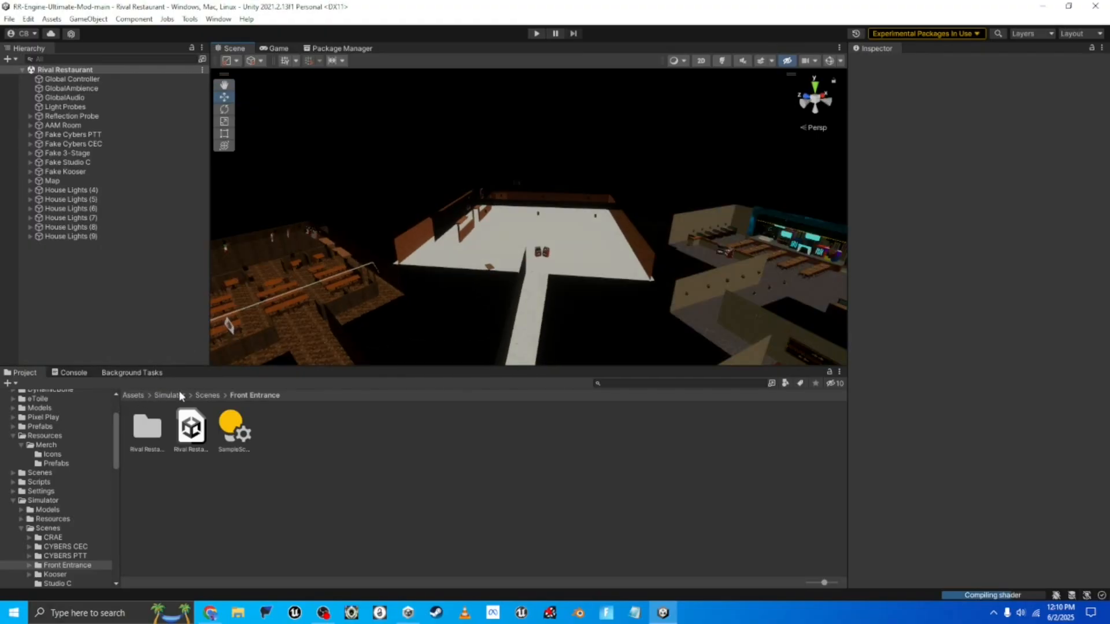
# - Open the Chuck folder under Assets/Simulator/Models/Animatronics/3-Stage
pyautogui.click(132, 396)
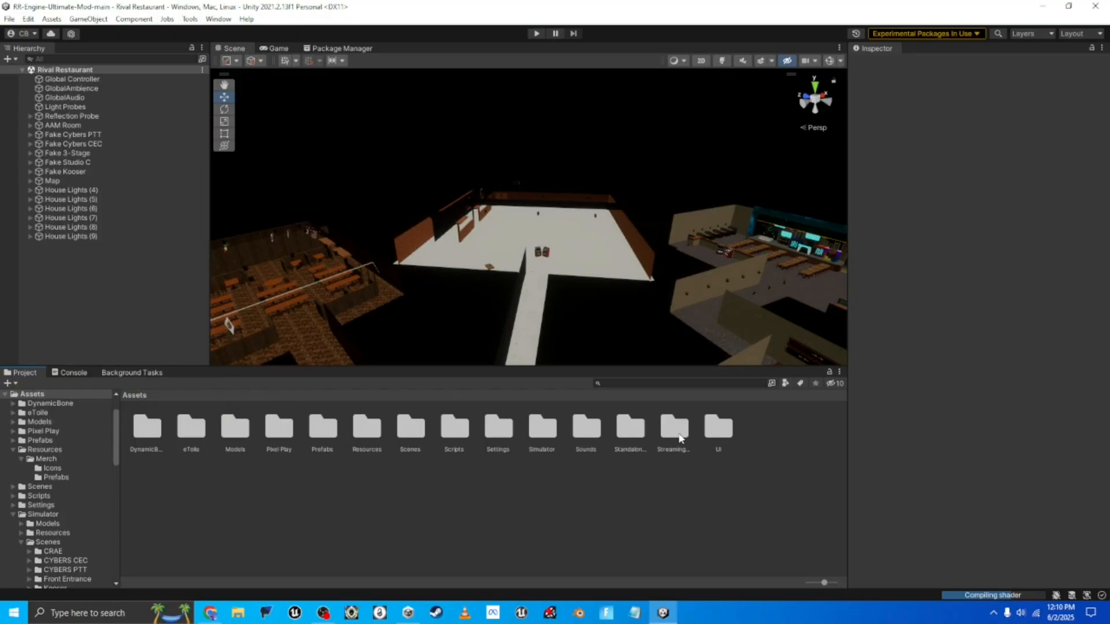
pyautogui.doubleClick(542, 430)
pyautogui.doubleClick(149, 440)
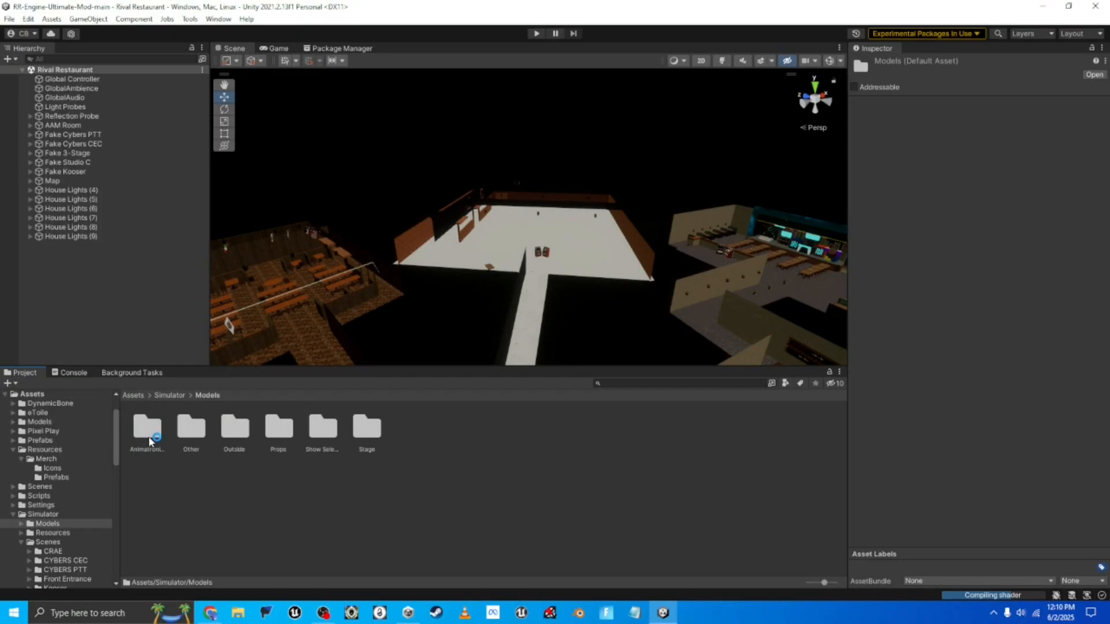
pyautogui.doubleClick(148, 431)
pyautogui.doubleClick(148, 438)
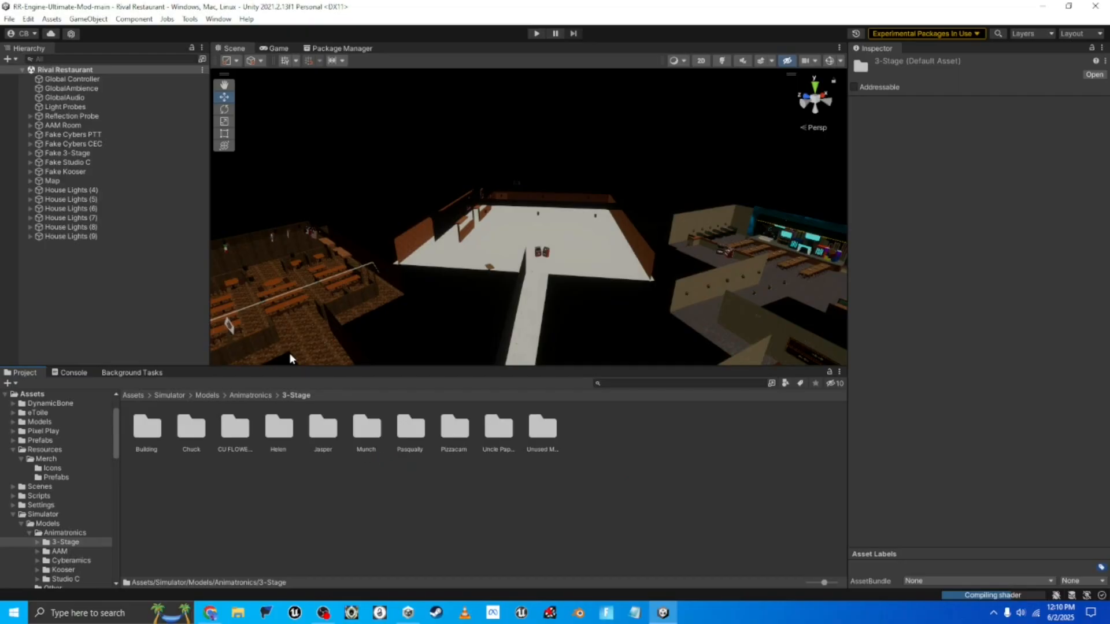
pyautogui.click(189, 422)
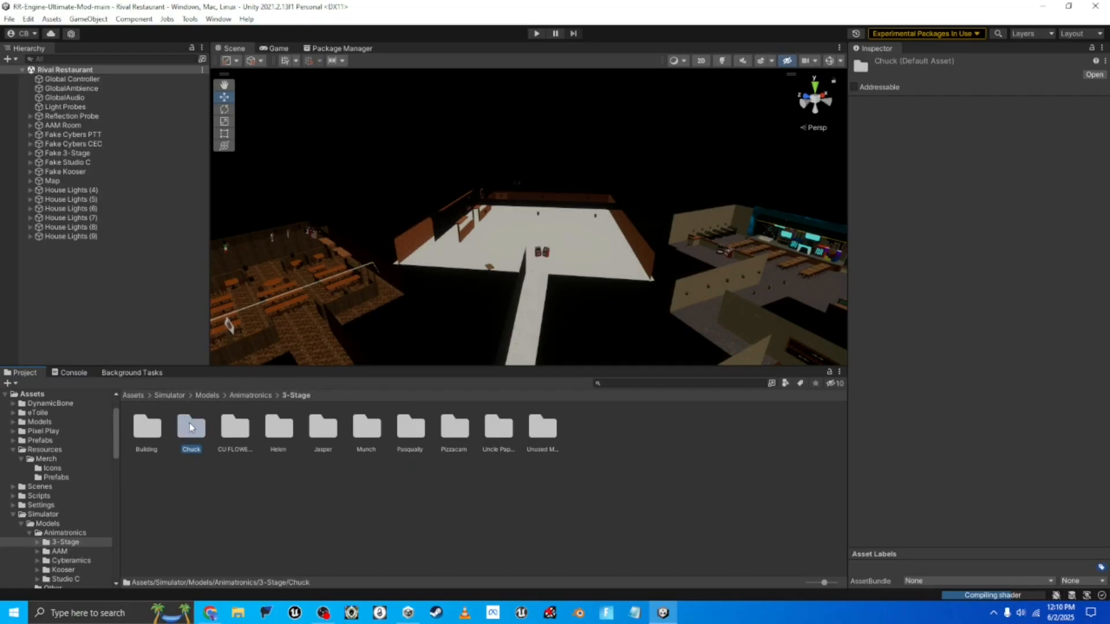
pyautogui.doubleClick(191, 427)
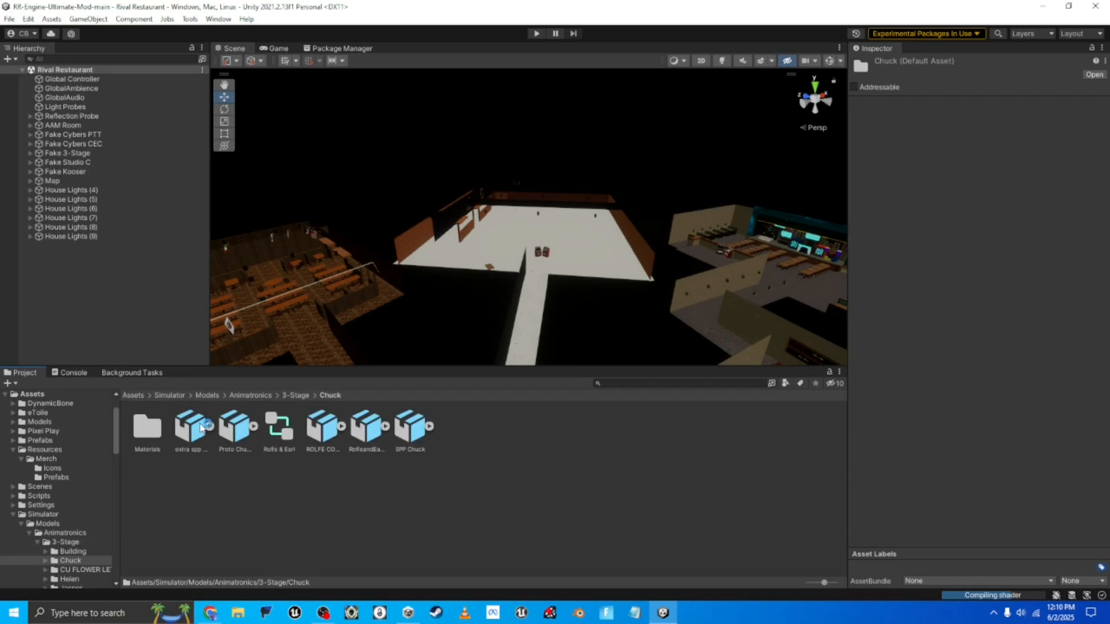
# - Look through the Chuck folder's models, from extra spp chuck and Proto Chuck to ROLFE COPY and RolfeandEarl
pyautogui.click(241, 490)
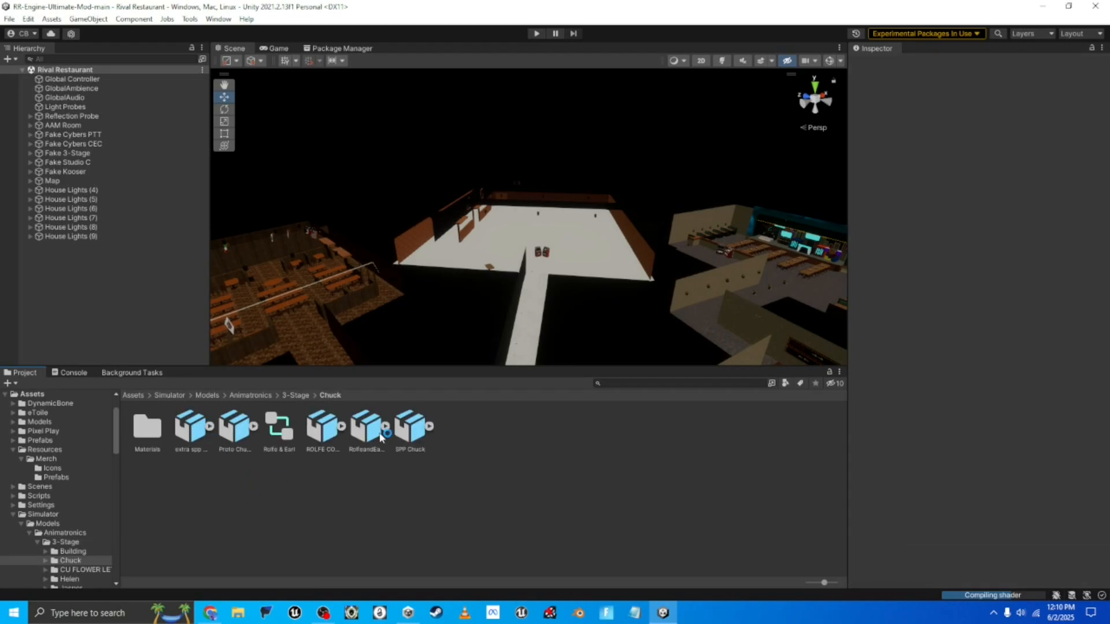
pyautogui.click(196, 436)
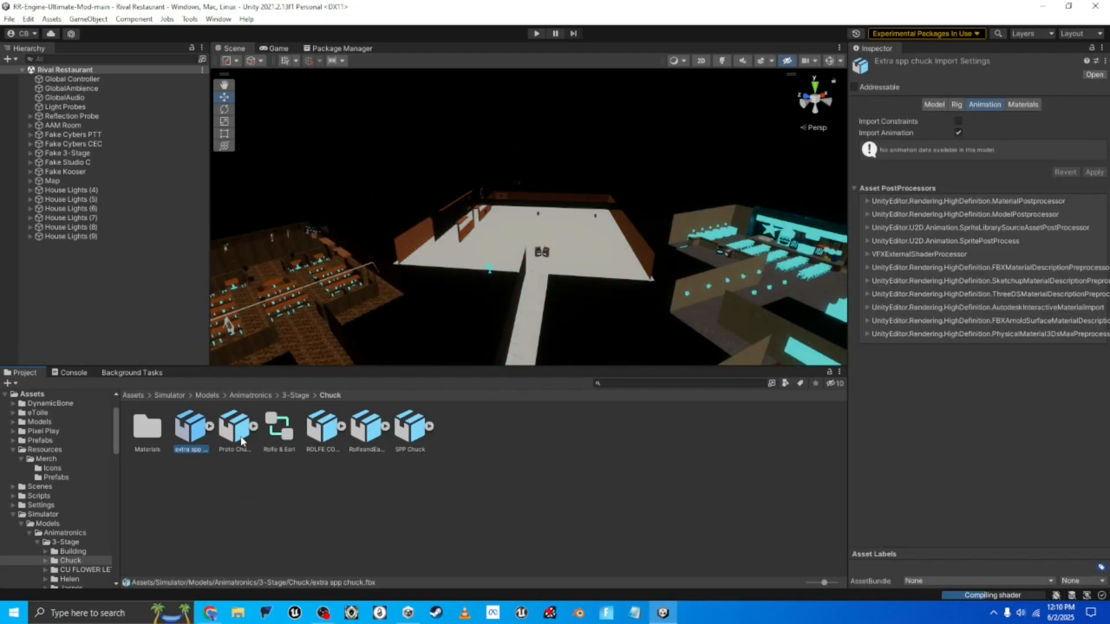
pyautogui.click(242, 440)
pyautogui.moveTo(377, 303); pyautogui.dragTo(473, 341, button='right')
pyautogui.click(329, 431)
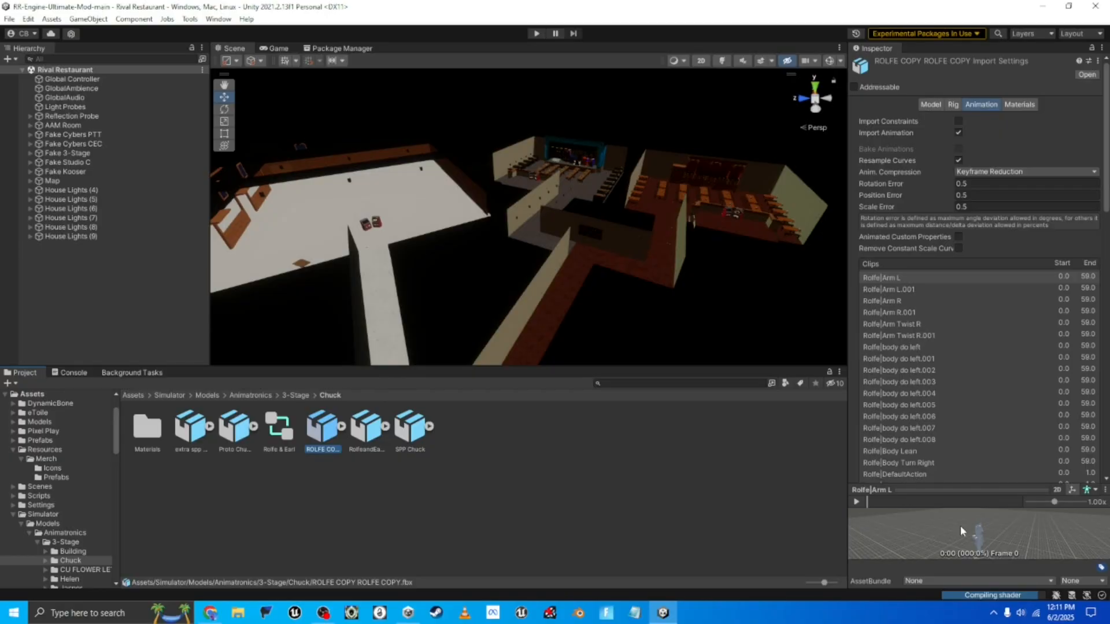
pyautogui.click(367, 431)
pyautogui.moveTo(525, 325); pyautogui.dragTo(664, 354, button='right')
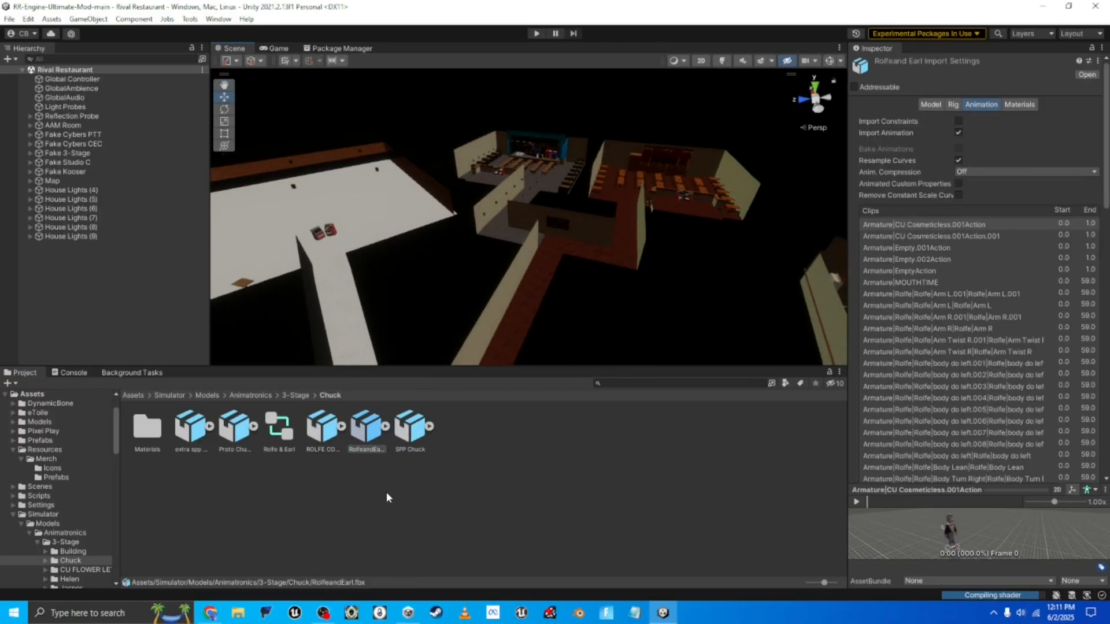
# - Place the RolfeandEarl model in the scene, inspect it up close, and delete it again
pyautogui.moveTo(377, 437); pyautogui.dragTo(520, 338)
pyautogui.press('f')
pyautogui.moveTo(514, 386); pyautogui.dragTo(597, 285, button='right')
pyautogui.press('w')
pyautogui.press('a')
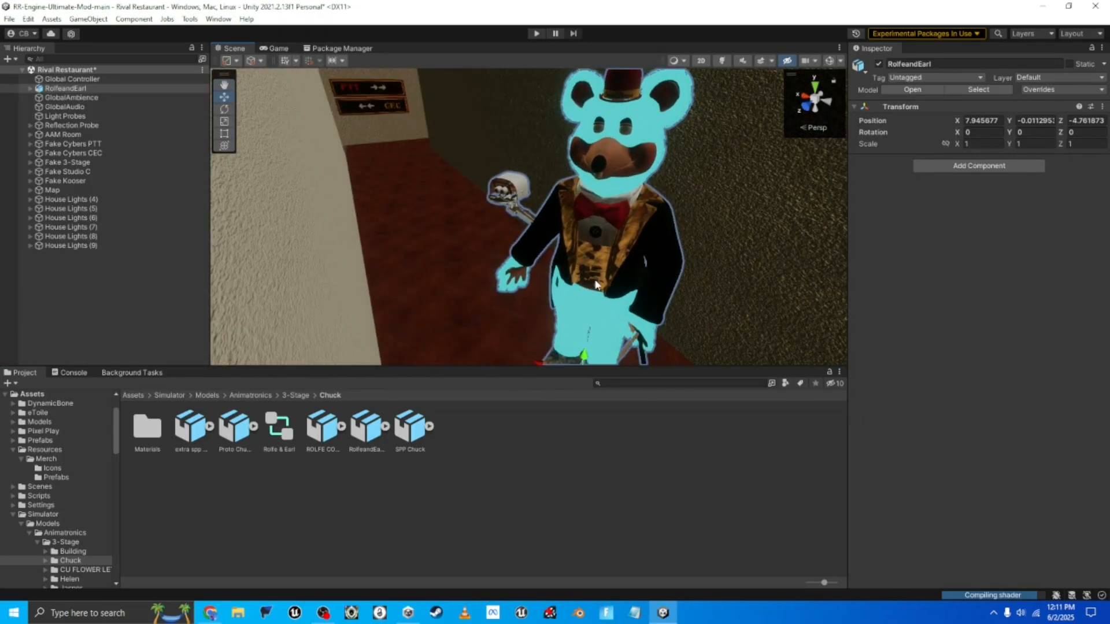
pyautogui.press('Delete')
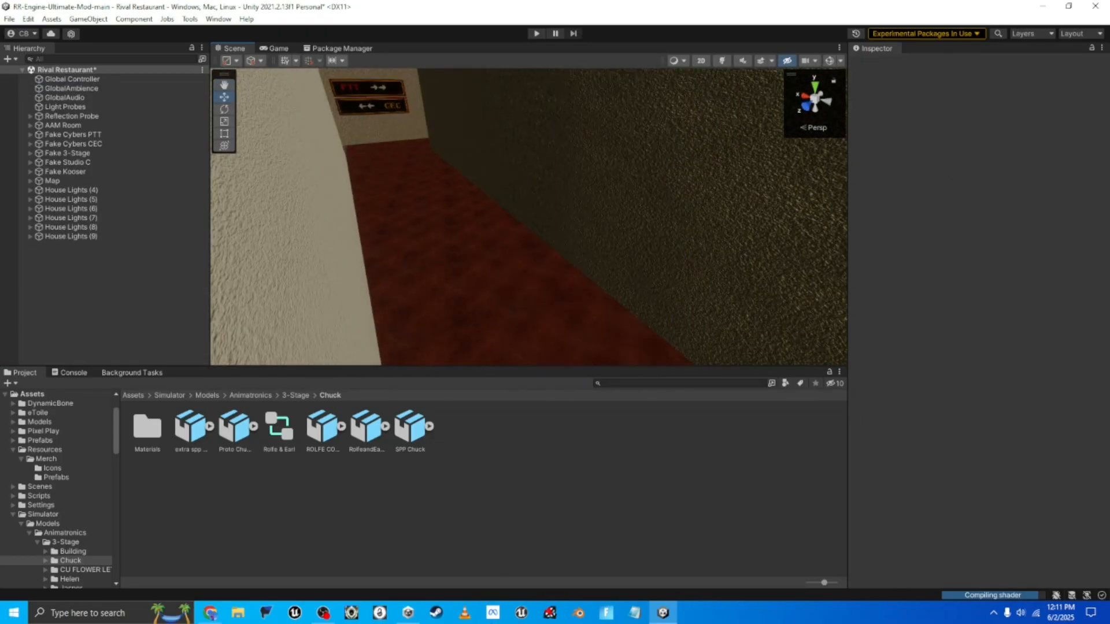
# - Reveal the RolfeandEarl asset in File Explorer and copy the path of its Chuck folder
pyautogui.click(368, 437)
pyautogui.rightClick(368, 437)
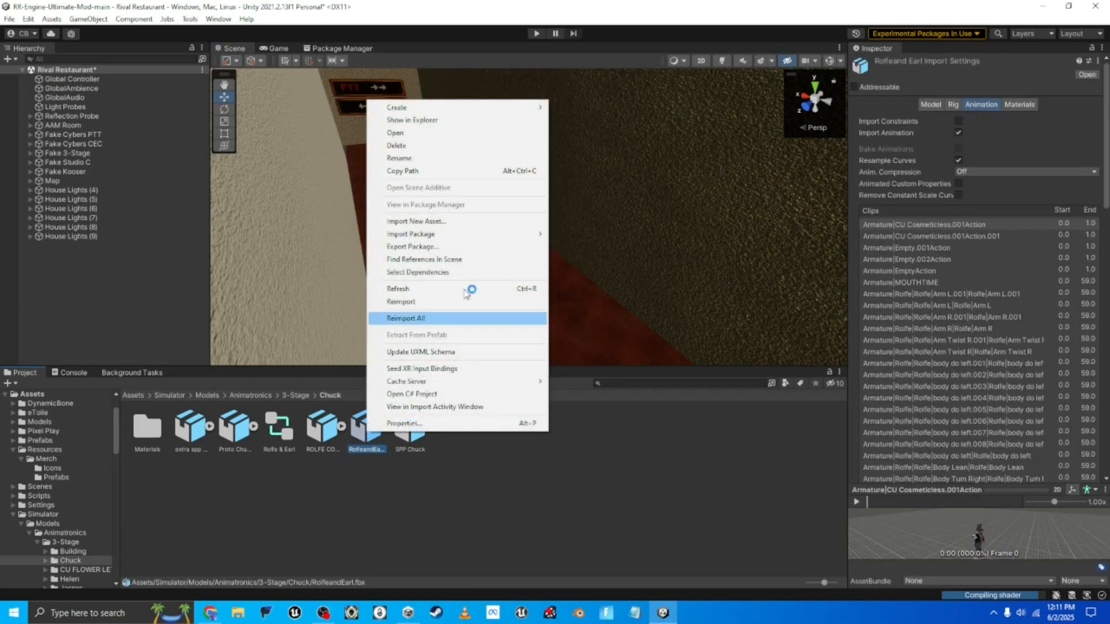
pyautogui.click(456, 122)
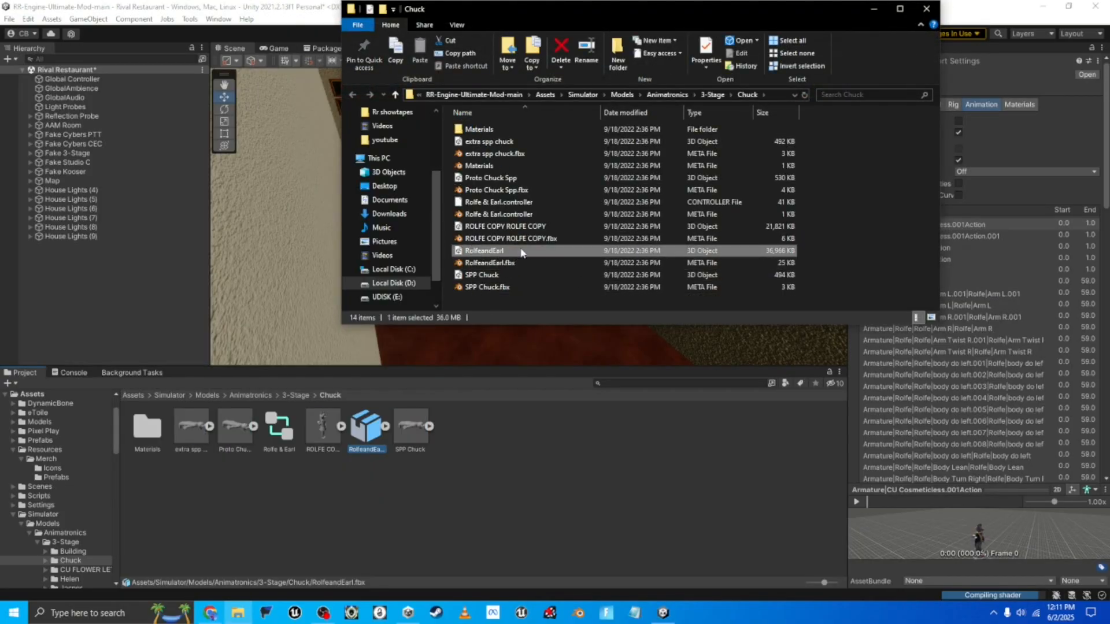
pyautogui.click(780, 93)
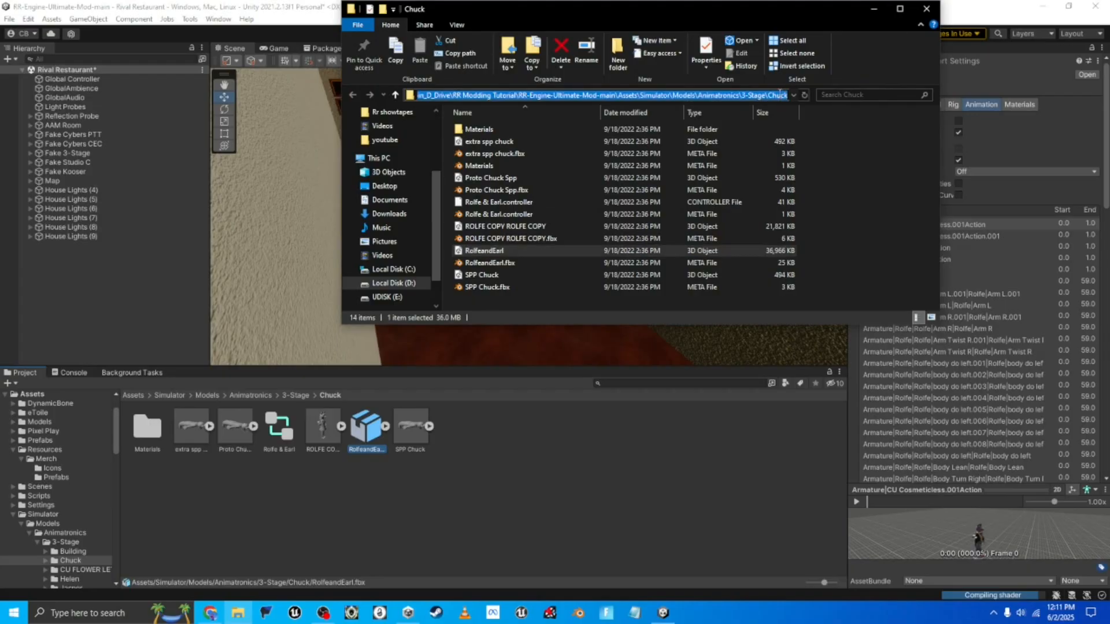
pyautogui.click(842, 200)
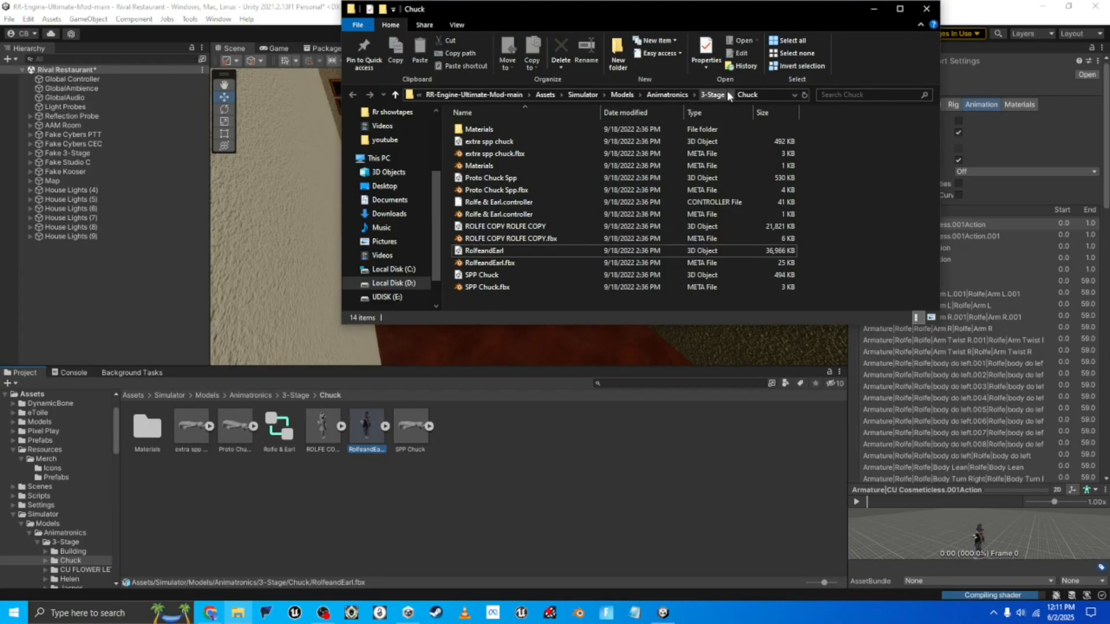
pyautogui.click(771, 97)
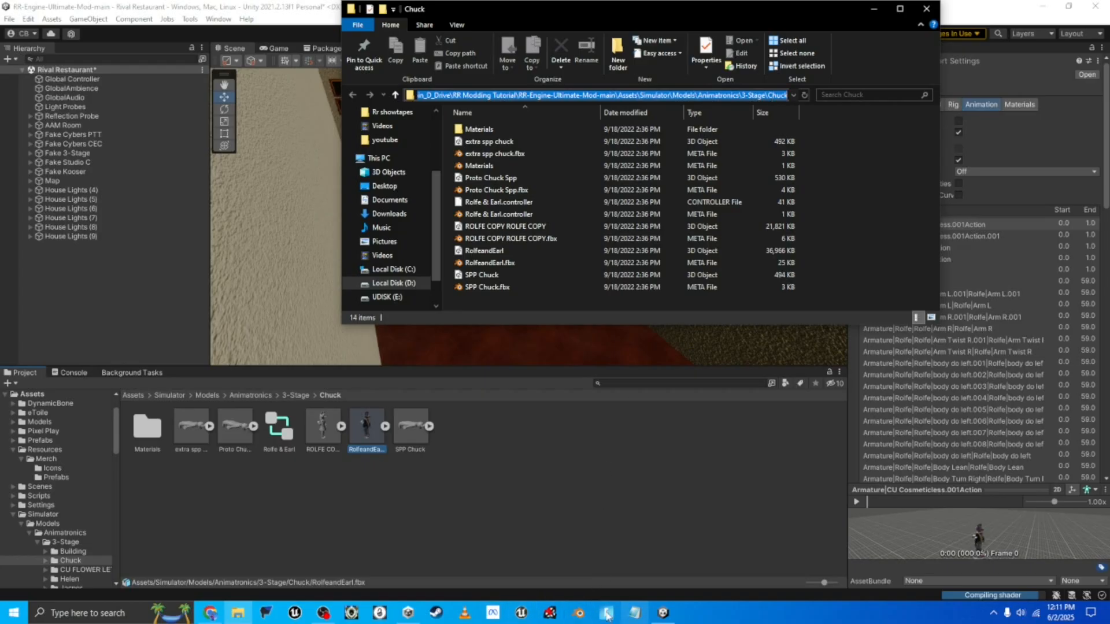
# - Switch to Blender, start a new General file, and delete all the default objects
pyautogui.click(579, 613)
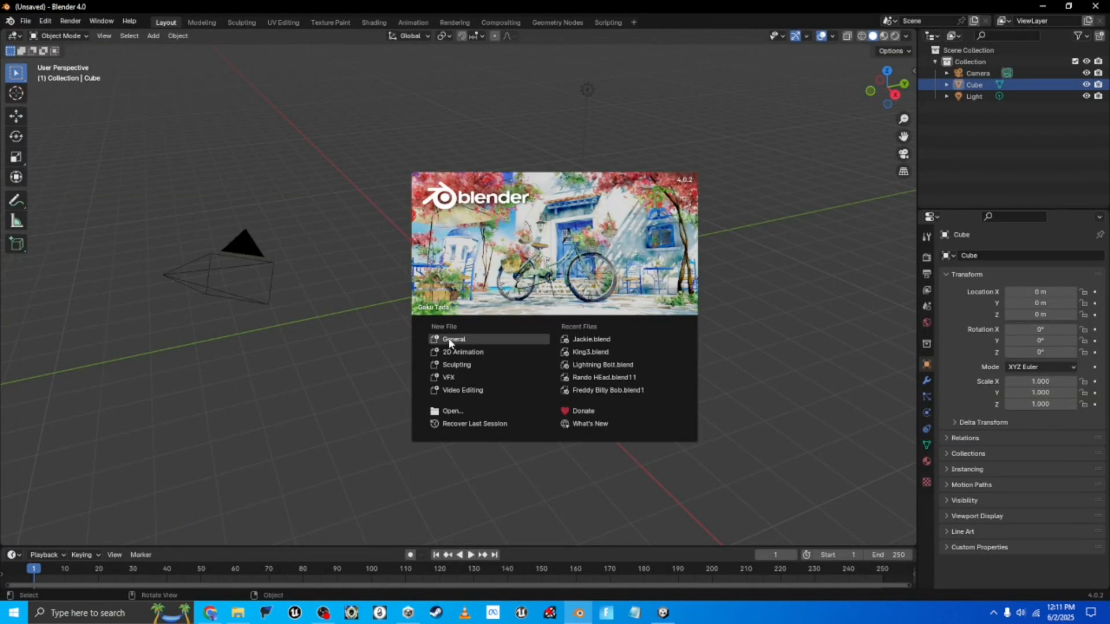
pyautogui.click(449, 341)
pyautogui.rightClick(616, 457)
pyautogui.moveTo(495, 325); pyautogui.dragTo(571, 276, button='middle')
pyautogui.press('a')
pyautogui.press('Delete')
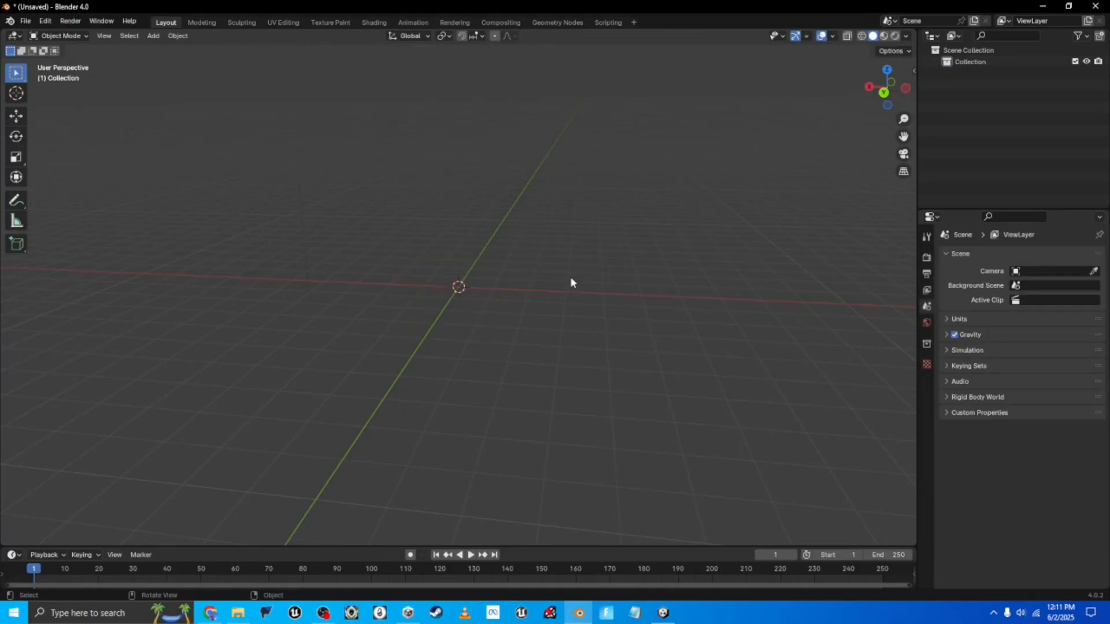
# - Import RolfeandEarl.fbx as FBX from the Chuck folder, using the copied folder path
pyautogui.moveTo(199, 411); pyautogui.dragTo(467, 261, button='middle')
pyautogui.click(24, 21)
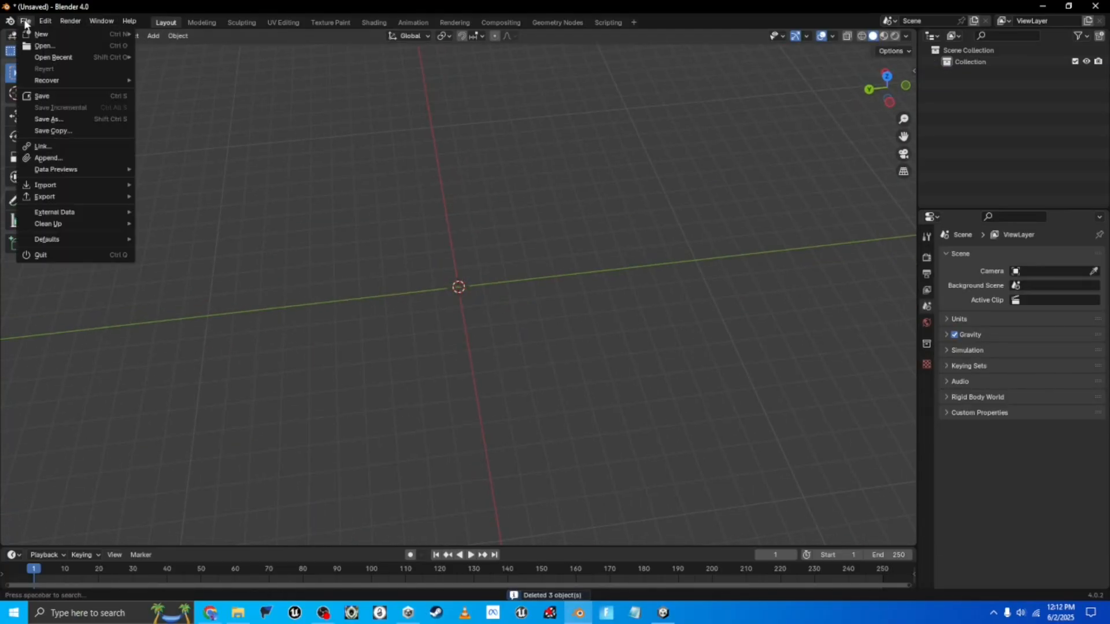
pyautogui.moveTo(90, 183)
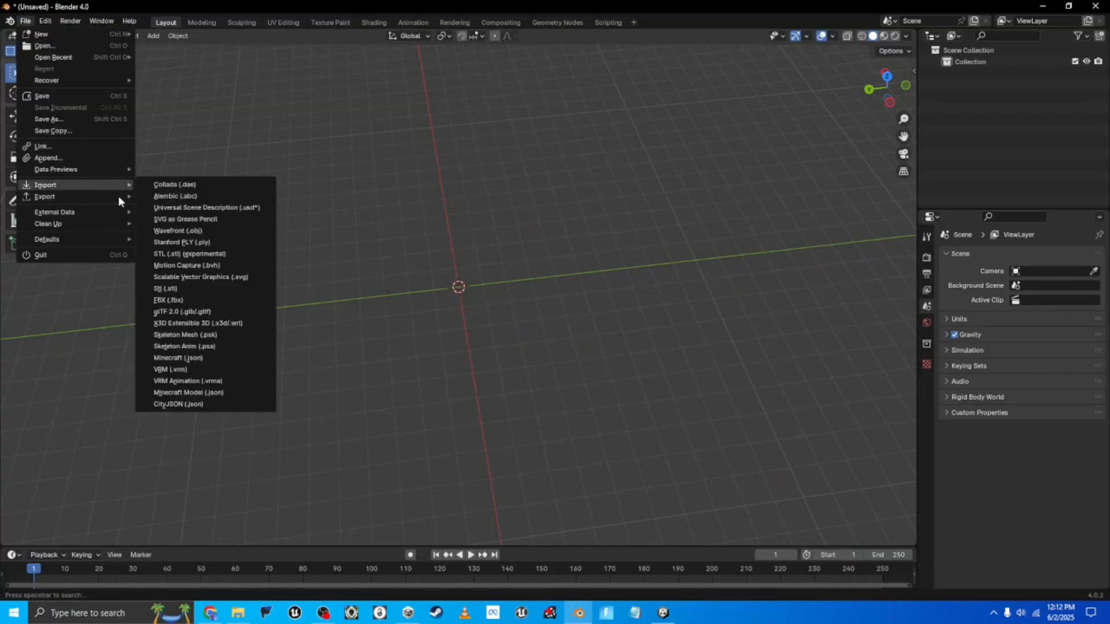
pyautogui.click(164, 296)
pyautogui.click(525, 168)
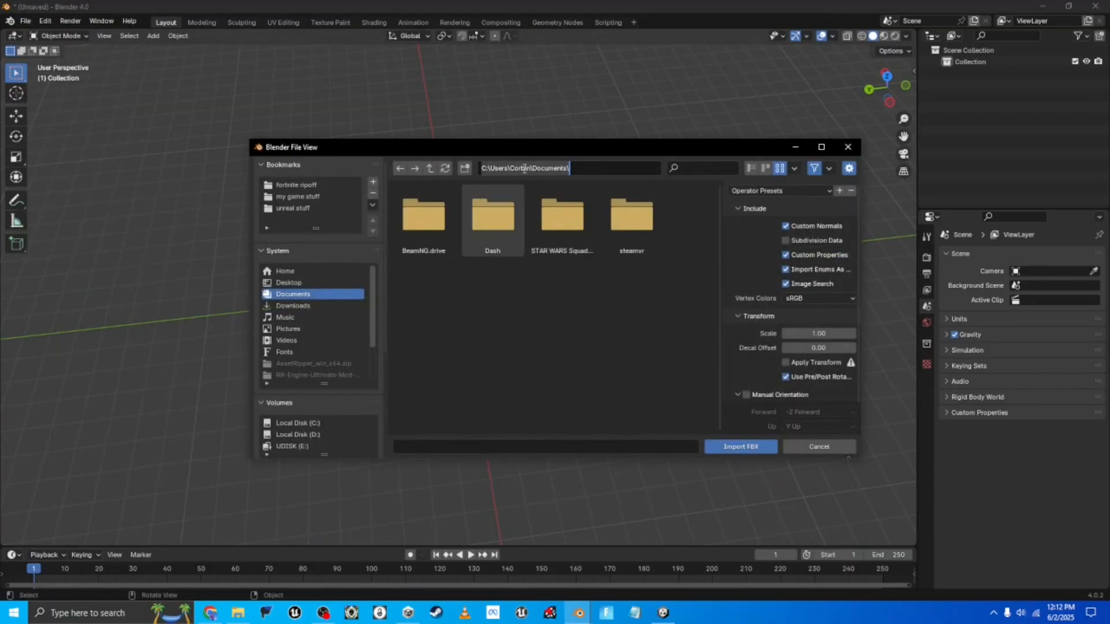
pyautogui.hotkey('ctrl', 'v')
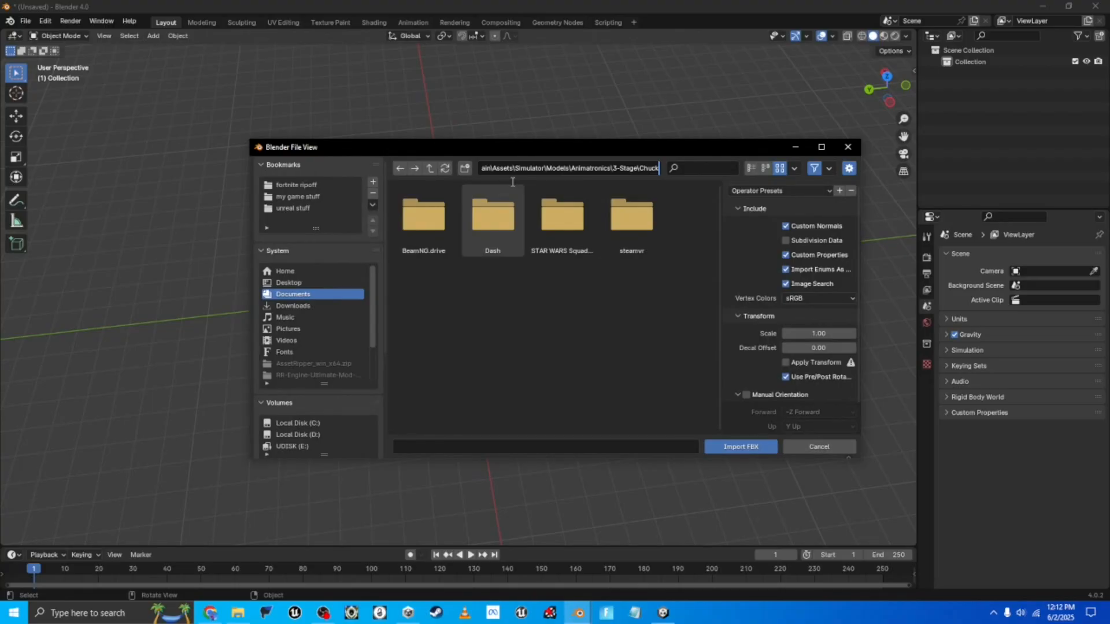
pyautogui.press('Return')
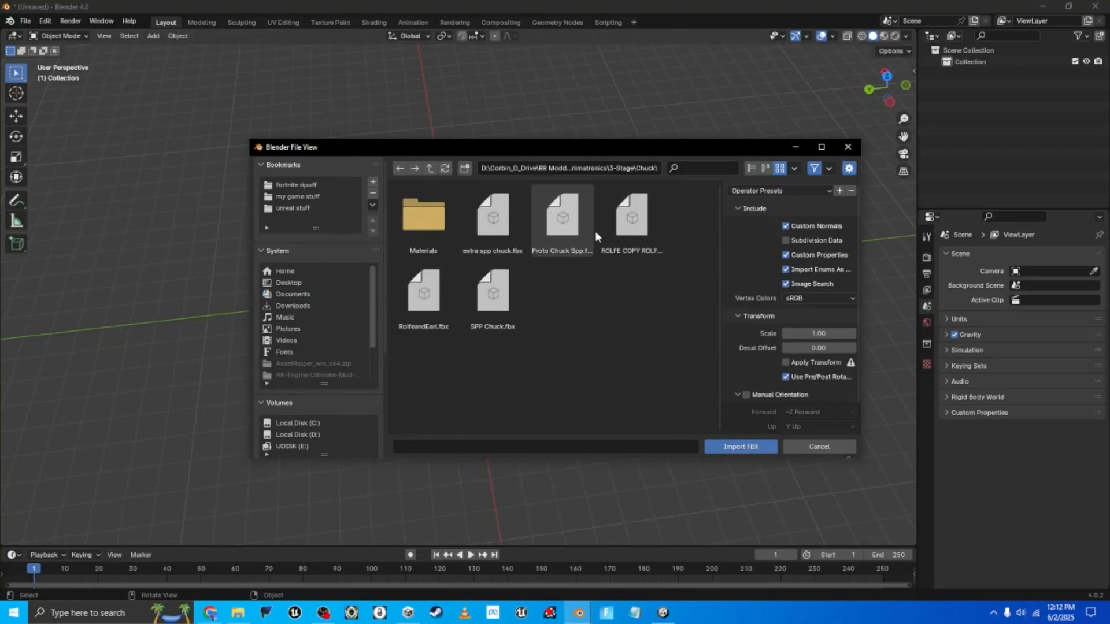
pyautogui.click(408, 308)
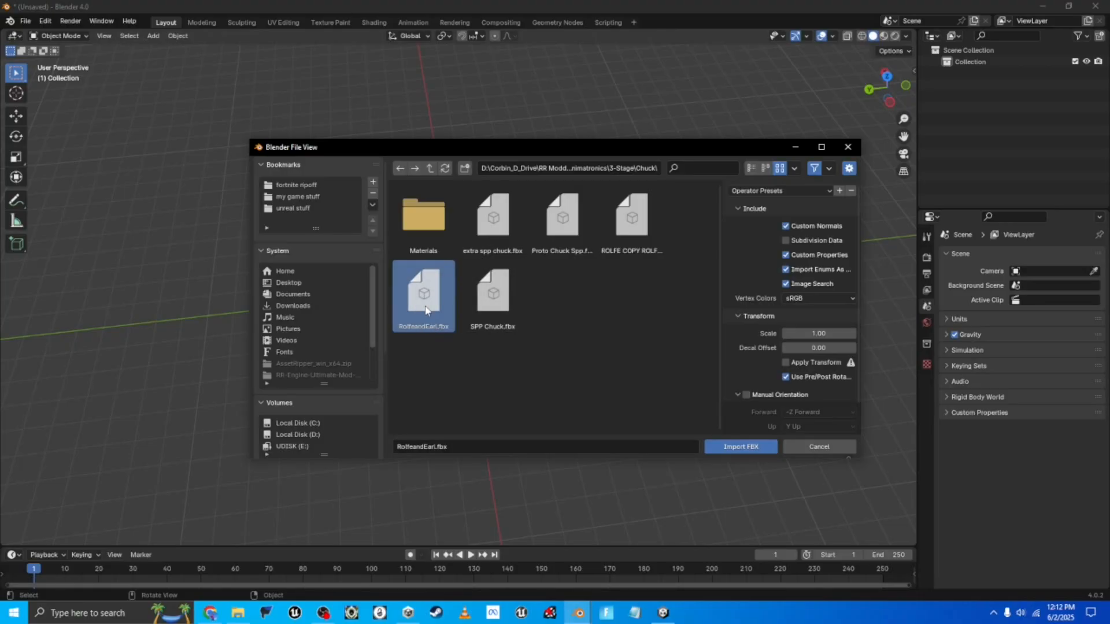
pyautogui.doubleClick(425, 311)
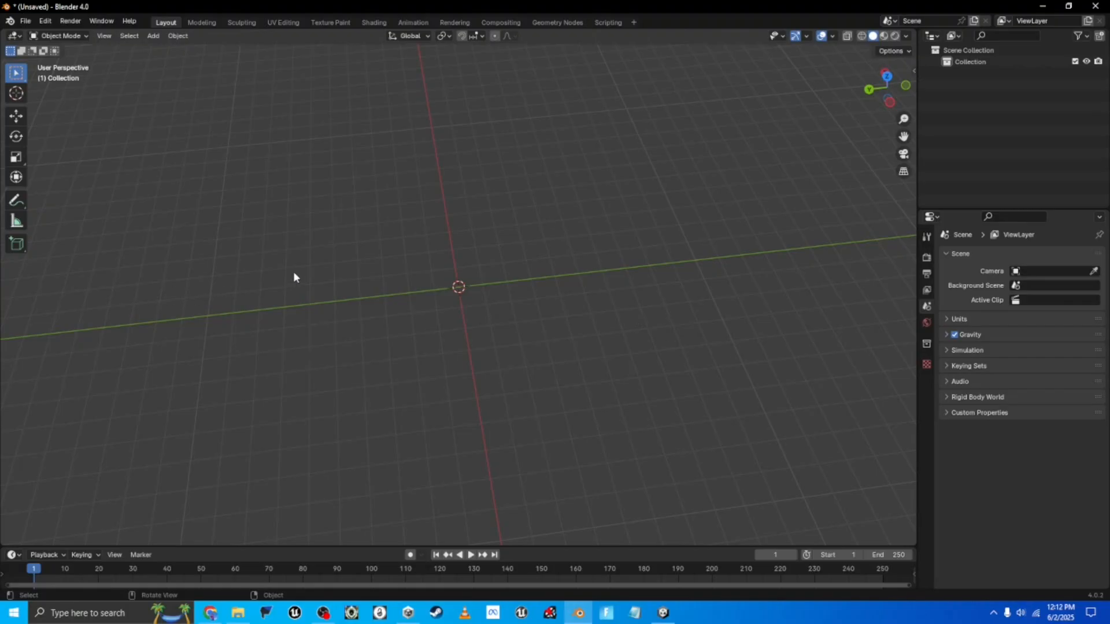
# - Examine the imported character model and its armature up close from the front
pyautogui.moveTo(292, 272); pyautogui.dragTo(313, 287, button='middle')
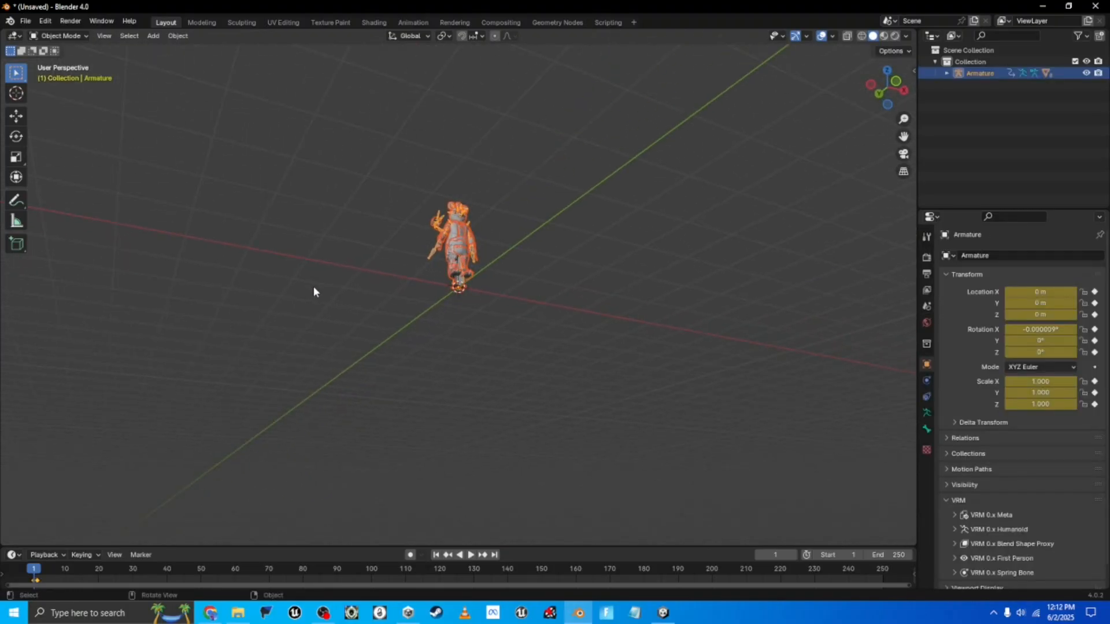
pyautogui.click(740, 222)
pyautogui.scroll(5, 740, 222)
pyautogui.moveTo(740, 222); pyautogui.dragTo(710, 275, button='middle')
pyautogui.moveTo(903, 119); pyautogui.dragTo(865, 322)
pyautogui.moveTo(549, 164); pyautogui.dragTo(498, 207, button='middle')
pyautogui.scroll(4, 432, 172)
pyautogui.scroll(2, 404, 174)
pyautogui.scroll(-1, 415, 173)
pyautogui.scroll(-4, 542, 195)
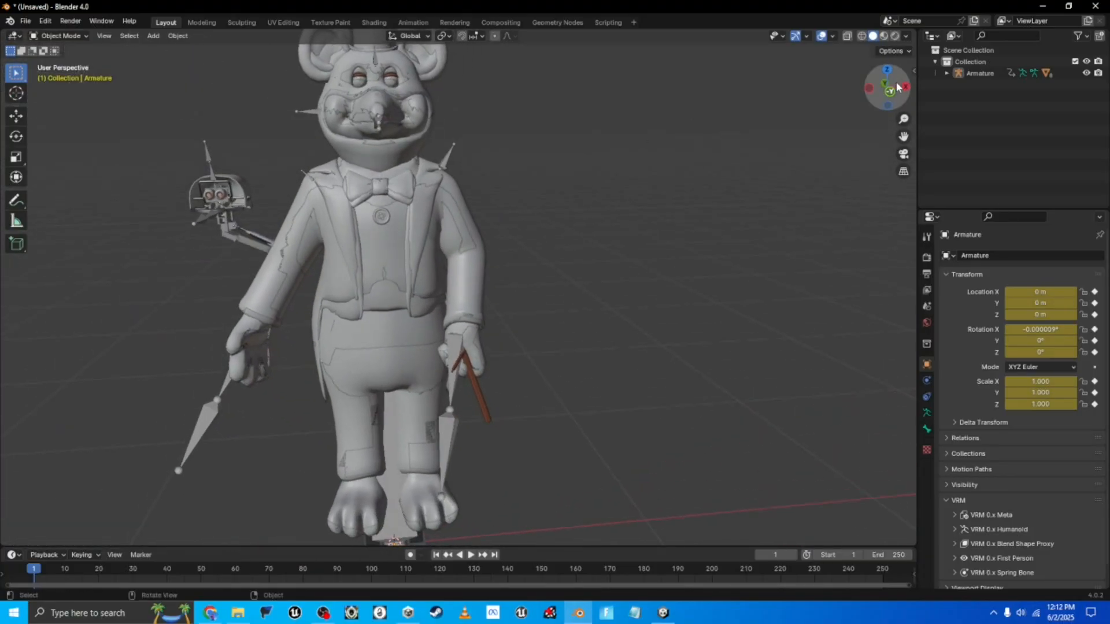
# - Expand the Armature's children and turn off viewport visibility for the 91 Proto Latex Chuck mesh
pyautogui.click(942, 72)
pyautogui.click(985, 126)
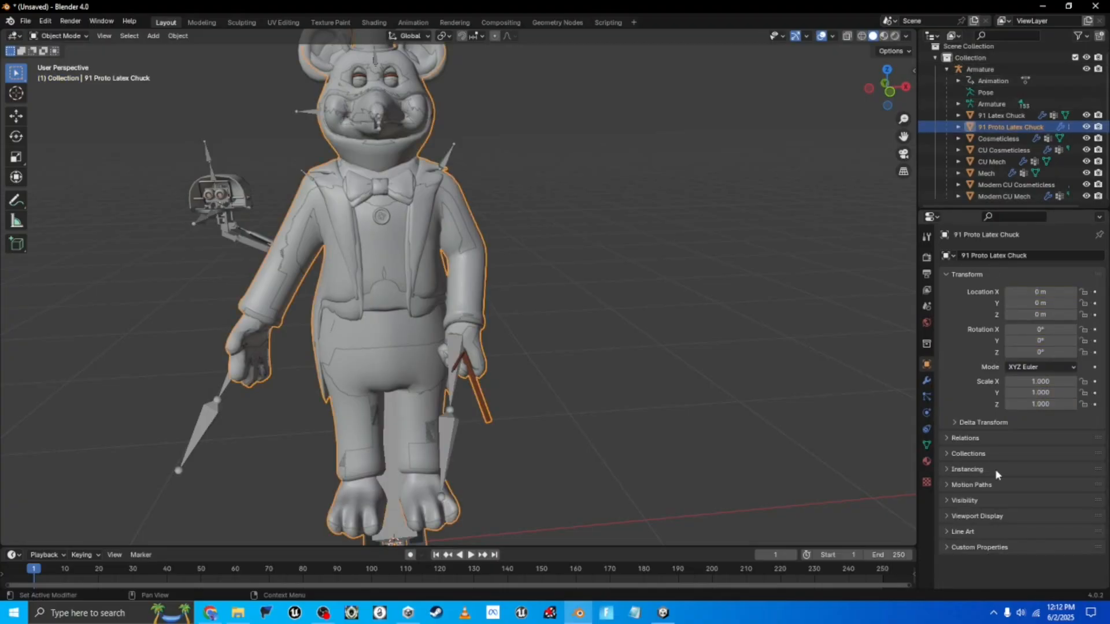
pyautogui.click(967, 500)
pyautogui.click(972, 500)
pyautogui.click(1006, 139)
pyautogui.click(1013, 127)
pyautogui.click(956, 500)
pyautogui.scroll(-1, 960, 503)
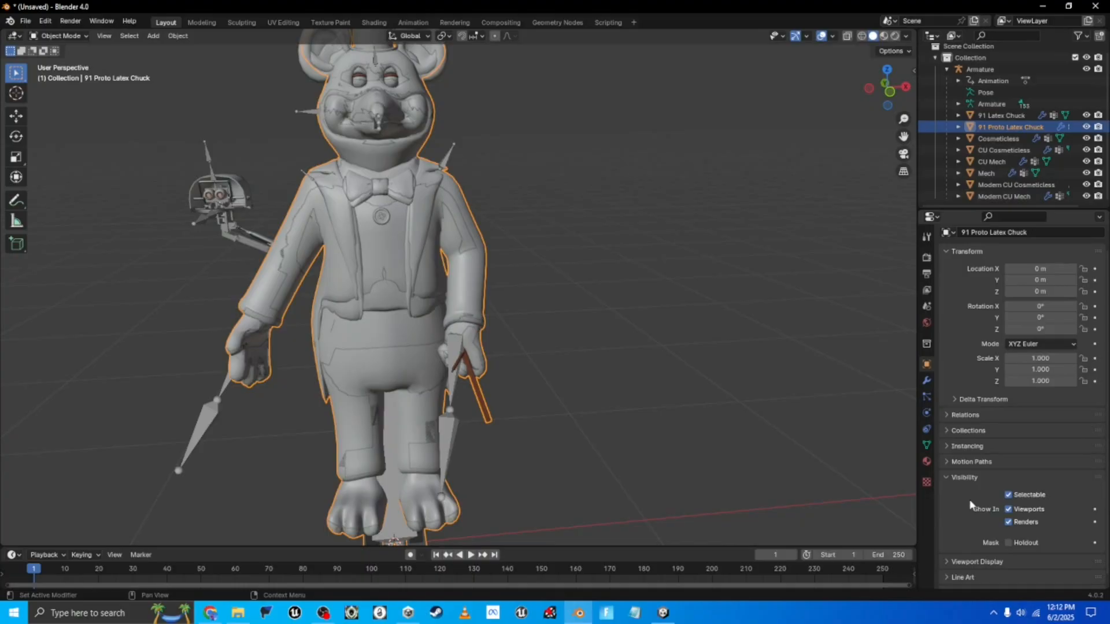
pyautogui.click(1010, 510)
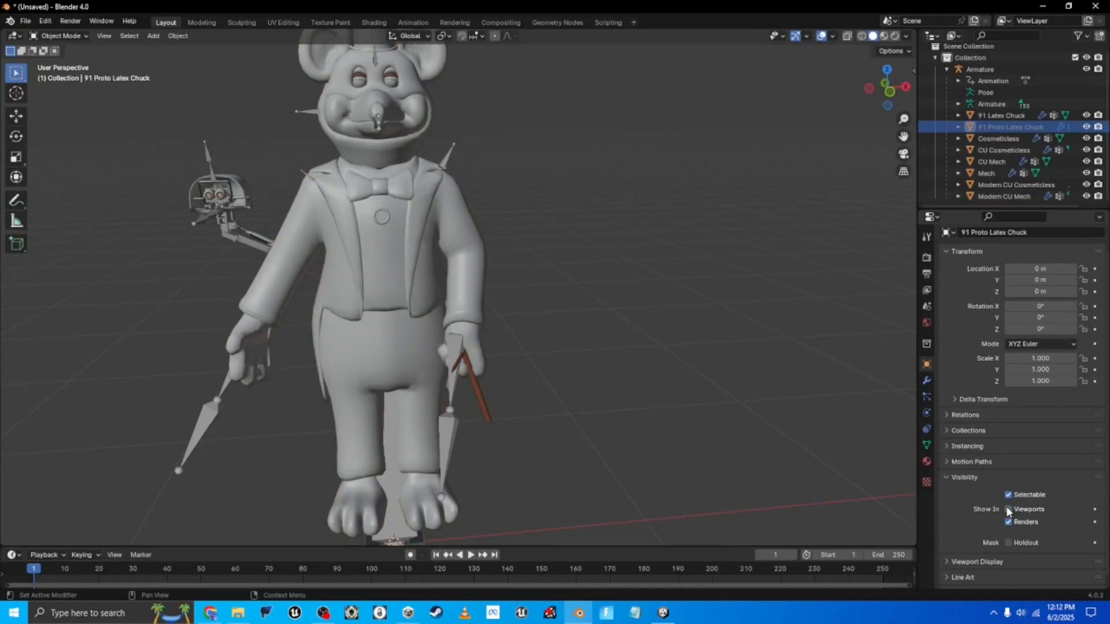
# - Turn off viewport visibility for the Cosmeticless and CU Cosmeticless meshes
pyautogui.click(1012, 139)
pyautogui.click(1048, 507)
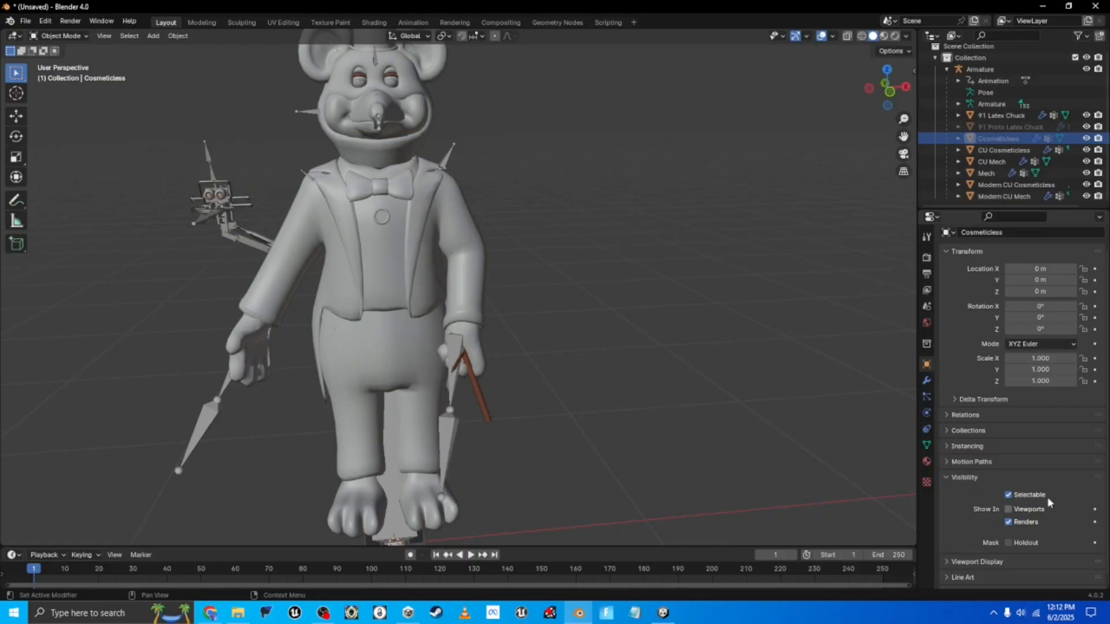
pyautogui.click(1004, 150)
pyautogui.click(1045, 509)
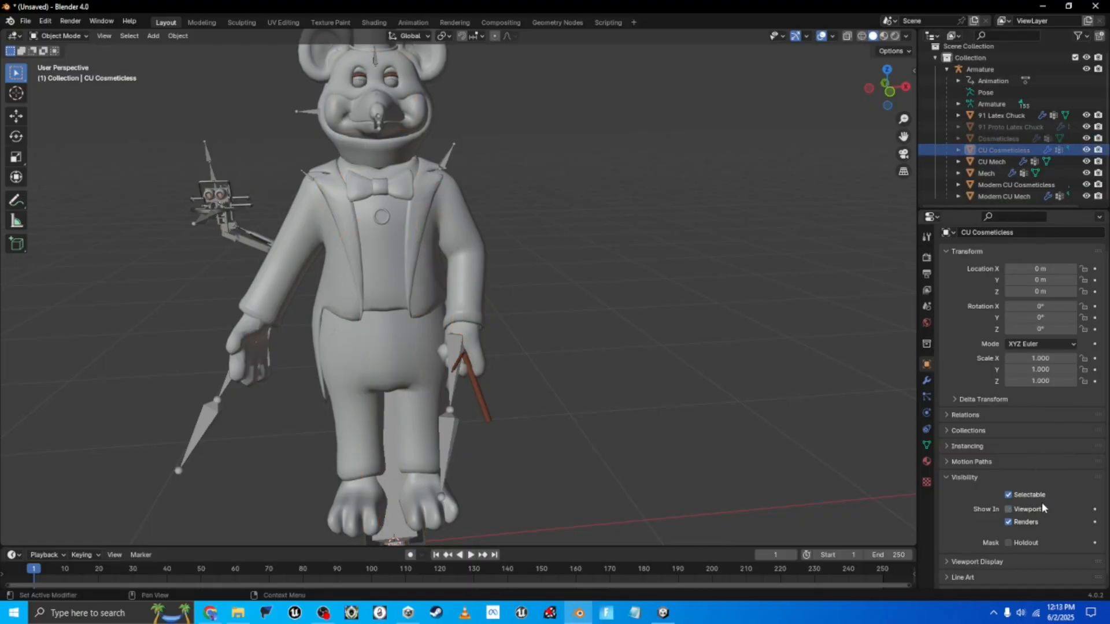
# - Turn off viewport visibility for the CU Mech and Mech meshes
pyautogui.click(992, 162)
pyautogui.click(1009, 509)
pyautogui.click(986, 173)
pyautogui.click(1009, 509)
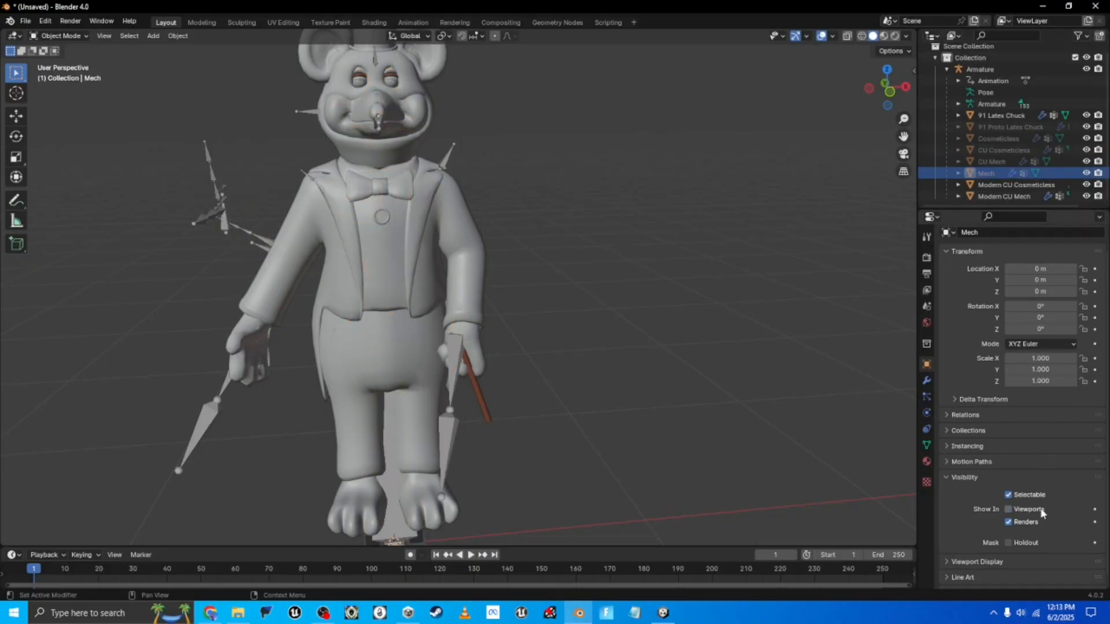
# - Turn off viewport visibility for the Modern CU Cosmeticless and Modern CU Mech meshes
pyautogui.click(1016, 185)
pyautogui.click(1009, 509)
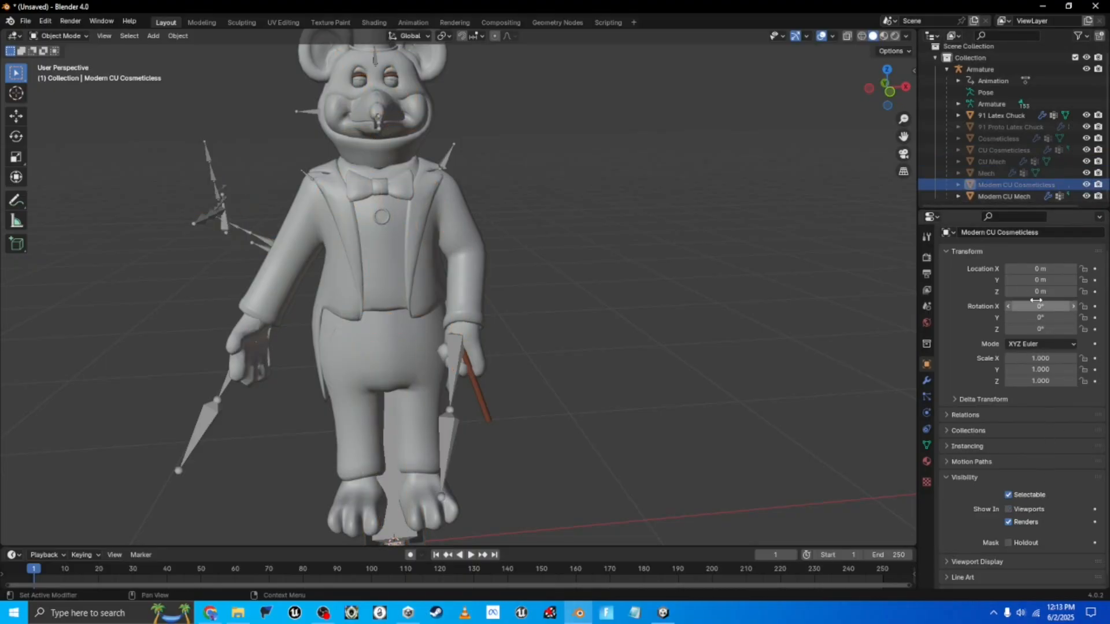
pyautogui.click(1003, 196)
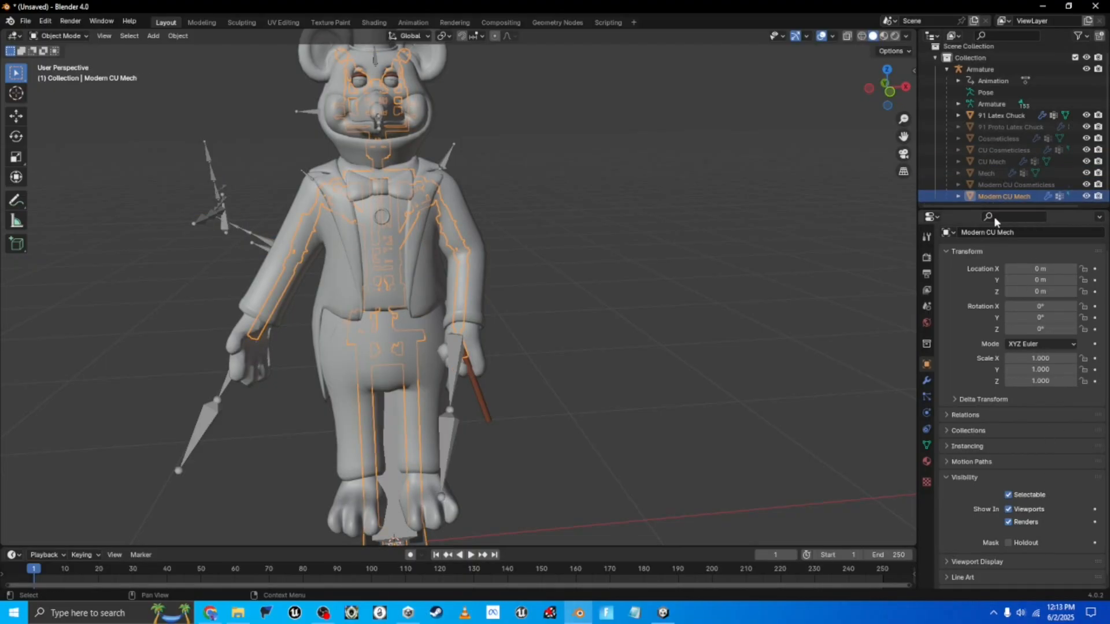
pyautogui.click(1009, 509)
# - Select the 91 Latex Chuck body mesh and make a copy of it with copy and paste
pyautogui.click(492, 336)
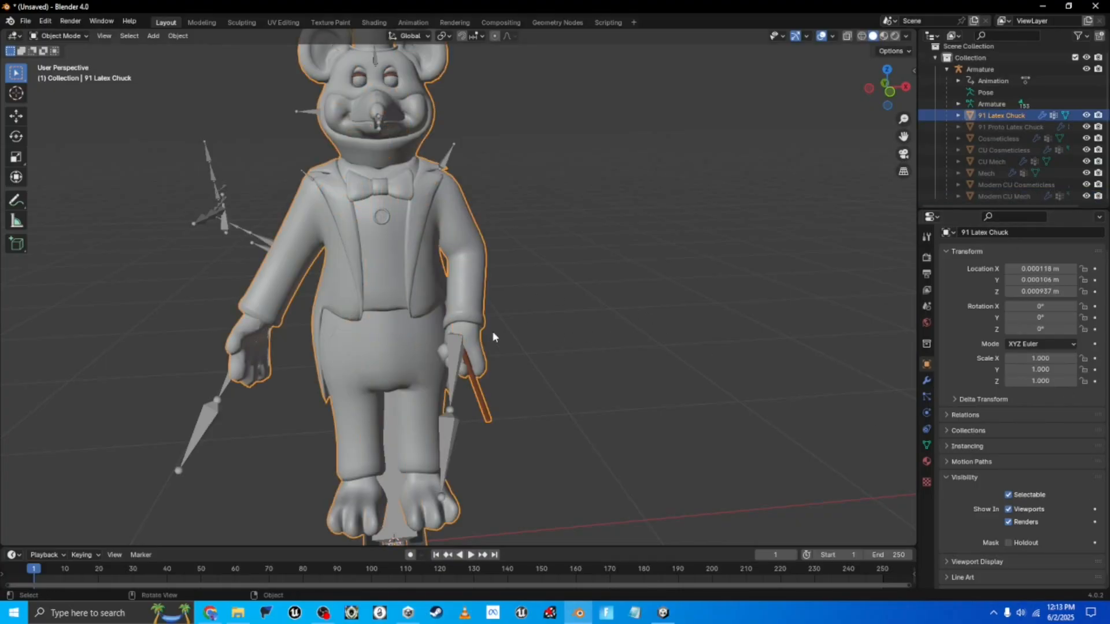
pyautogui.scroll(15, 512, 350)
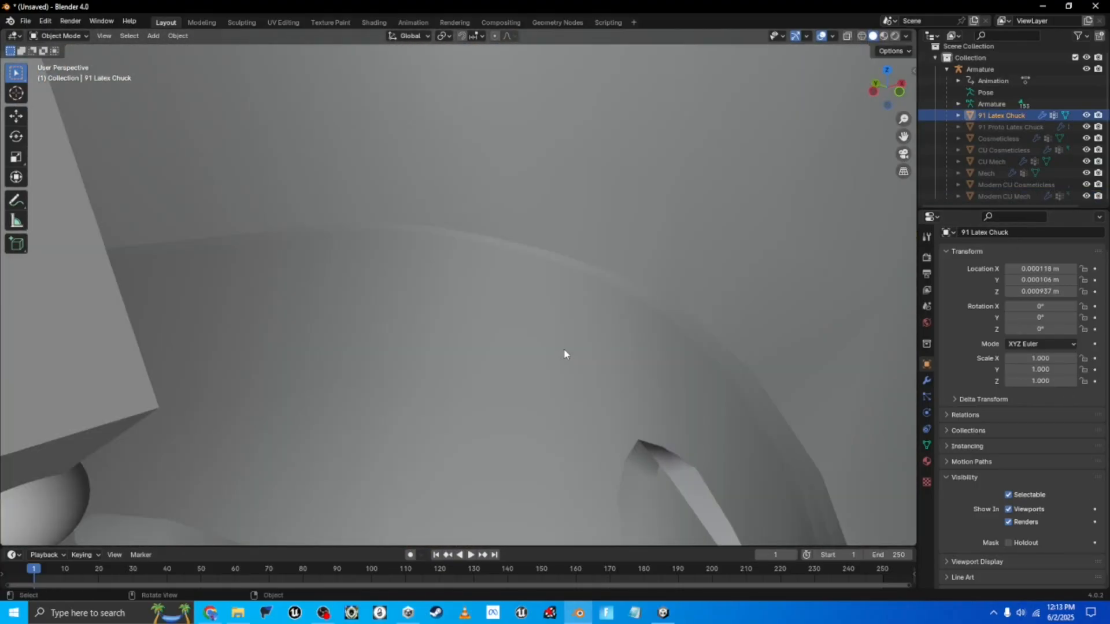
pyautogui.moveTo(564, 349); pyautogui.dragTo(529, 369, button='middle')
pyautogui.scroll(-5, 529, 368)
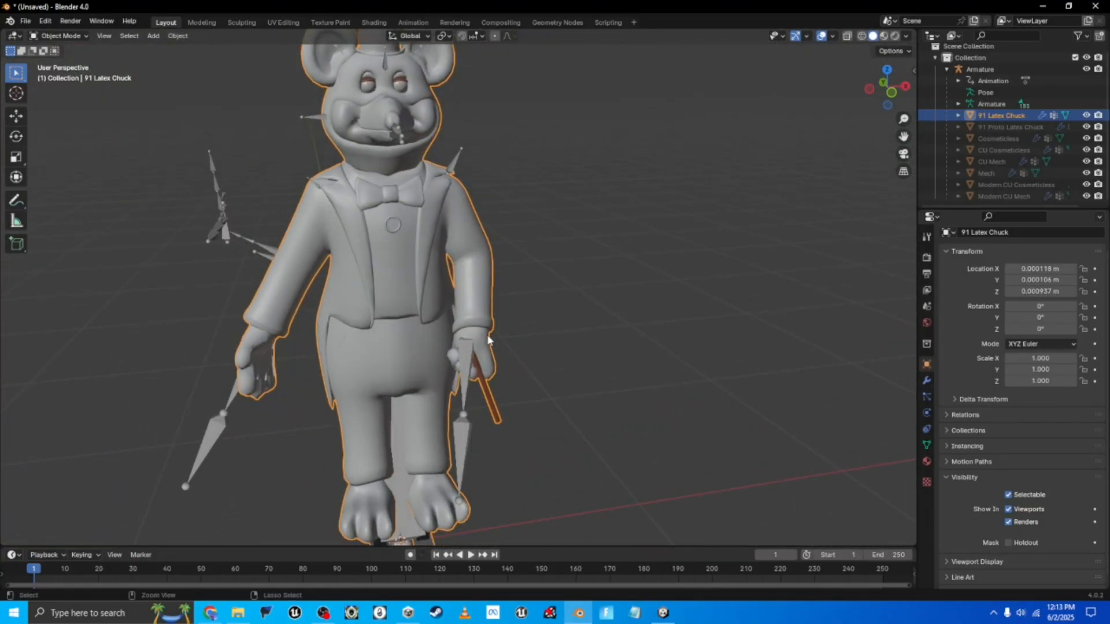
pyautogui.hotkey('ctrl', 'c')
pyautogui.hotkey('ctrl', 'v')
pyautogui.scroll(-1, 1024, 163)
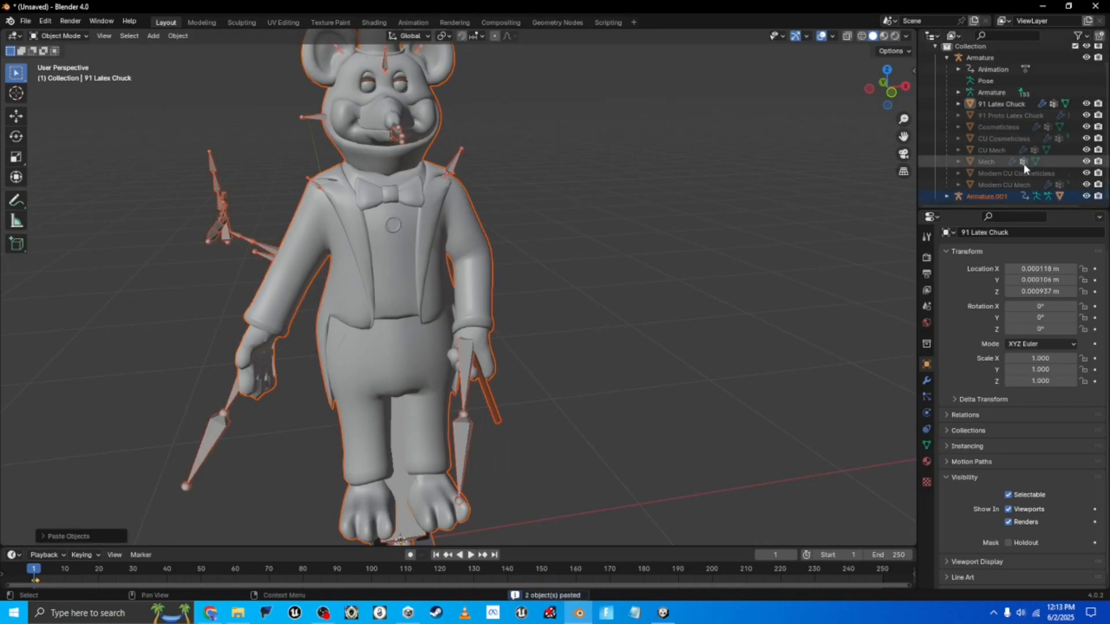
# - Delete the duplicate armature Armature.001 that was pasted along with the mesh
pyautogui.click(990, 197)
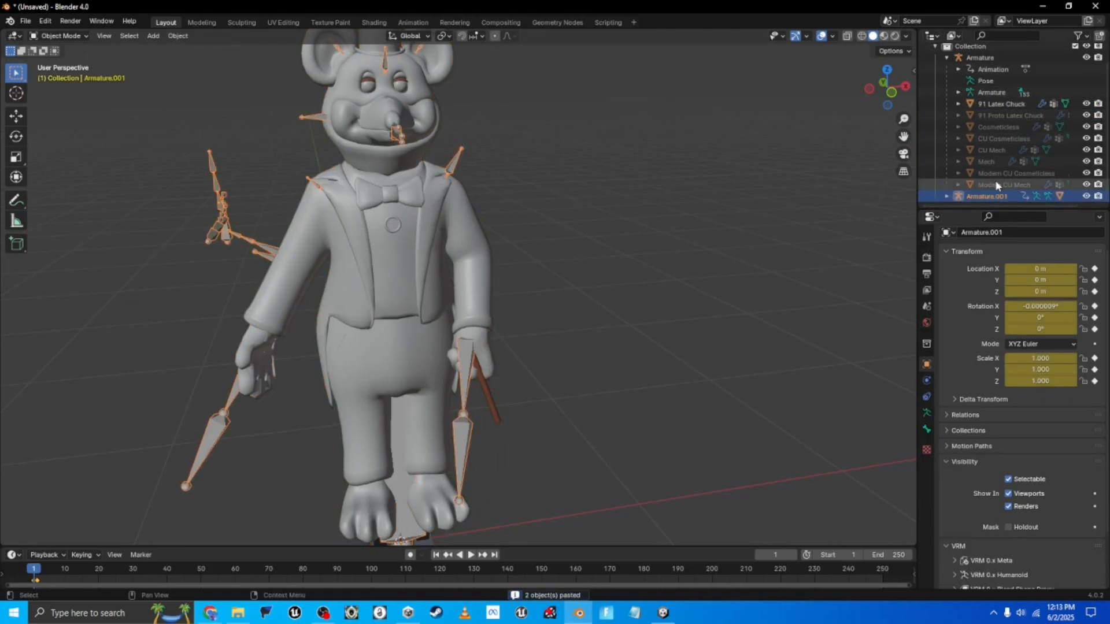
pyautogui.press('Delete')
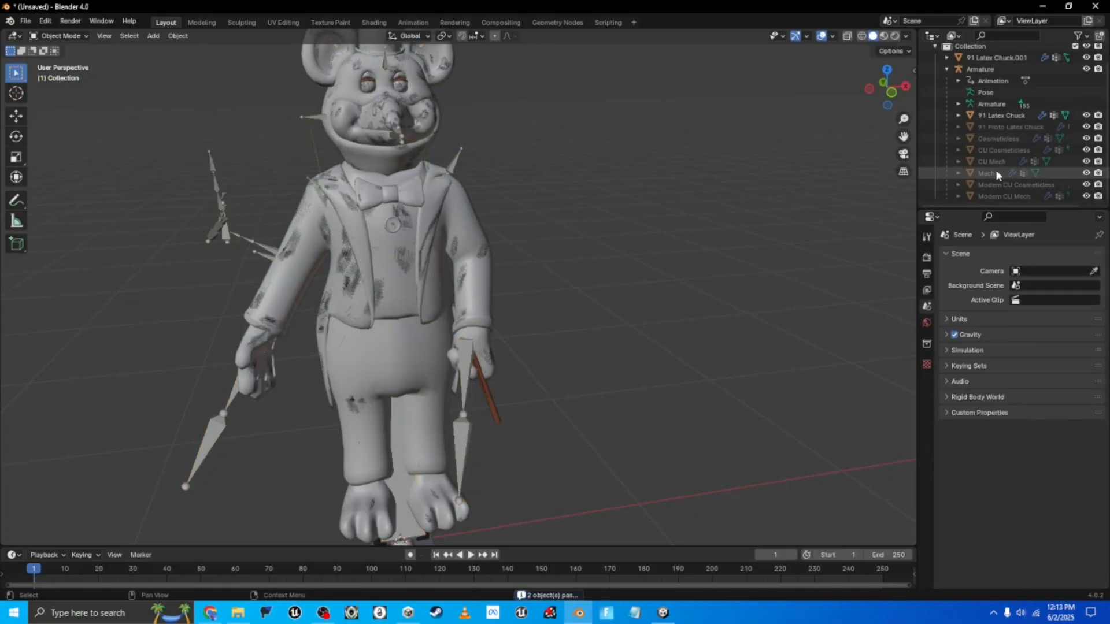
pyautogui.scroll(1, 997, 171)
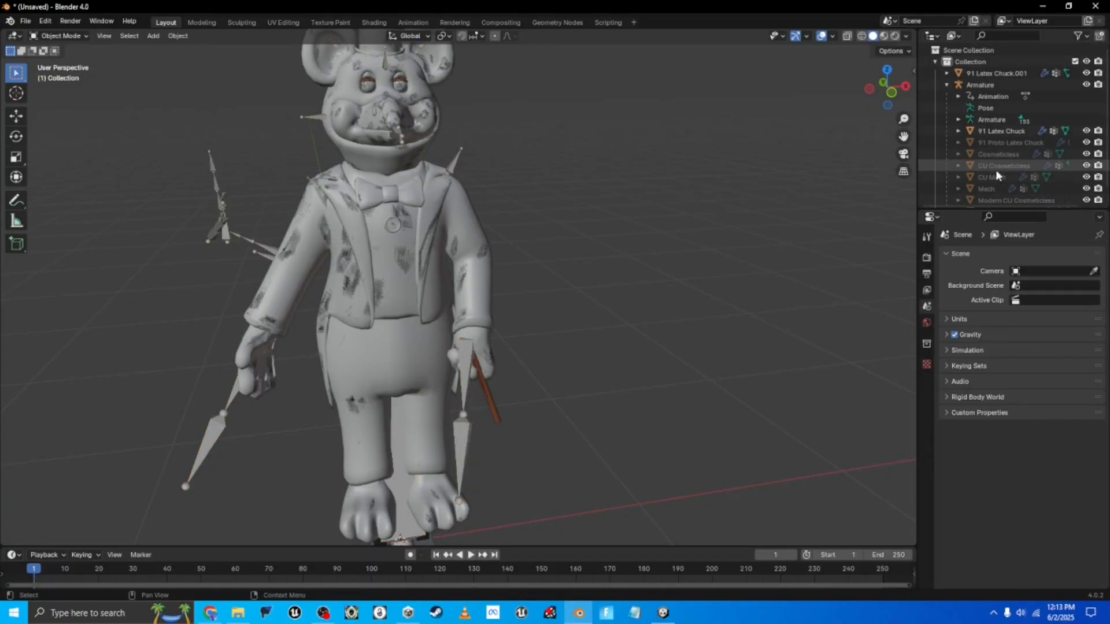
# - Parent 91 Latex Chuck.001 to the original Armature using Armature Deform With Empty Groups
pyautogui.click(1002, 74)
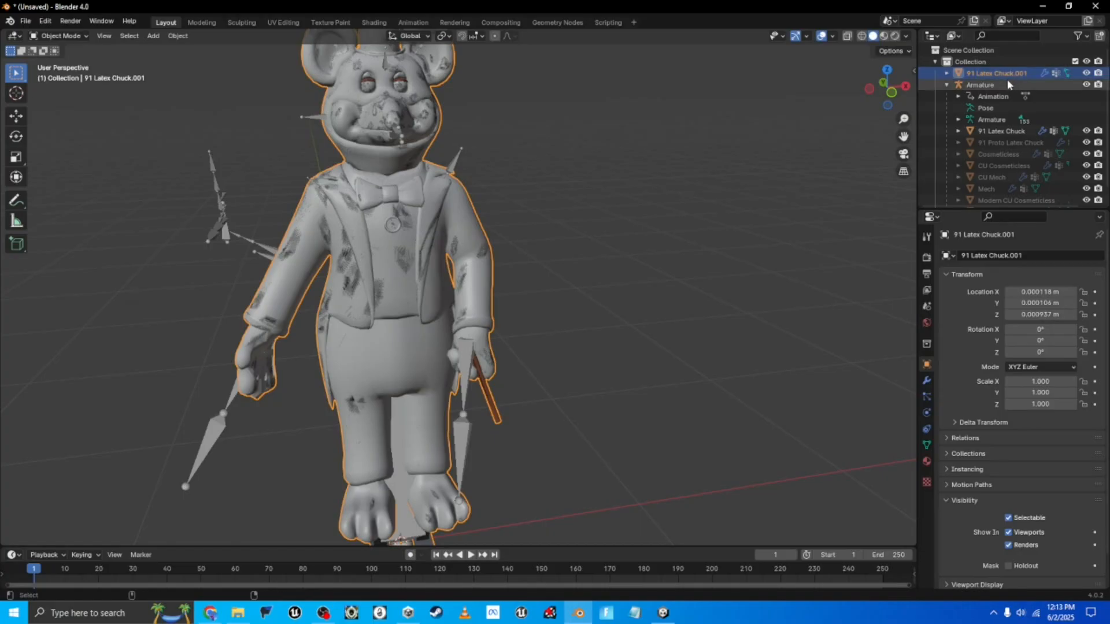
pyautogui.keyDown('ctrl'); pyautogui.click(1008, 84); pyautogui.keyUp('ctrl')
pyautogui.click(178, 38)
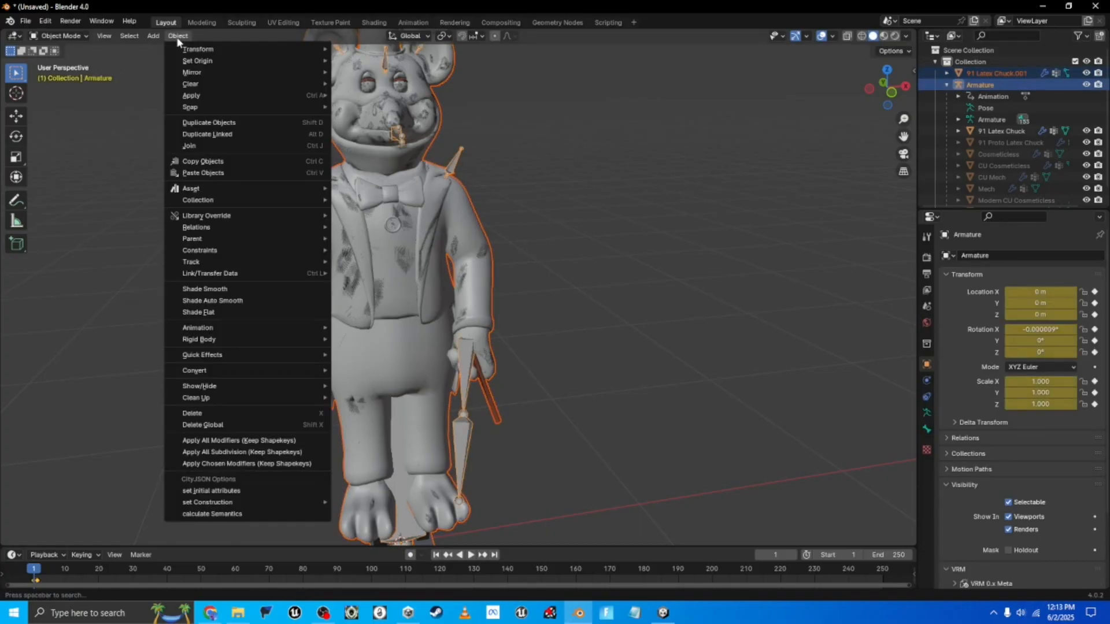
pyautogui.moveTo(206, 237)
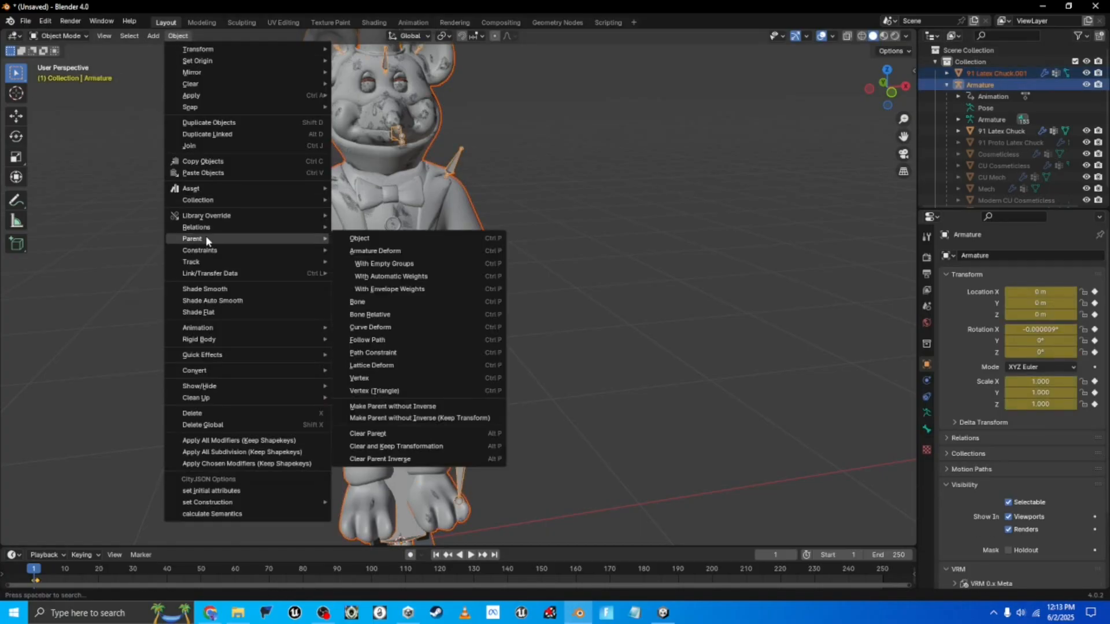
pyautogui.click(422, 262)
# - Turn off viewport visibility for the original 91 Latex Chuck mesh and select its copy, 91 Latex Chuck.001
pyautogui.click(1001, 132)
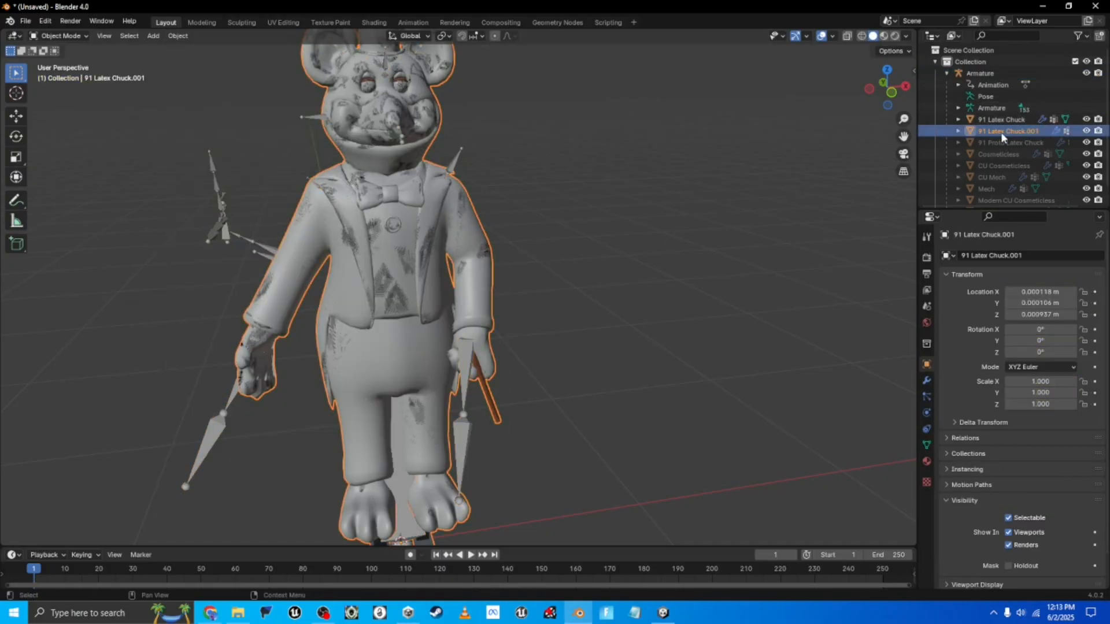
pyautogui.click(1006, 119)
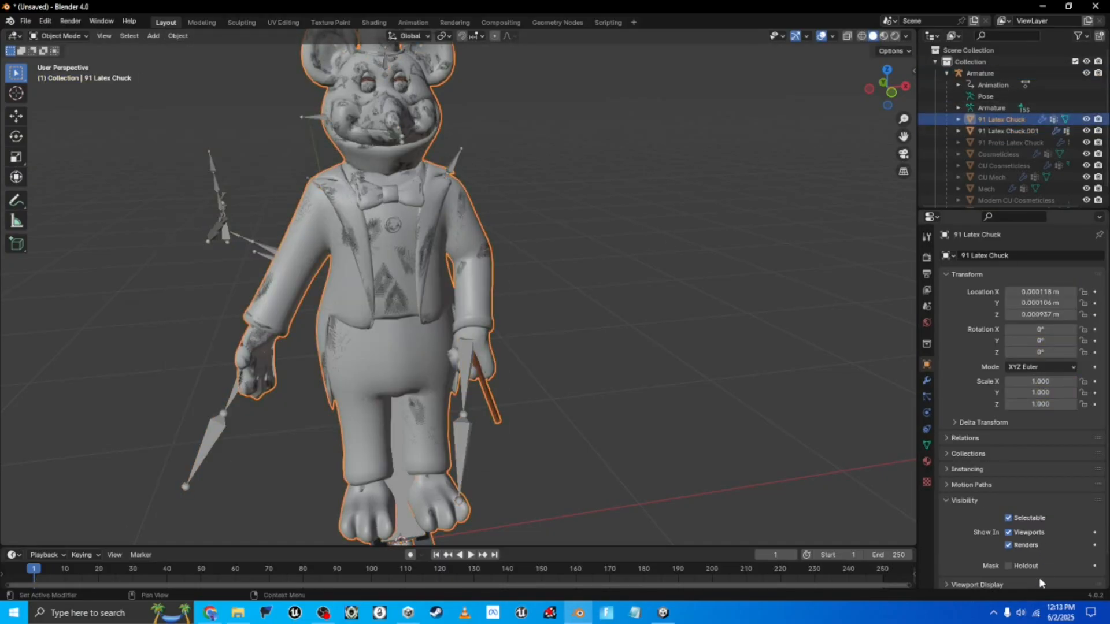
pyautogui.click(1032, 529)
pyautogui.click(1023, 133)
pyautogui.scroll(1, 467, 210)
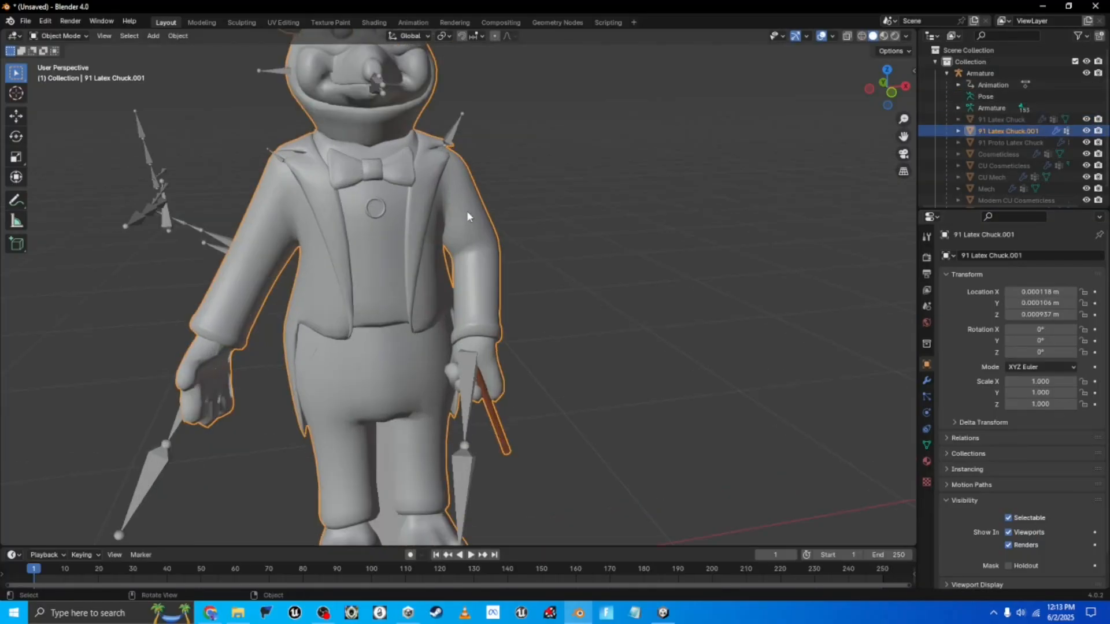
pyautogui.scroll(-3, 488, 211)
pyautogui.moveTo(509, 213); pyautogui.dragTo(511, 213, button='middle')
# - Enter Edit Mode on the Big Nose Chuck mesh and circle-select faces on part of the hat's crown
pyautogui.hotkey('ctrl', 'Tab')
pyautogui.click(652, 214)
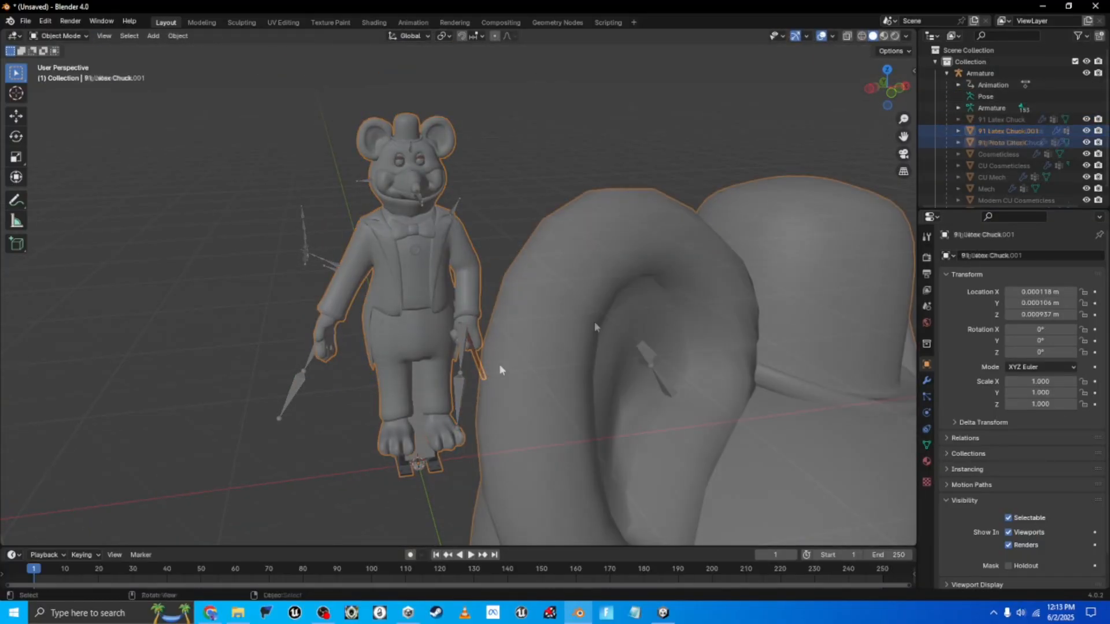
pyautogui.scroll(6, 594, 322)
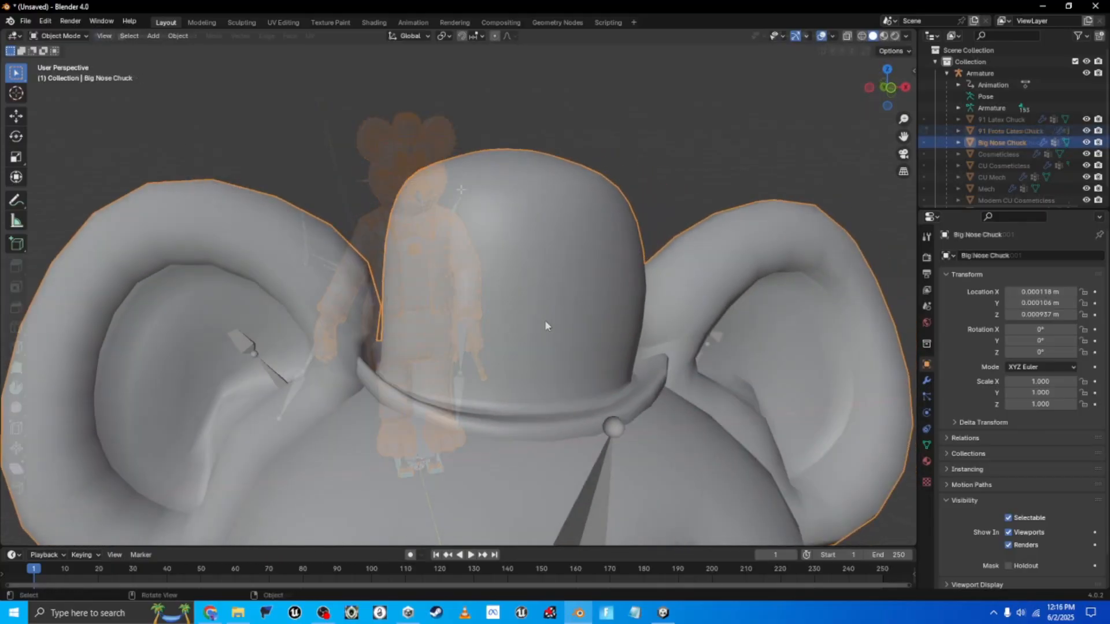
pyautogui.click(612, 228)
pyautogui.moveTo(541, 213); pyautogui.dragTo(548, 240, button='middle')
pyautogui.moveTo(544, 348); pyautogui.dragTo(531, 325, button='middle')
pyautogui.moveTo(454, 276)
pyautogui.mouseDown()
pyautogui.moveTo(442, 289)
pyautogui.moveTo(425, 440)
pyautogui.moveTo(434, 492)
pyautogui.moveTo(460, 507)
pyautogui.moveTo(500, 361)
pyautogui.moveTo(491, 272)
pyautogui.moveTo(525, 289)
pyautogui.moveTo(532, 441)
pyautogui.moveTo(555, 491)
pyautogui.moveTo(567, 389)
pyautogui.moveTo(555, 298)
pyautogui.moveTo(375, 399)
pyautogui.moveTo(394, 503)
pyautogui.moveTo(414, 517)
pyautogui.moveTo(549, 528)
pyautogui.moveTo(379, 321)
pyautogui.moveTo(427, 276)
pyautogui.mouseUp()
pyautogui.moveTo(365, 366); pyautogui.dragTo(357, 330)
pyautogui.press('Escape')
# - Extend the circle selection over the faces on the back of the hat down to its brim
pyautogui.moveTo(357, 330)
pyautogui.mouseDown(button='middle')
pyautogui.moveTo(491, 361)
pyautogui.moveTo(573, 347)
pyautogui.mouseUp(button='middle')
pyautogui.keyDown('shift'); pyautogui.moveTo(636, 231); pyautogui.dragTo(436, 263, button='middle'); pyautogui.keyUp('shift')
pyautogui.scroll(2, 469, 315)
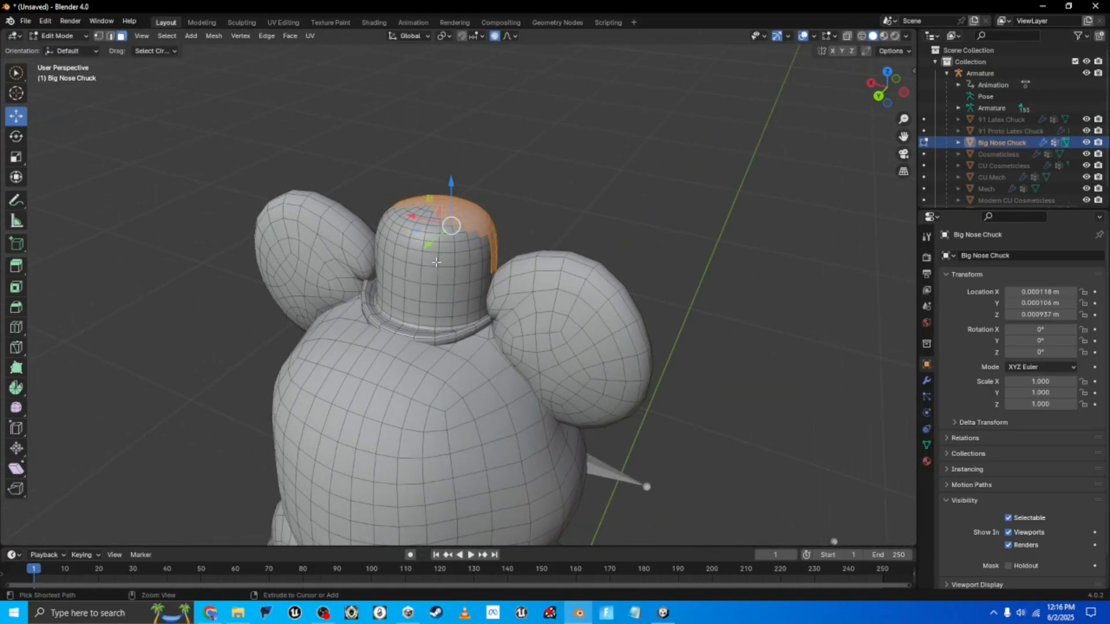
pyautogui.moveTo(451, 225)
pyautogui.keyDown('ctrl'); pyautogui.mouseDown()
pyautogui.moveTo(486, 234)
pyautogui.moveTo(480, 250)
pyautogui.moveTo(399, 232)
pyautogui.moveTo(401, 290)
pyautogui.moveTo(406, 316)
pyautogui.moveTo(442, 321)
pyautogui.moveTo(461, 299)
pyautogui.mouseUp(); pyautogui.keyUp('ctrl')
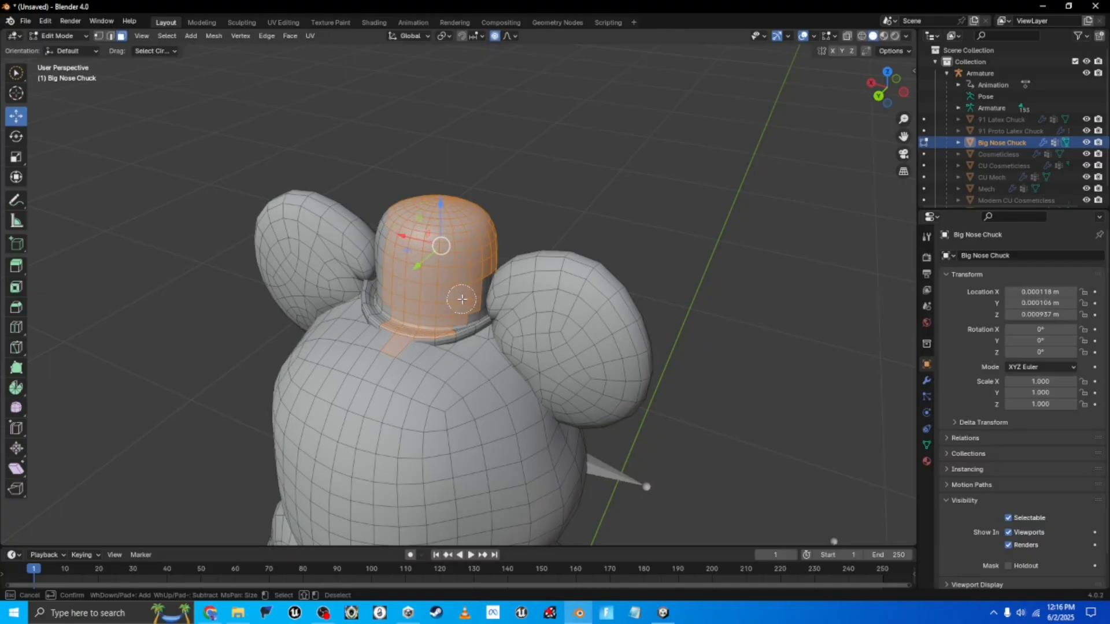
pyautogui.rightClick(457, 315)
# - Add the faces on the side of the hat and its rear brim to the selection
pyautogui.moveTo(457, 315); pyautogui.dragTo(242, 456, button='middle')
pyautogui.keyDown('ctrl'); pyautogui.click(324, 463); pyautogui.keyUp('ctrl')
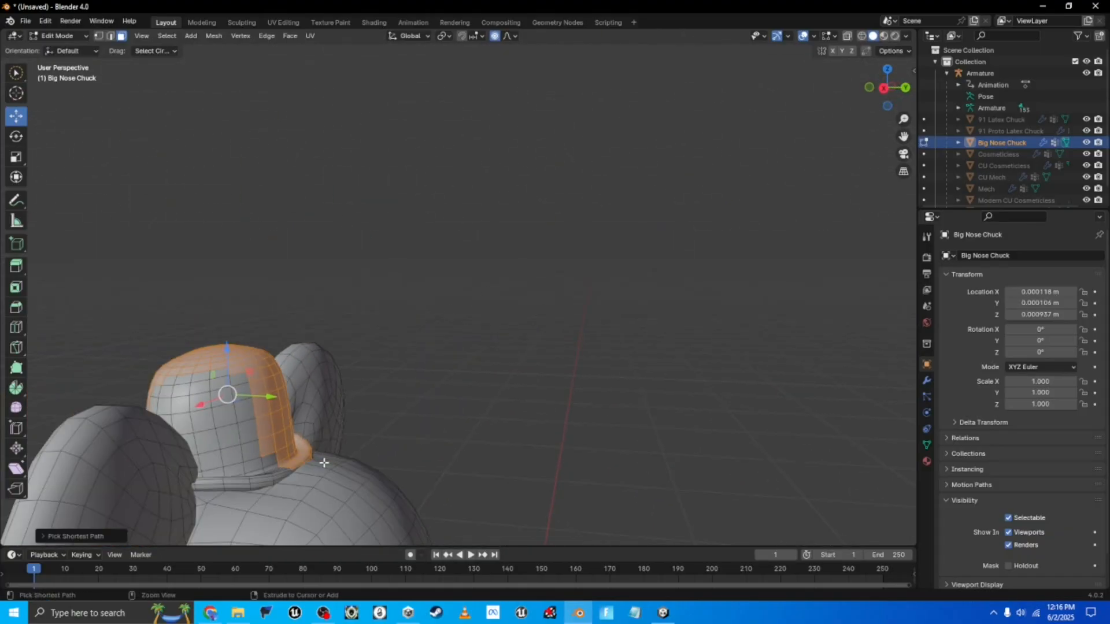
pyautogui.press('c')
pyautogui.moveTo(273, 476); pyautogui.dragTo(238, 391)
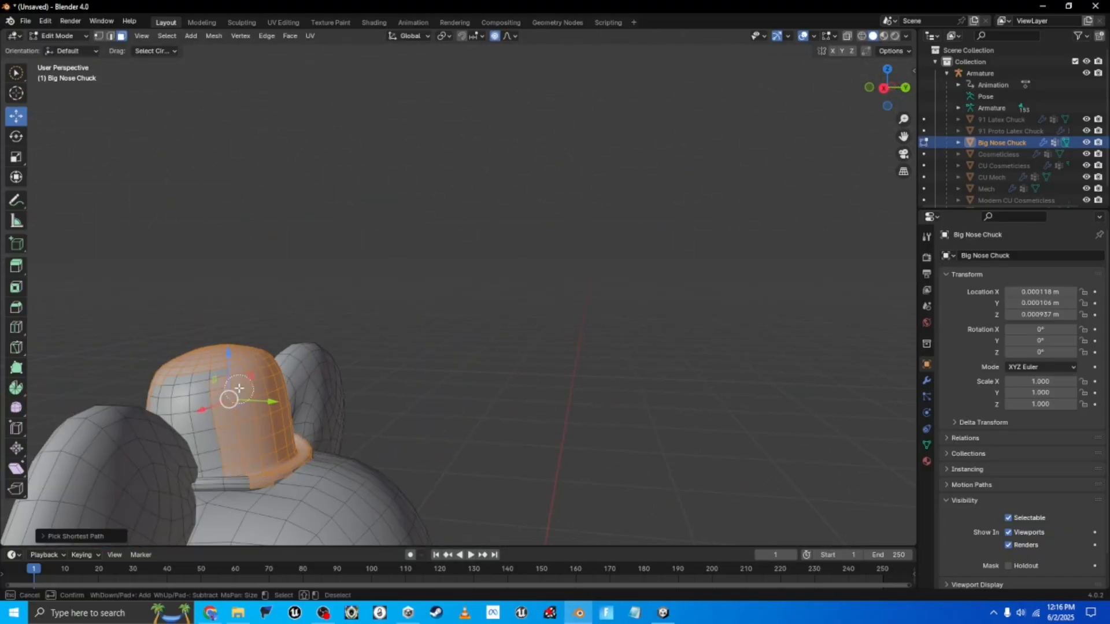
pyautogui.moveTo(173, 380); pyautogui.dragTo(205, 404)
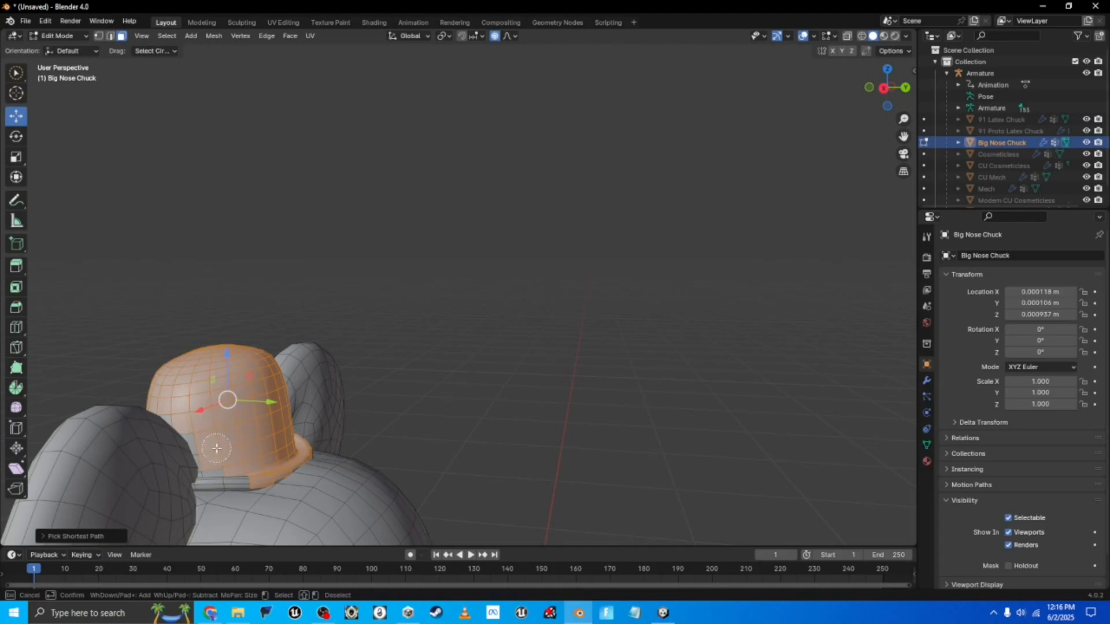
pyautogui.moveTo(216, 446); pyautogui.dragTo(230, 467)
pyautogui.rightClick(230, 468)
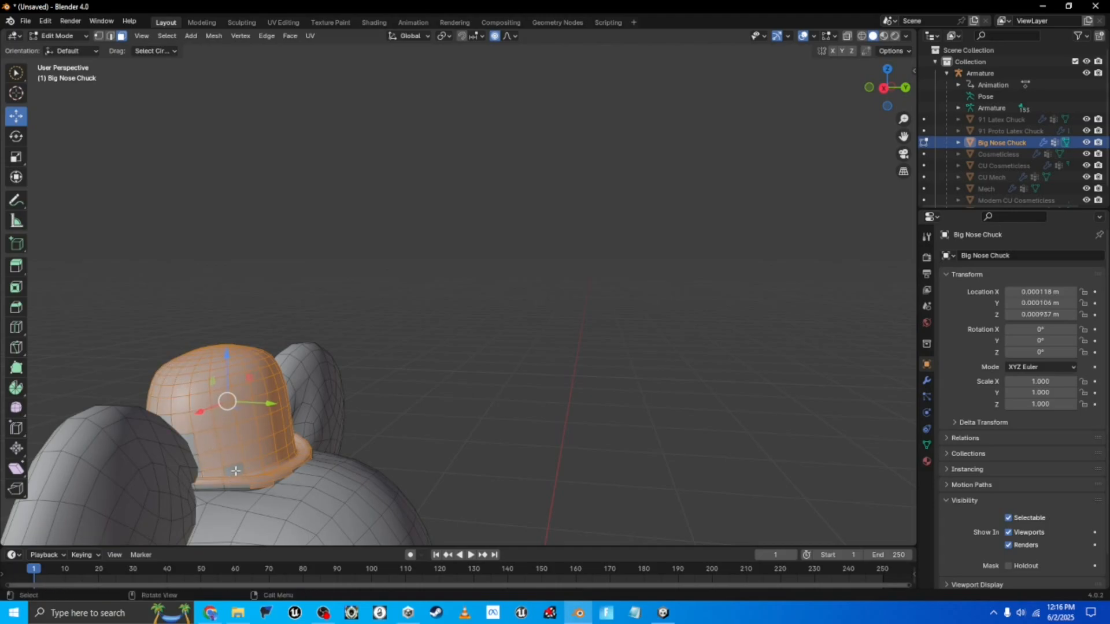
# - Add the remaining unselected faces on the front of the hat, beside the ear and along the brim, to the selection
pyautogui.moveTo(235, 478); pyautogui.dragTo(245, 436, button='middle')
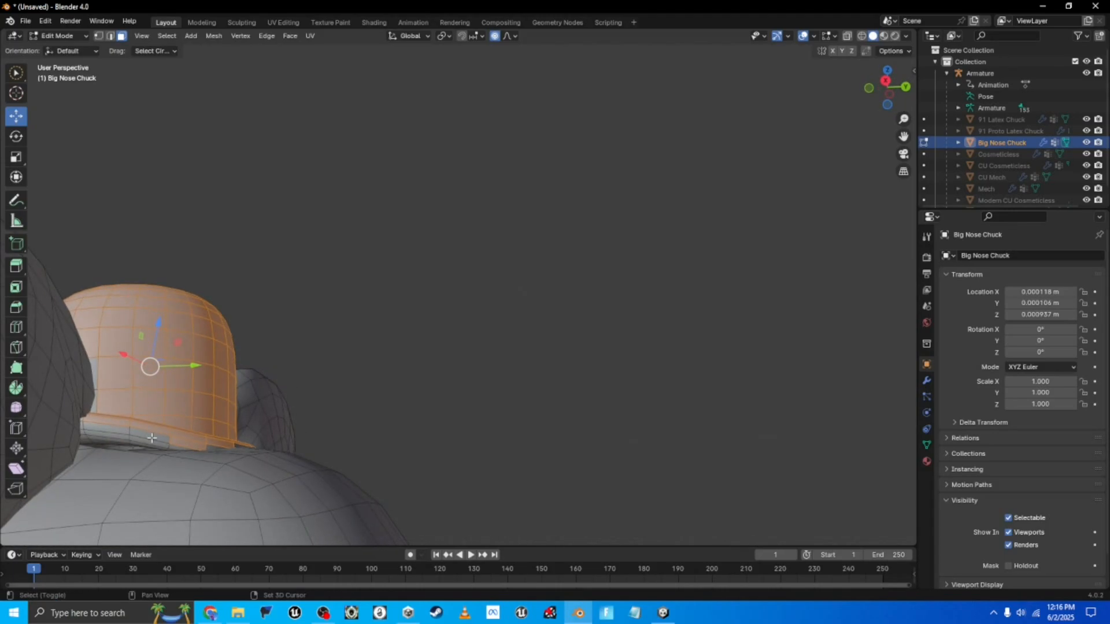
pyautogui.moveTo(152, 438); pyautogui.dragTo(641, 438, button='middle')
pyautogui.press('c')
pyautogui.press('Escape')
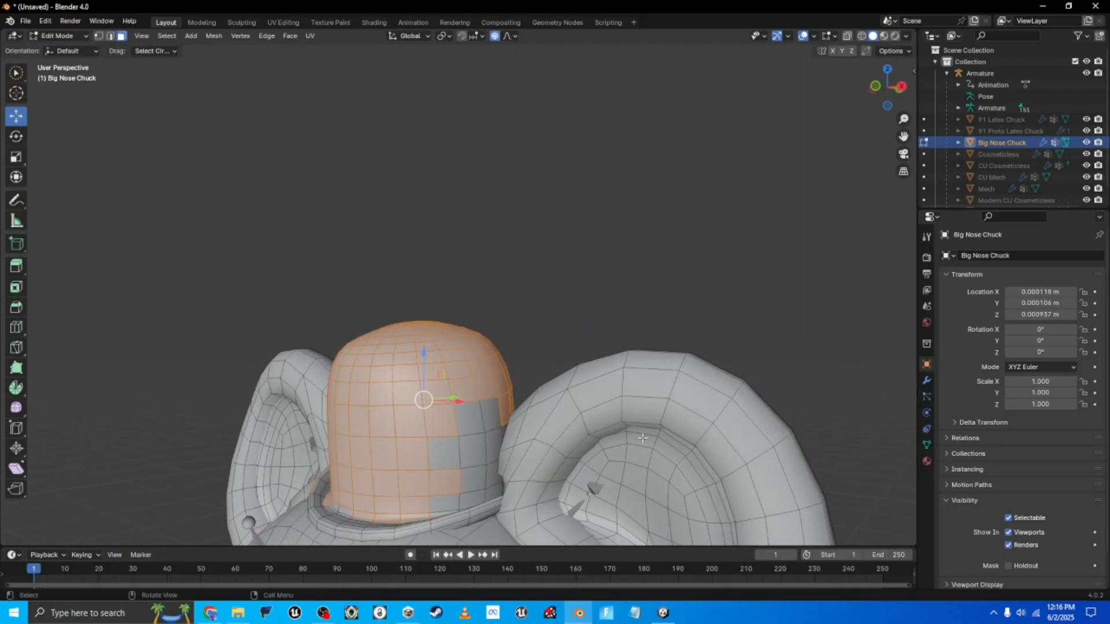
pyautogui.press('c')
pyautogui.moveTo(451, 477)
pyautogui.mouseDown()
pyautogui.moveTo(471, 441)
pyautogui.moveTo(474, 481)
pyautogui.mouseUp()
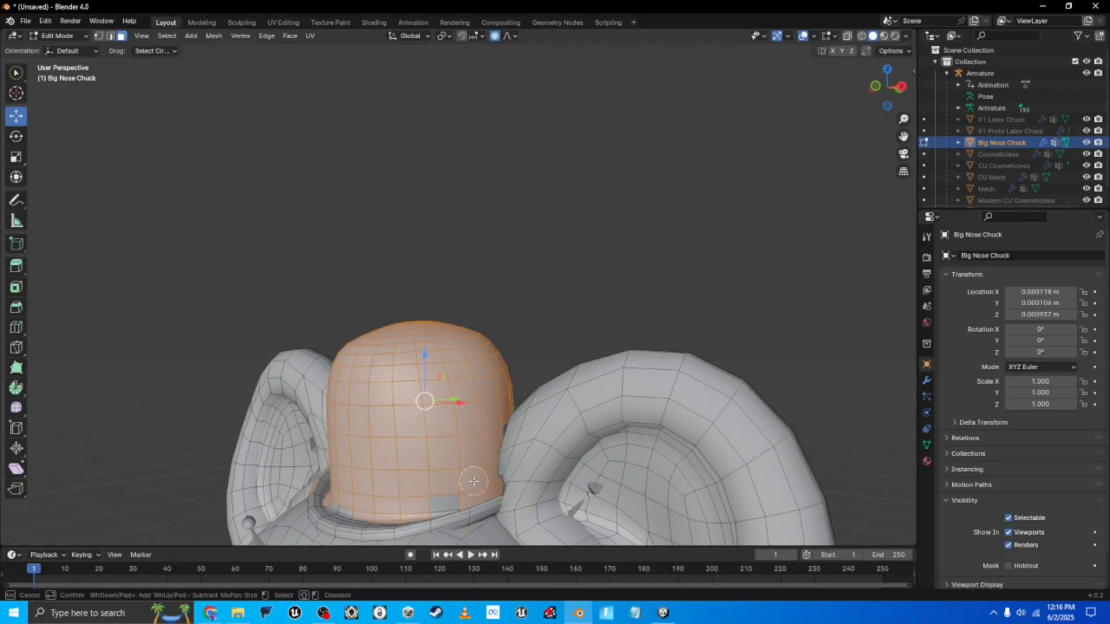
pyautogui.moveTo(353, 506)
pyautogui.mouseDown()
pyautogui.moveTo(409, 521)
pyautogui.moveTo(478, 506)
pyautogui.moveTo(312, 516)
pyautogui.mouseUp()
pyautogui.press('Escape')
# - Delete the selected hat faces from the Big Nose Chuck mesh and return to Object Mode
pyautogui.scroll(-5, 405, 497)
pyautogui.moveTo(498, 466); pyautogui.dragTo(607, 450, button='middle')
pyautogui.hotkey('ctrl', 'z')
pyautogui.press('x')
pyautogui.click(605, 388)
pyautogui.scroll(2, 606, 389)
pyautogui.moveTo(605, 389); pyautogui.dragTo(562, 525, button='middle')
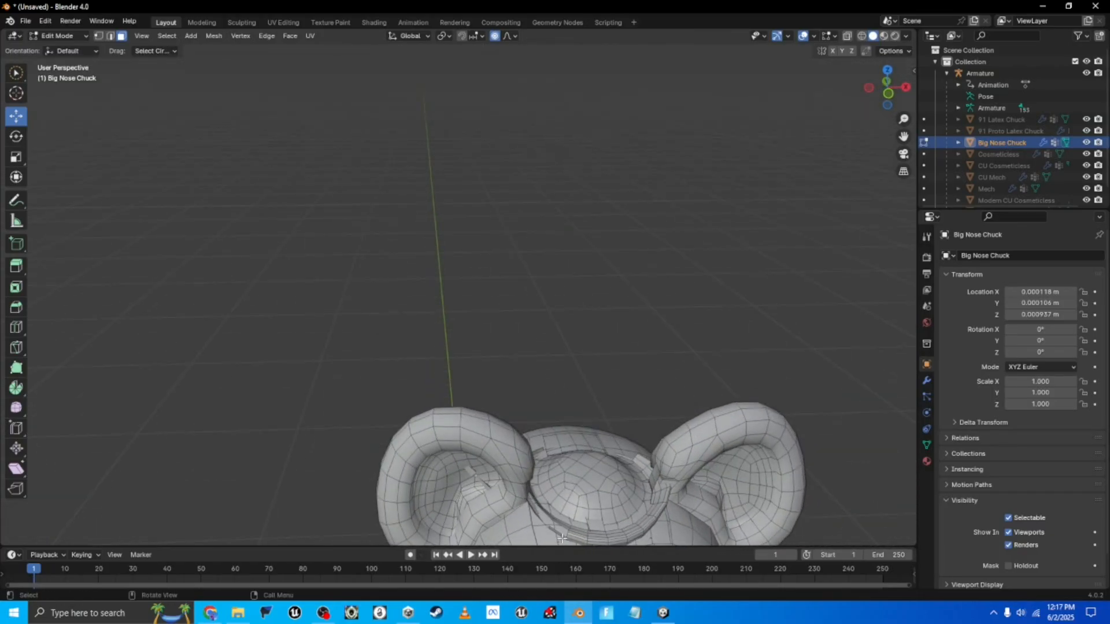
pyautogui.hotkey('ctrl', 'Tab')
pyautogui.click(574, 286)
pyautogui.moveTo(637, 289); pyautogui.dragTo(378, 139, button='middle')
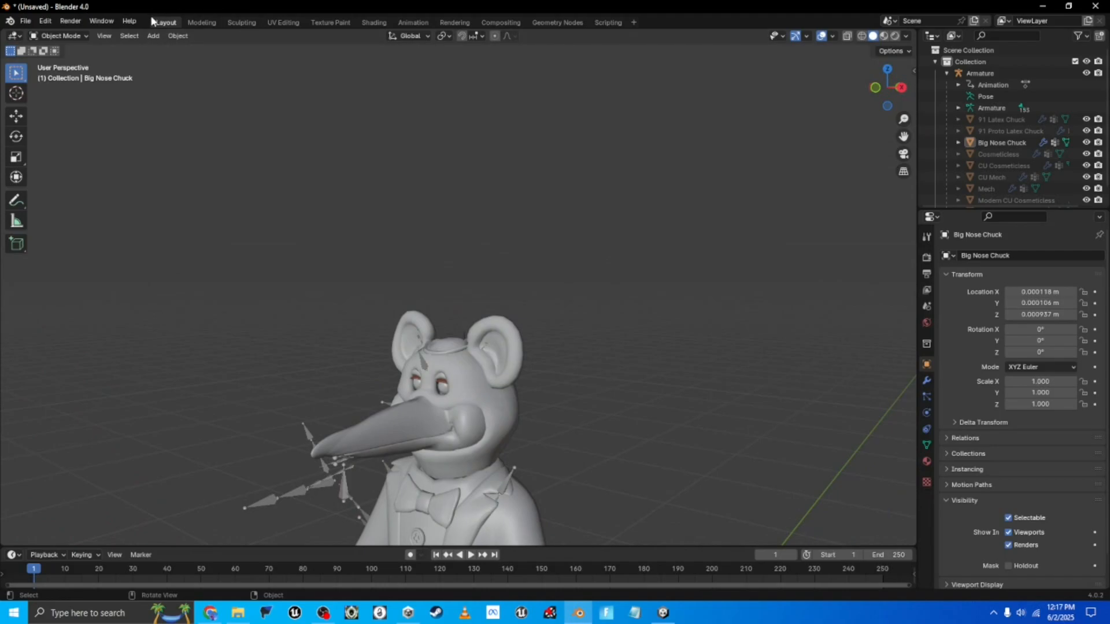
# - Add a mesh circle to the scene and view it from the side together with the character
pyautogui.click(153, 35)
pyautogui.moveTo(209, 50)
pyautogui.click(276, 76)
pyautogui.click(902, 87)
pyautogui.click(888, 90)
pyautogui.scroll(-6, 470, 352)
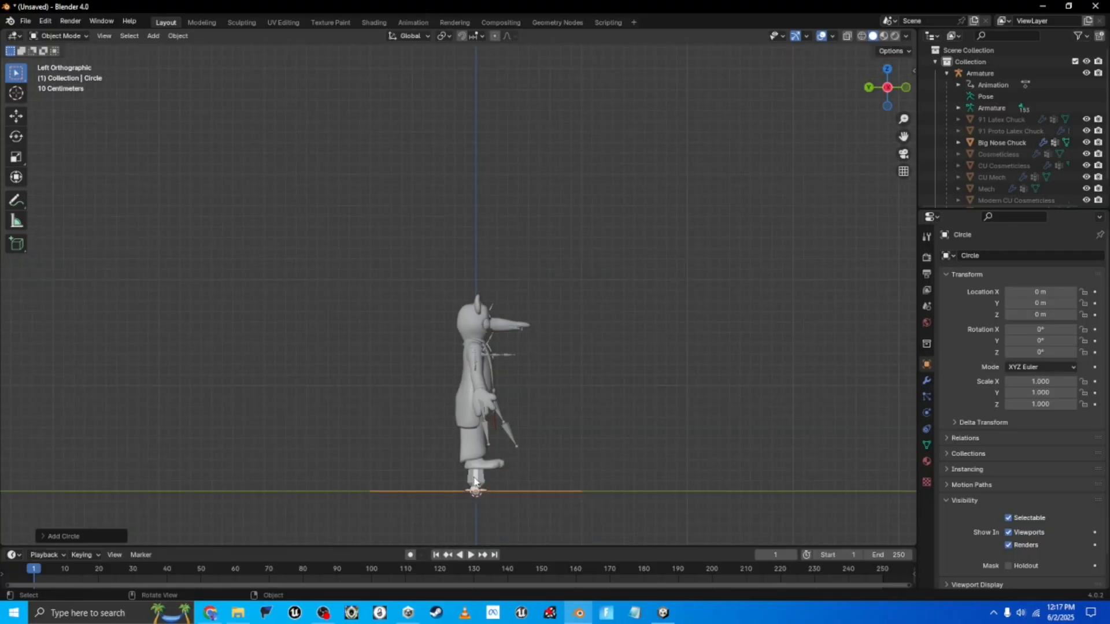
# - Scale the circle down and raise it to the top of the character's head, at about Z 1.77 m
pyautogui.click(7, 119)
pyautogui.press('s')
pyautogui.click(439, 348)
pyautogui.moveTo(478, 350); pyautogui.dragTo(475, 251)
pyautogui.scroll(5, 474, 277)
# - Scale the circle to about 0.076 so it fits the hat opening between the ears
pyautogui.moveTo(481, 293); pyautogui.dragTo(354, 306, button='middle')
pyautogui.scroll(5, 555, 357)
pyautogui.press('s')
pyautogui.click(651, 371)
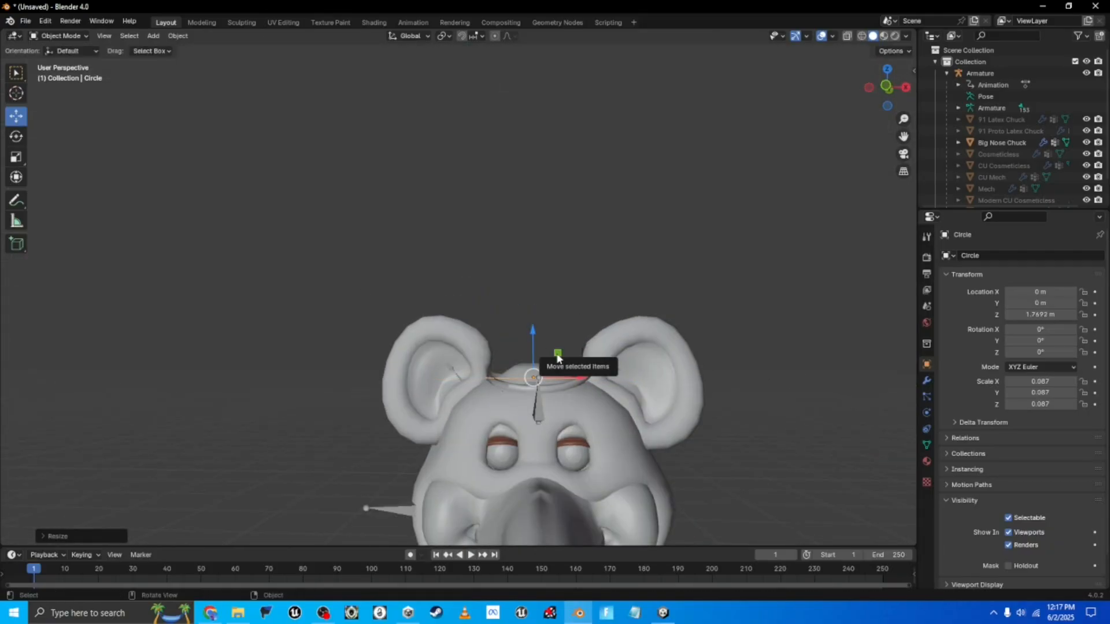
pyautogui.press('s')
pyautogui.click(827, 377)
# - Enter Edit Mode on the circle and try to extrude it upward from the head
pyautogui.press('Tab')
pyautogui.scroll(3, 685, 365)
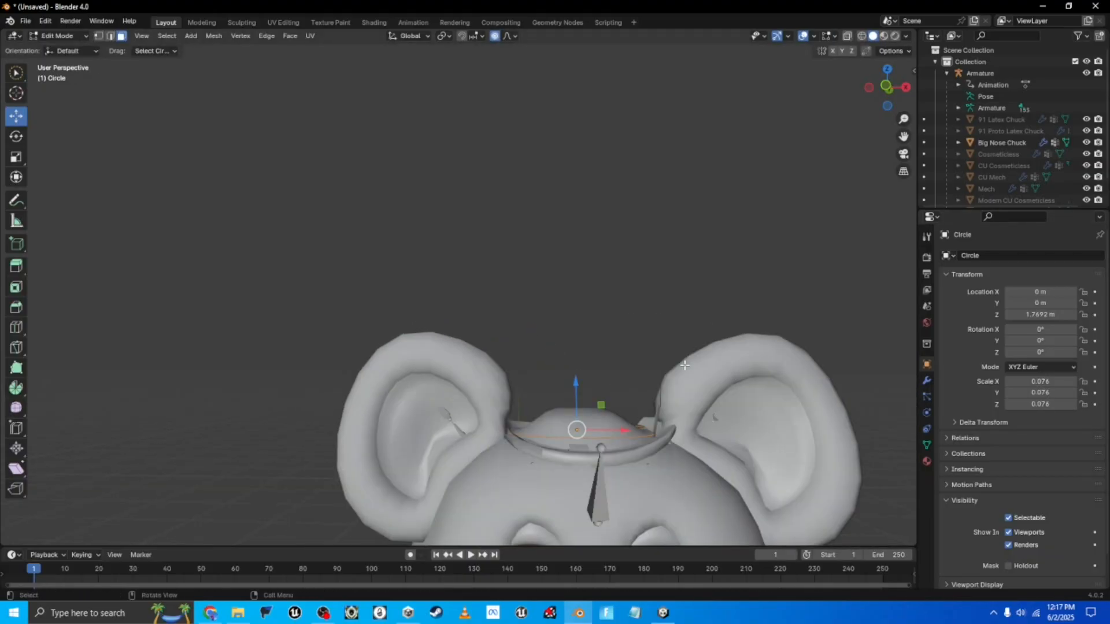
pyautogui.press('e')
pyautogui.rightClick(677, 367)
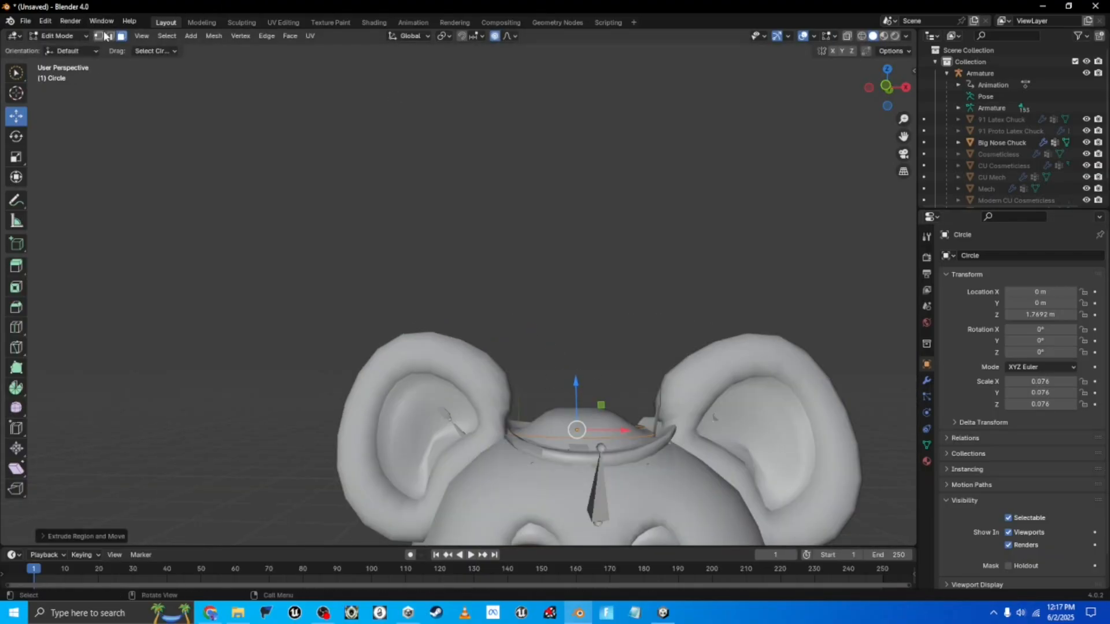
pyautogui.moveTo(571, 387); pyautogui.dragTo(571, 310)
pyautogui.rightClick(571, 309)
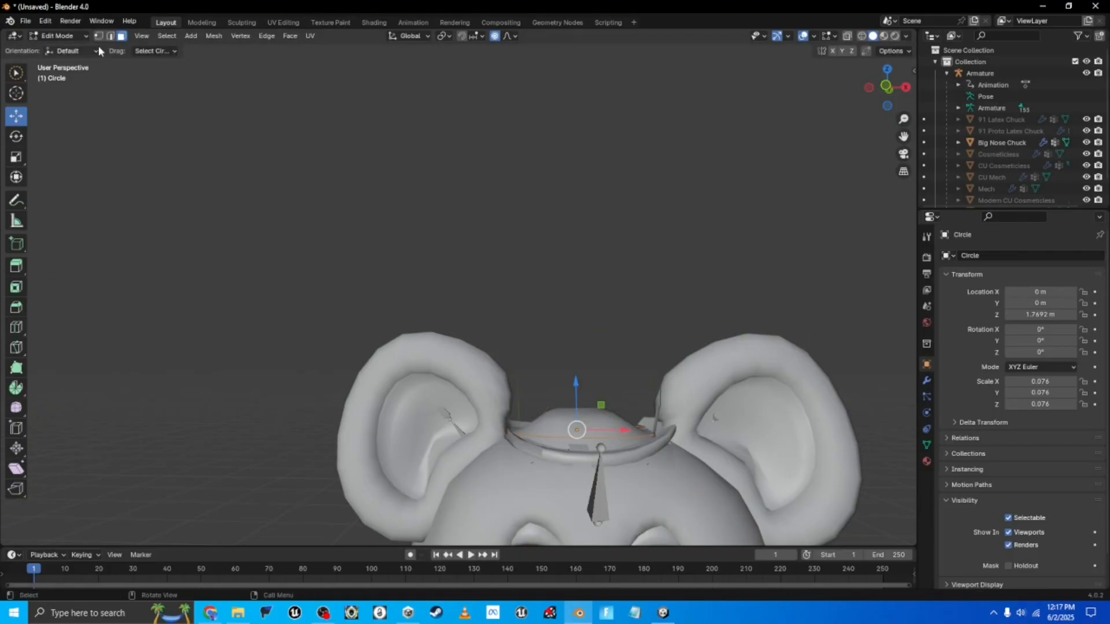
pyautogui.scroll(-1, 668, 333)
pyautogui.click(616, 275)
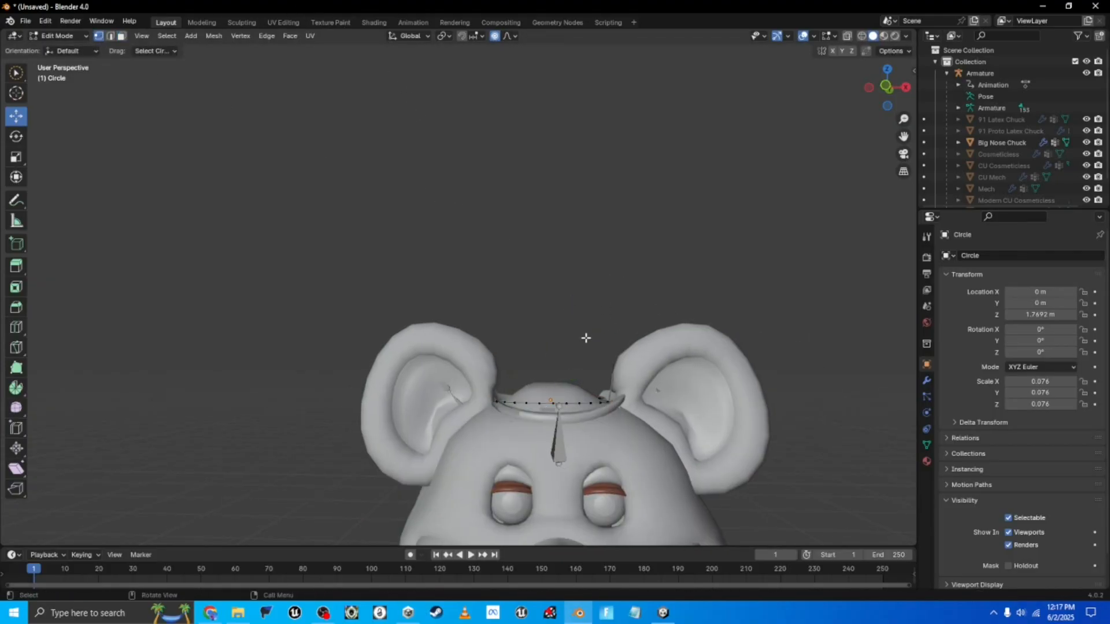
pyautogui.rightClick(549, 390)
pyautogui.press('c')
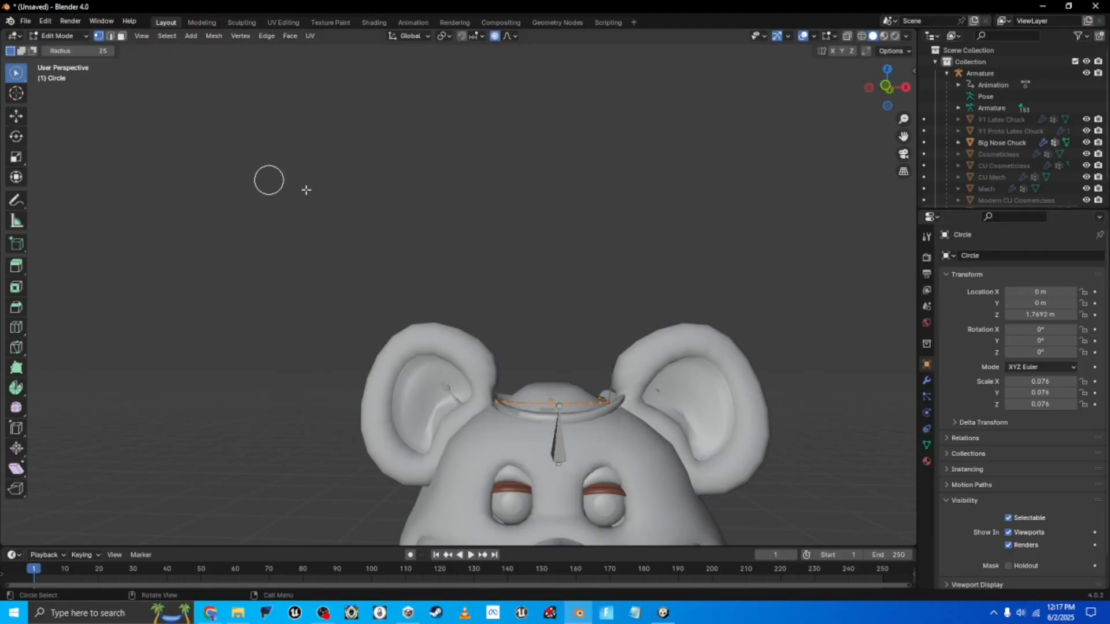
pyautogui.moveTo(16, 73); pyautogui.dragTo(47, 78)
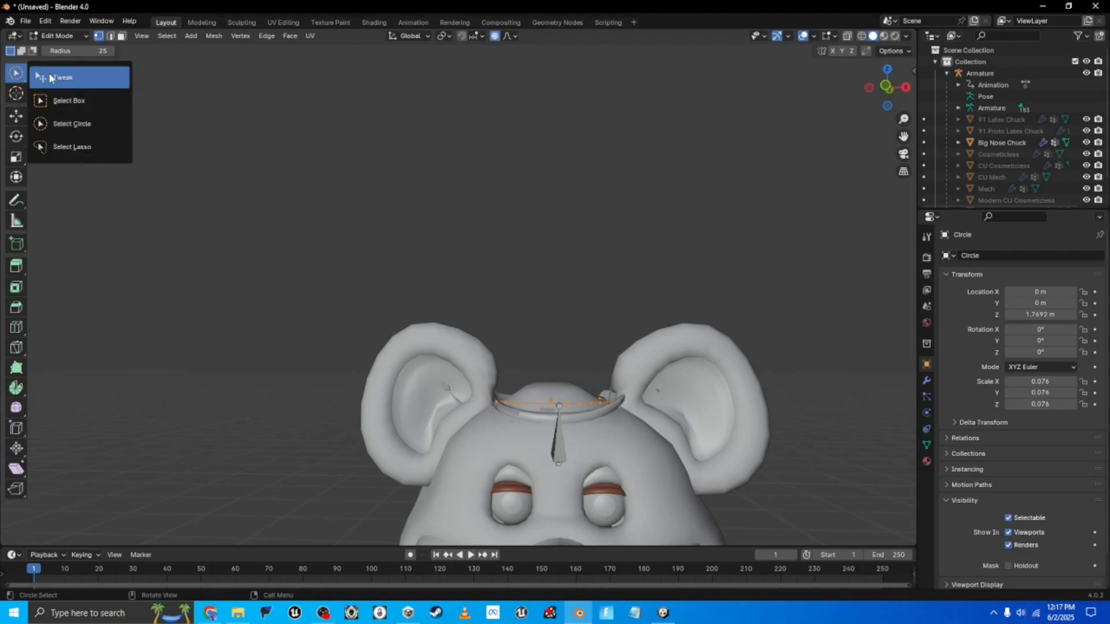
pyautogui.click(52, 99)
pyautogui.moveTo(449, 238); pyautogui.dragTo(396, 251, button='middle')
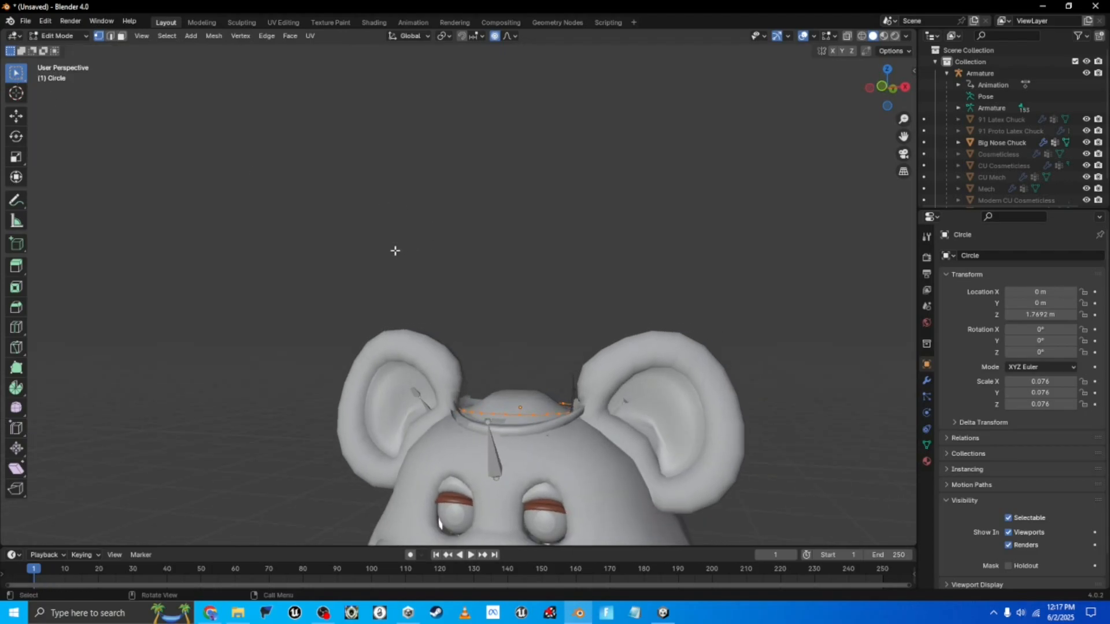
# - Return to Object Mode, delete the circle and add a new mesh circle in its place
pyautogui.press('Tab')
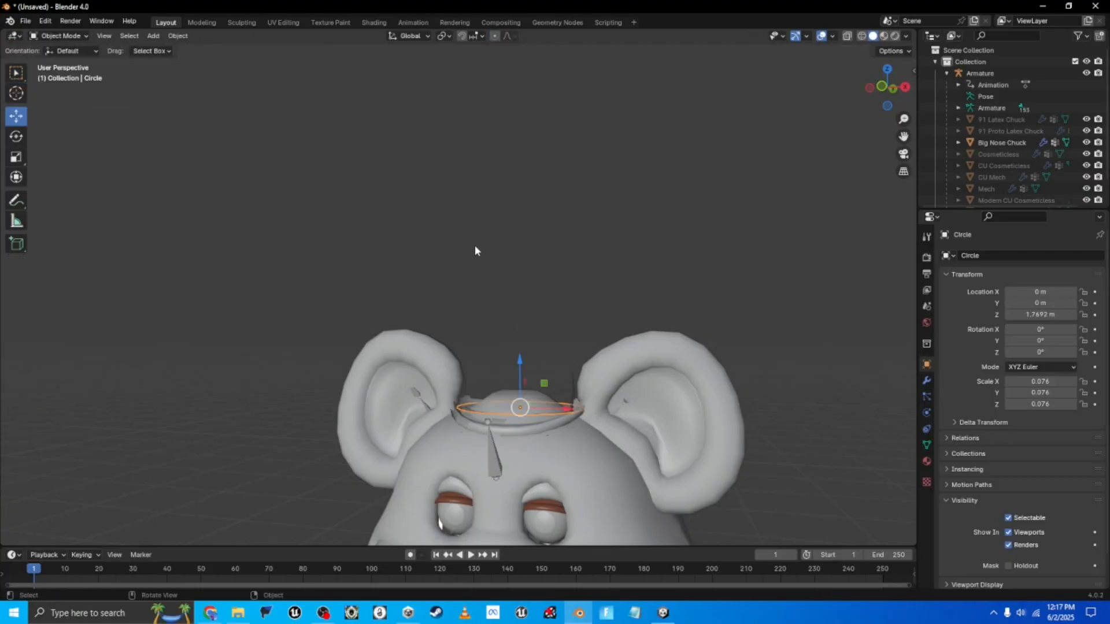
pyautogui.press('Delete')
pyautogui.press('a')
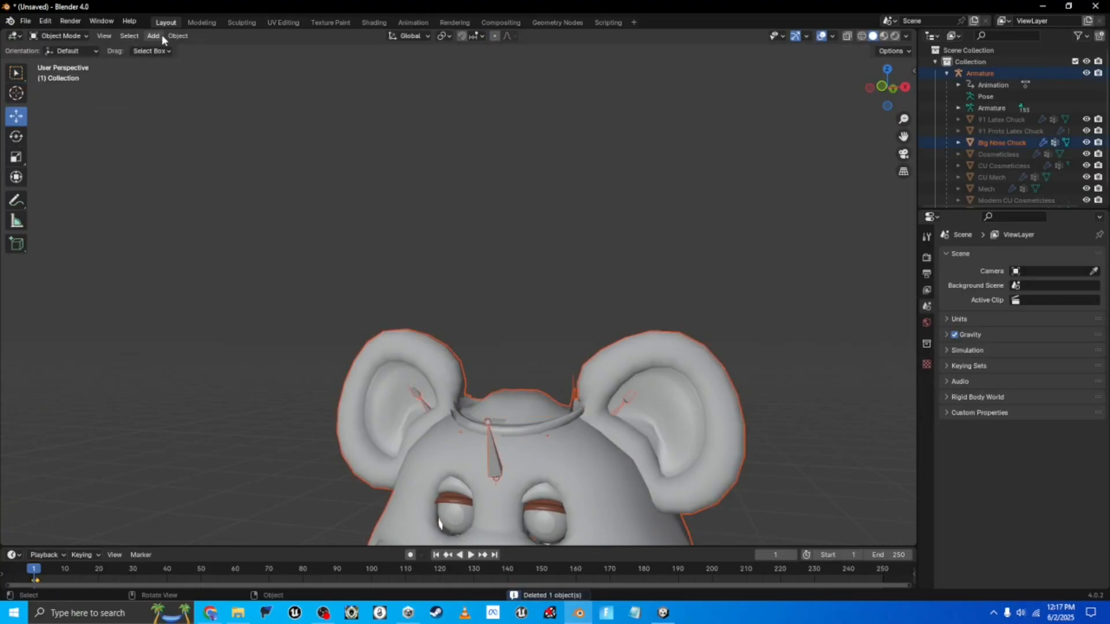
pyautogui.click(154, 36)
pyautogui.moveTo(173, 50)
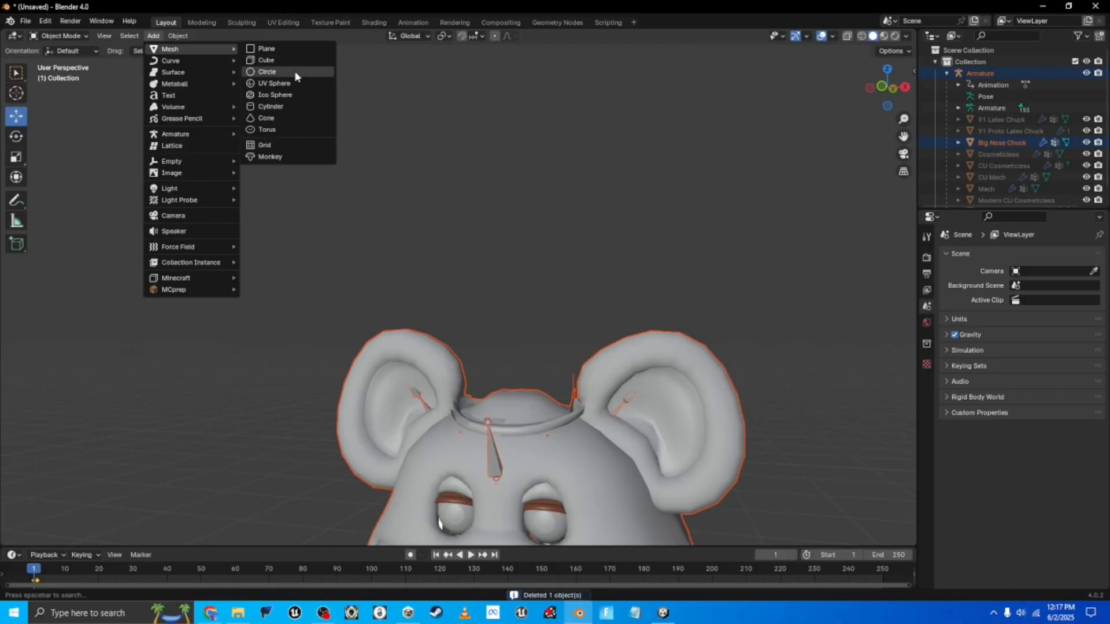
pyautogui.click(267, 71)
# - Raise the new circle to about Z 1.79 m and shrink it to roughly the size of the hat opening
pyautogui.scroll(-6, 328, 405)
pyautogui.press('g')
pyautogui.press('z')
pyautogui.click(457, 251)
pyautogui.moveTo(456, 251); pyautogui.dragTo(838, 307, button='middle')
pyautogui.press('s')
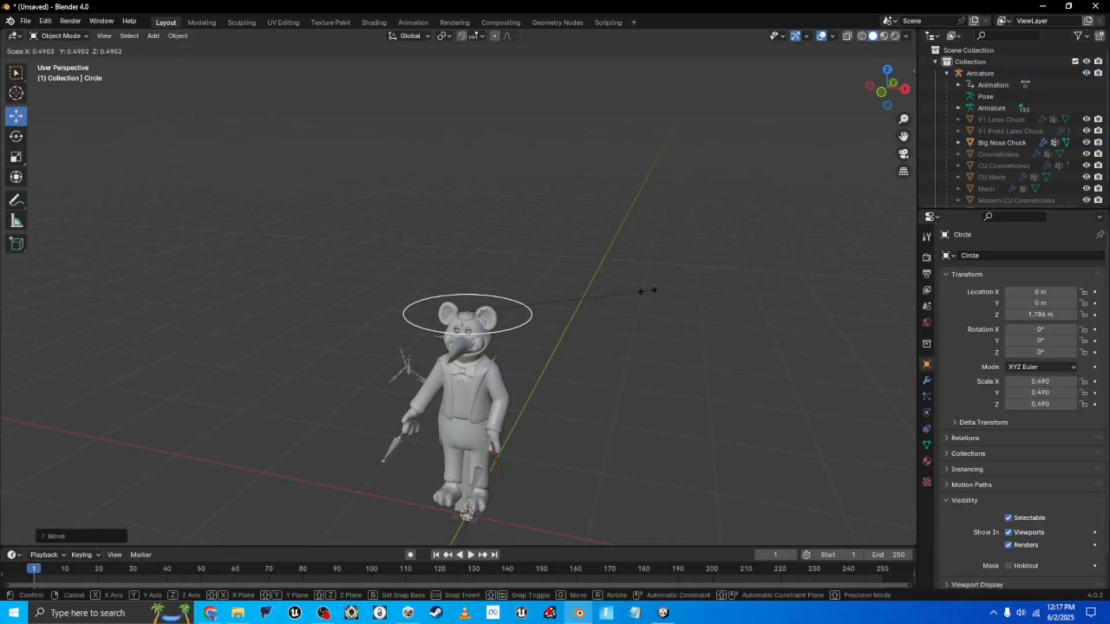
pyautogui.click(614, 289)
pyautogui.scroll(5, 720, 380)
pyautogui.press('s')
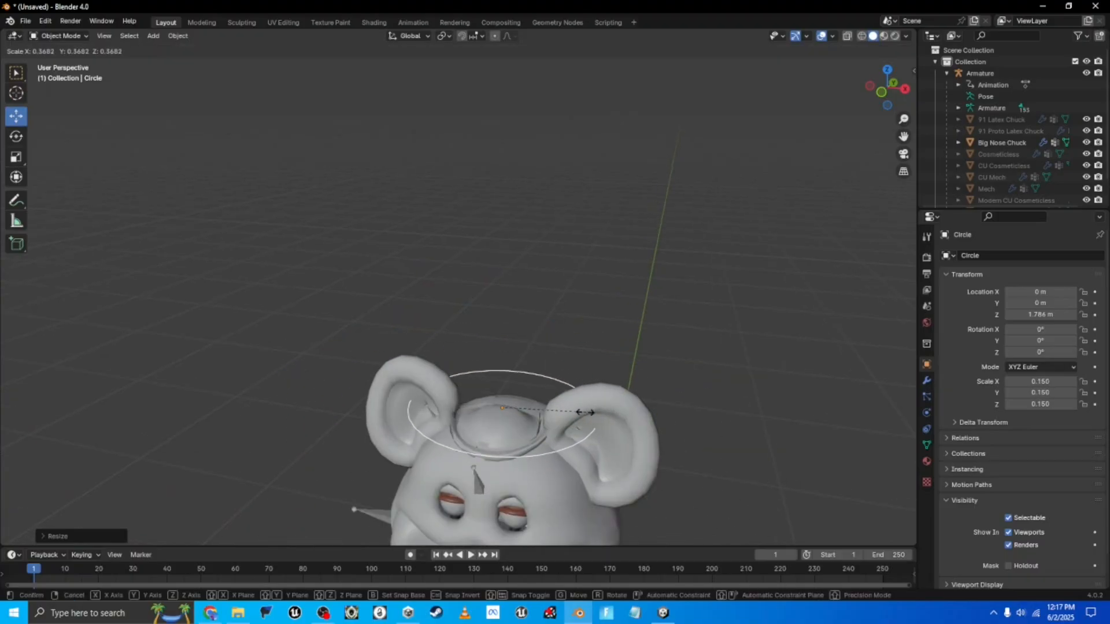
pyautogui.click(562, 412)
# - Scale the circle to about 0.082 and position it over the hat opening at about X -0.004, Y 0.010, Z 1.764 m
pyautogui.moveTo(563, 412); pyautogui.dragTo(569, 513, button='middle')
pyautogui.moveTo(544, 376); pyautogui.dragTo(539, 372)
pyautogui.press('s')
pyautogui.click(537, 387)
pyautogui.moveTo(539, 373); pyautogui.dragTo(428, 248, button='middle')
pyautogui.moveTo(369, 325); pyautogui.dragTo(373, 338)
pyautogui.moveTo(386, 335); pyautogui.dragTo(614, 362, button='middle')
# - Enter Edit Mode on the circle and activate the Move tool for shaping the hat
pyautogui.press('Tab')
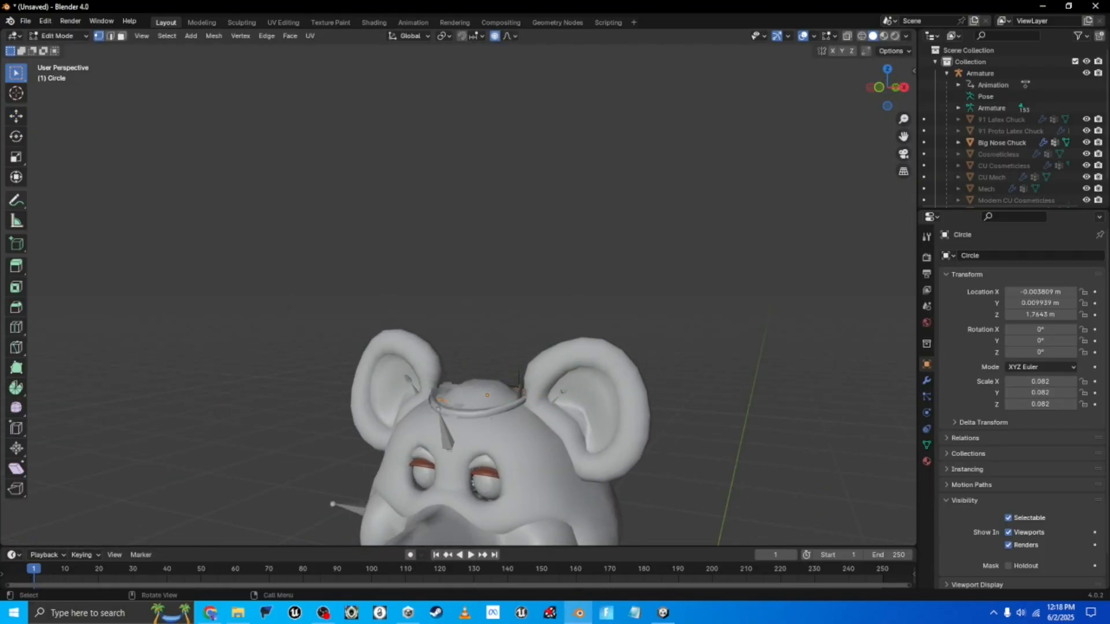
pyautogui.click(16, 116)
pyautogui.moveTo(523, 376); pyautogui.dragTo(510, 458, button='middle')
pyautogui.moveTo(538, 399); pyautogui.dragTo(510, 390, button='middle')
pyautogui.scroll(-2, 570, 332)
pyautogui.press('e')
pyautogui.click(500, 373)
pyautogui.moveTo(483, 376); pyautogui.dragTo(485, 247)
pyautogui.hotkey('ctrl', 'z')
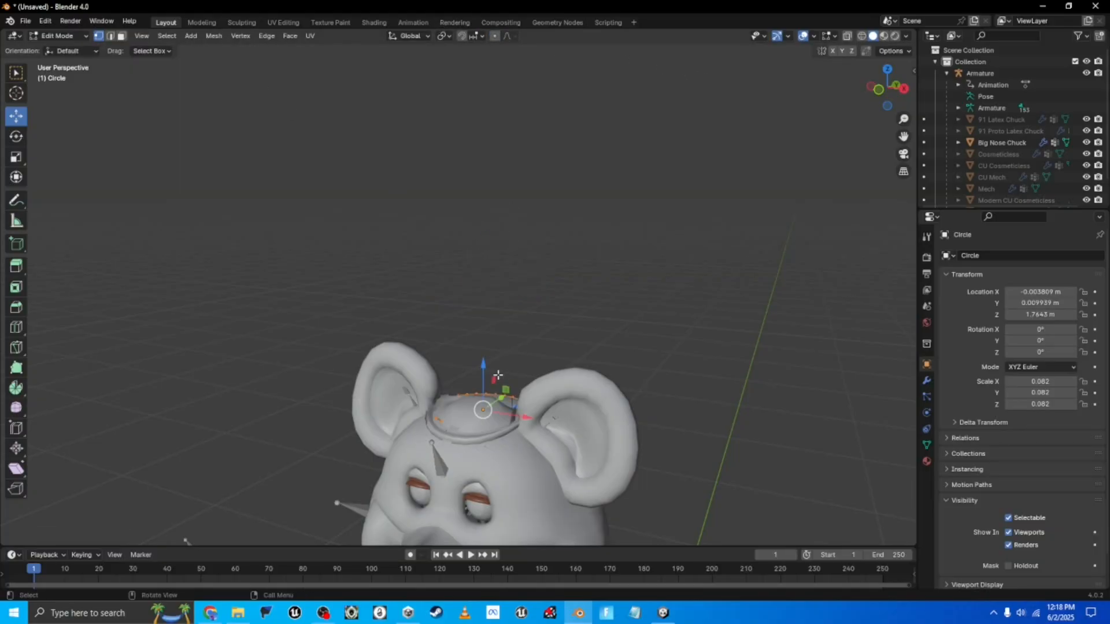
# - Extrude the circle up about 0.03 m as the hat's brim and scale an inner ring inward on its top face
pyautogui.press('e')
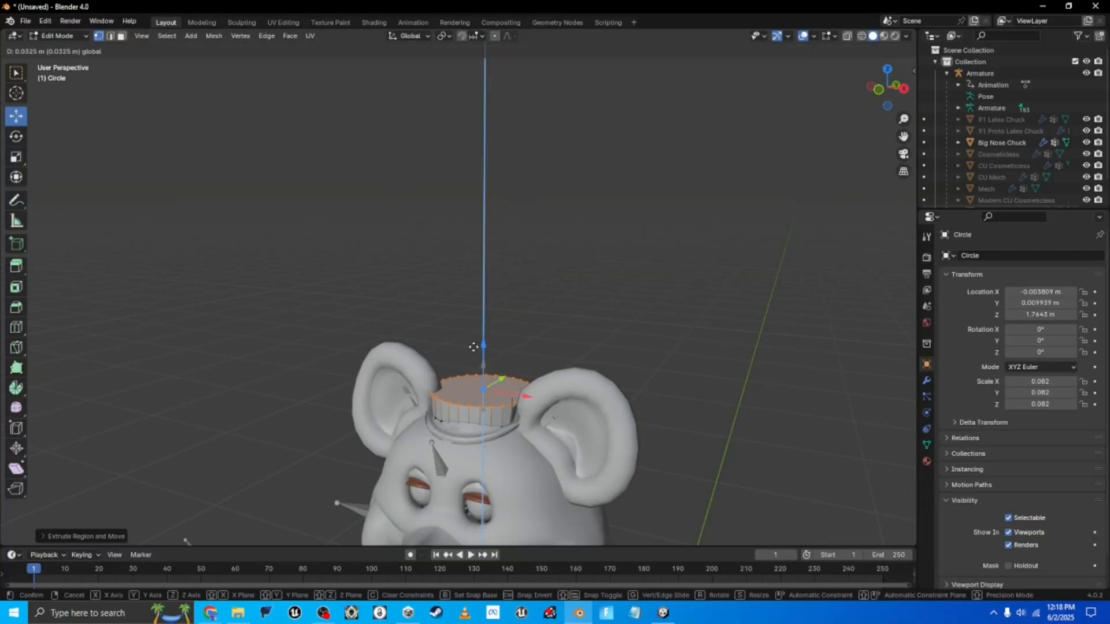
pyautogui.rightClick(473, 352)
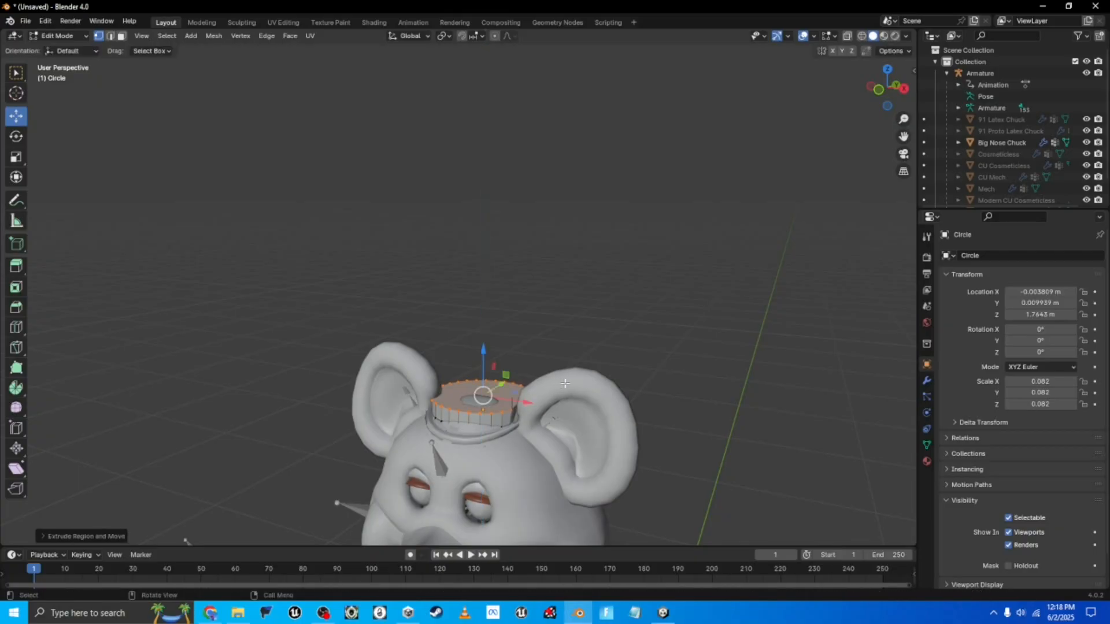
pyautogui.press('s')
pyautogui.click(612, 407)
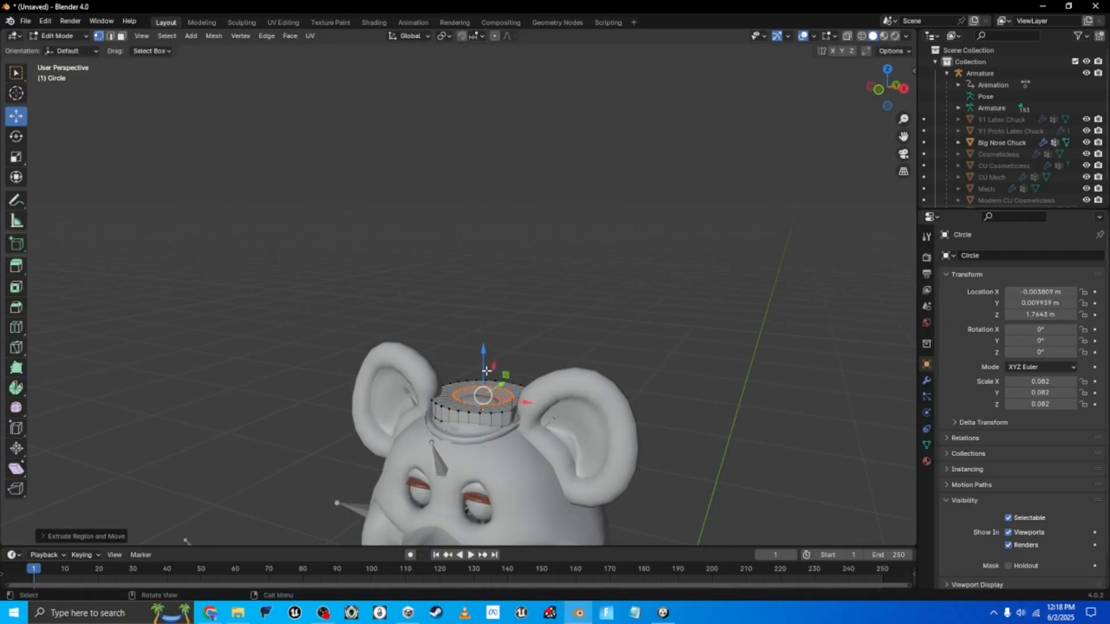
# - Extrude the inner ring upward to form the hat's tall crown and return to Object Mode
pyautogui.moveTo(482, 367); pyautogui.dragTo(473, 314)
pyautogui.press('Tab')
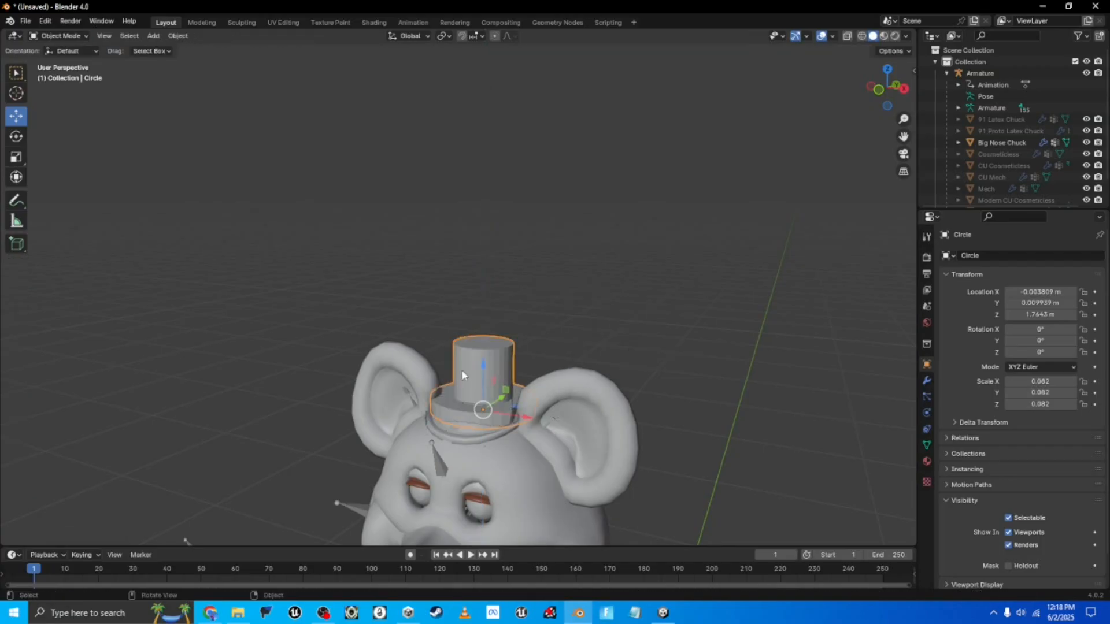
pyautogui.moveTo(463, 387); pyautogui.dragTo(439, 386, button='middle')
pyautogui.moveTo(457, 370); pyautogui.dragTo(430, 375)
pyautogui.click(651, 304)
pyautogui.moveTo(603, 318); pyautogui.dragTo(651, 322, button='middle')
# - Give the hat a new material with a black base color and show the model in Material Preview shading
pyautogui.click(520, 327)
pyautogui.click(927, 460)
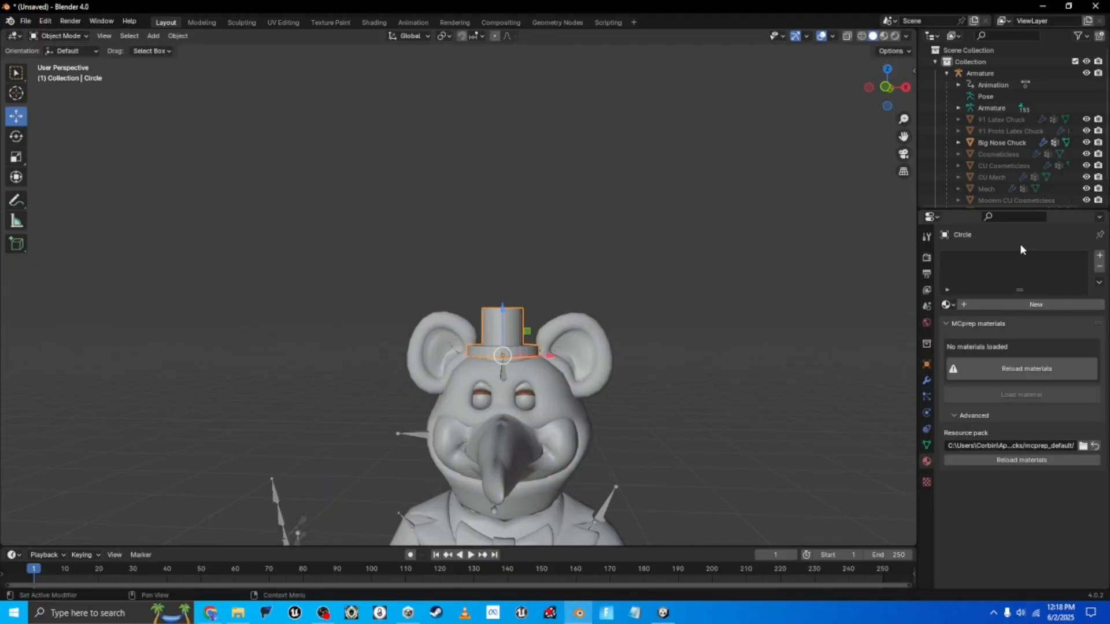
pyautogui.click(1013, 366)
pyautogui.click(1033, 397)
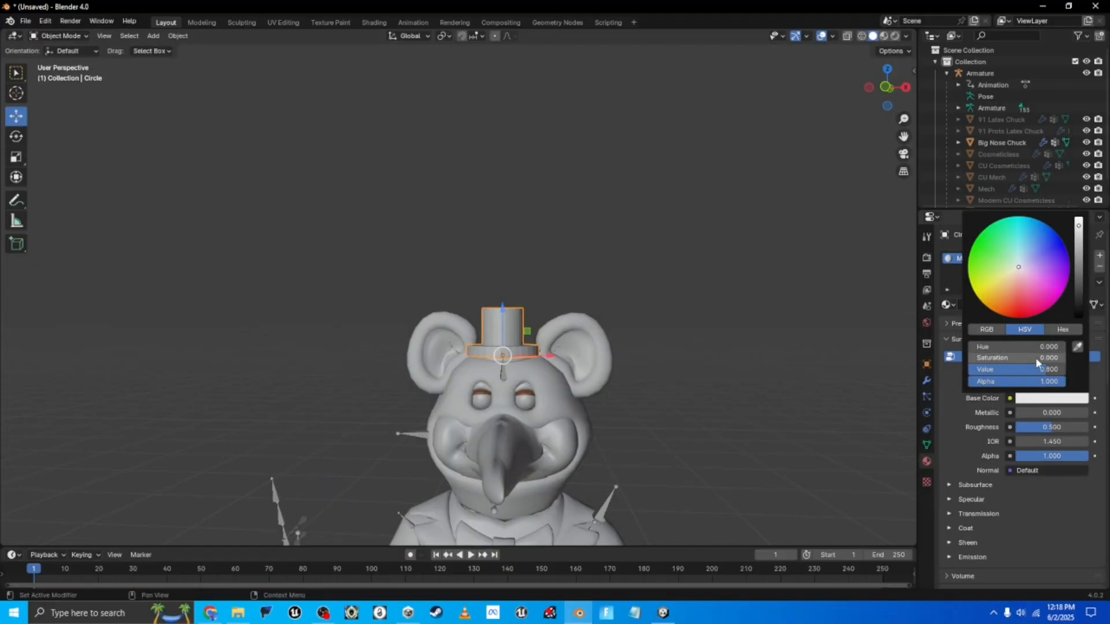
pyautogui.moveTo(1079, 226); pyautogui.dragTo(1079, 317)
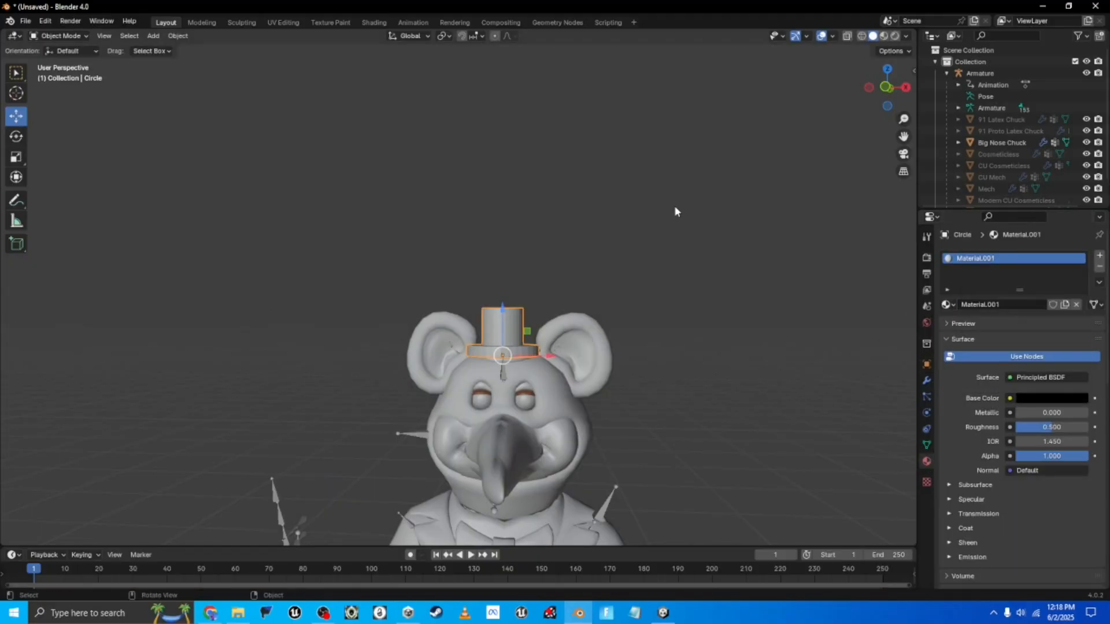
pyautogui.click(886, 36)
pyautogui.moveTo(733, 206); pyautogui.dragTo(631, 235, button='middle')
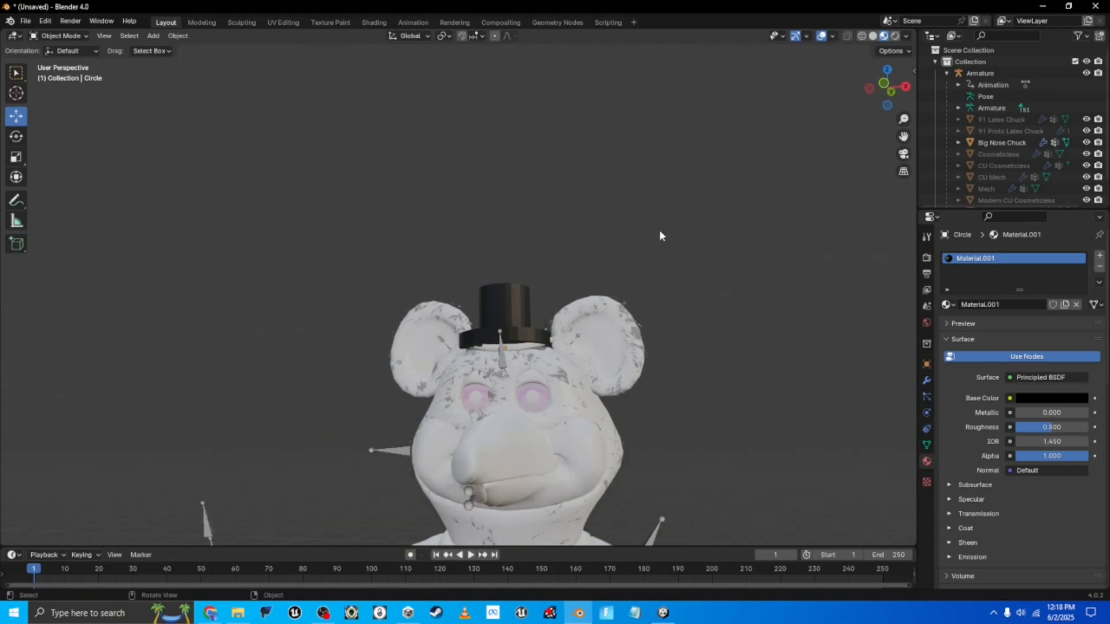
# - Rename the circle object as Hat
pyautogui.scroll(-2, 1018, 145)
pyautogui.click(975, 196)
pyautogui.doubleClick(975, 196)
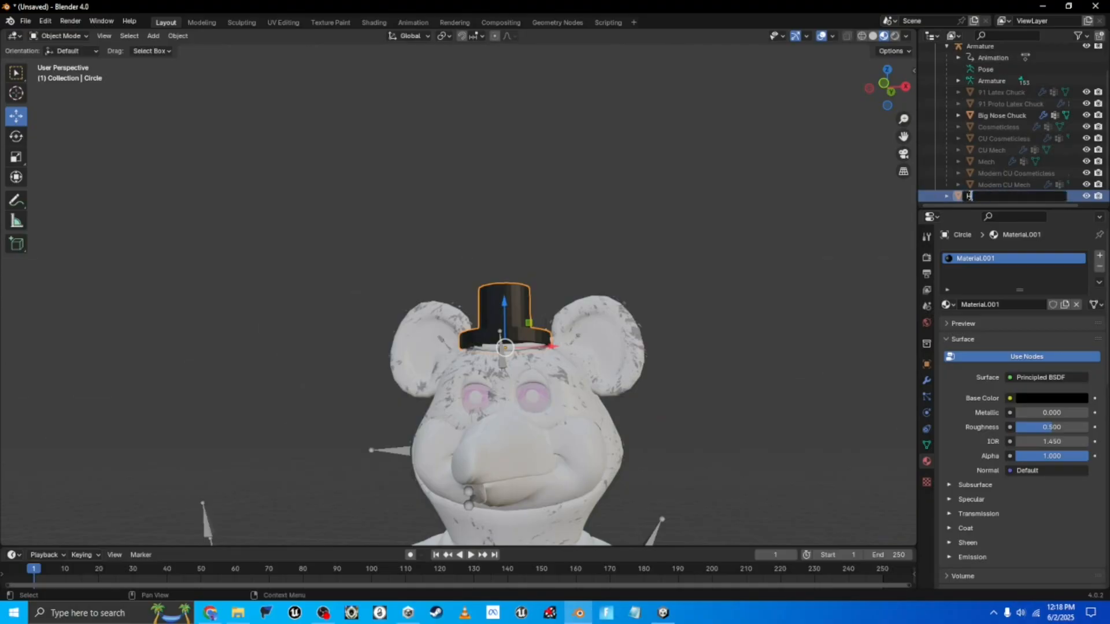
pyautogui.write('Hat')
pyautogui.press('Return')
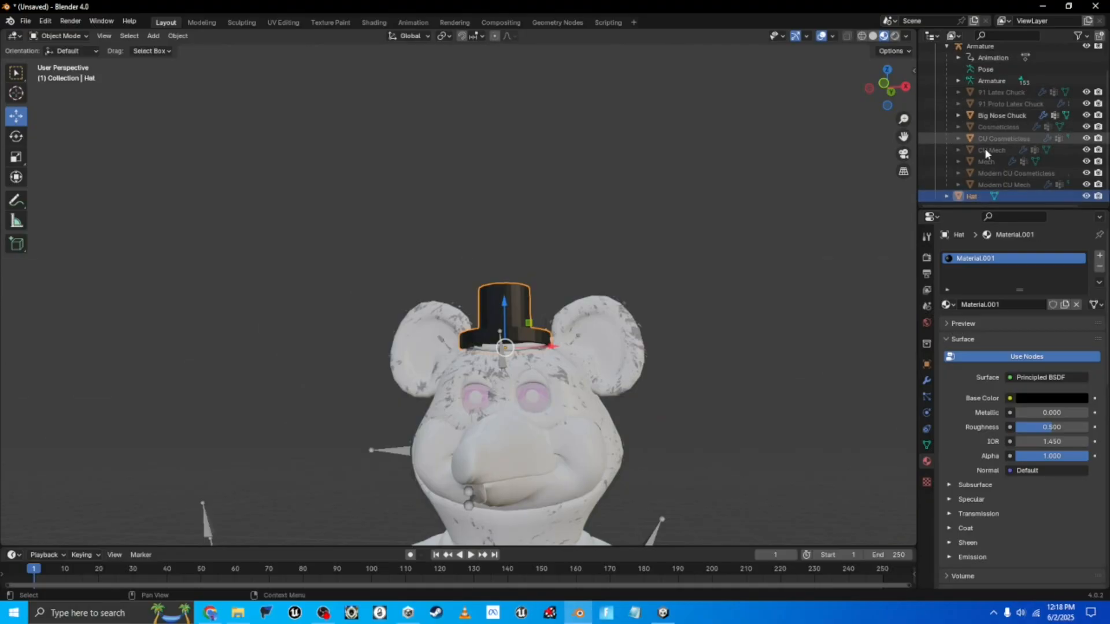
# - Parent the hat to the armature using Armature Deform With Empty Groups
pyautogui.scroll(2, 1008, 162)
pyautogui.click(998, 72)
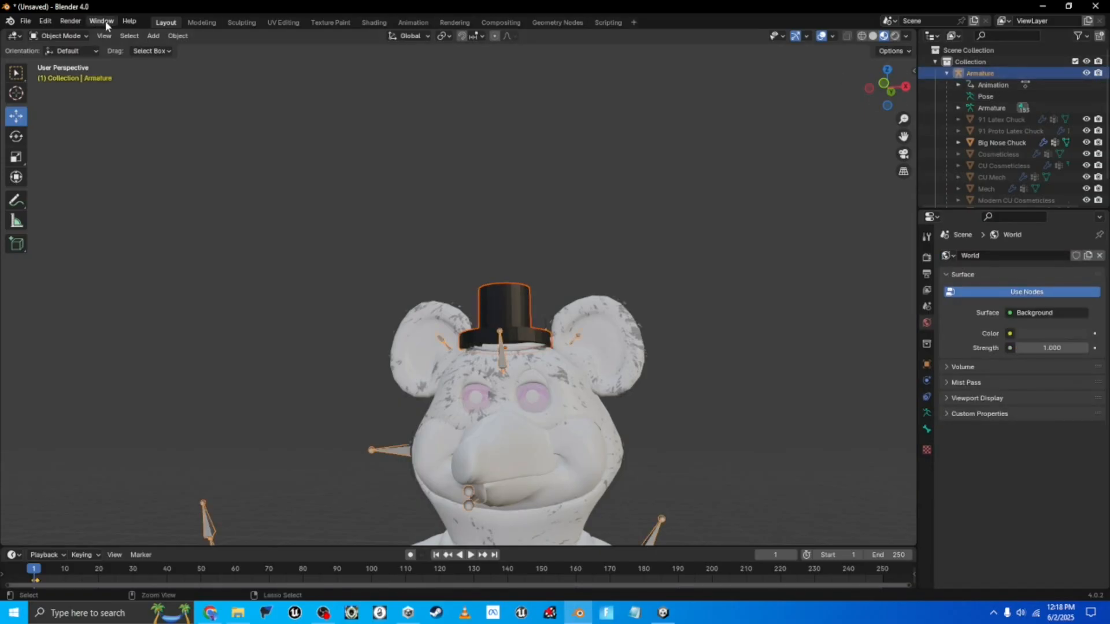
pyautogui.click(183, 36)
pyautogui.moveTo(297, 237)
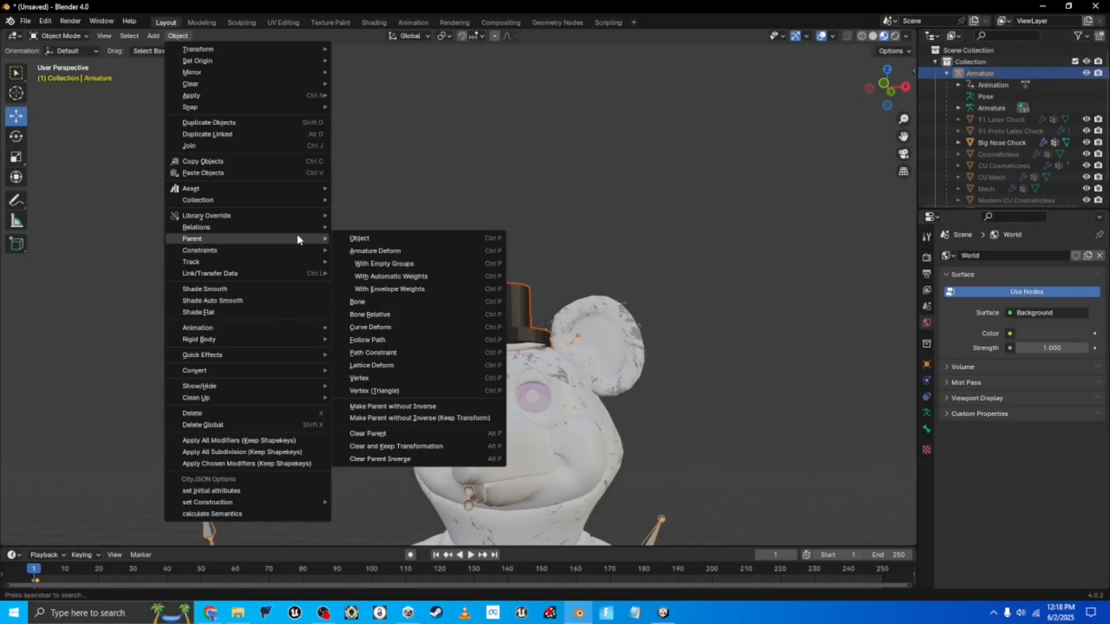
pyautogui.click(431, 261)
pyautogui.scroll(-5, 905, 215)
pyautogui.press('KP_Decimal')
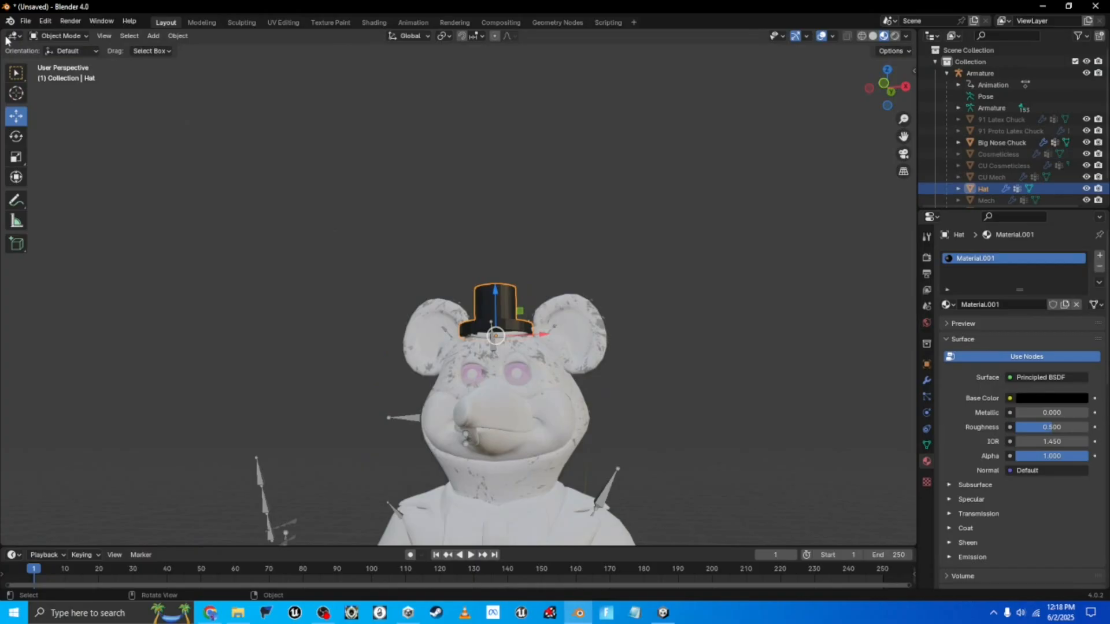
# - Switch the hat to Weight Paint mode and look through its list of vertex groups
pyautogui.click(60, 36)
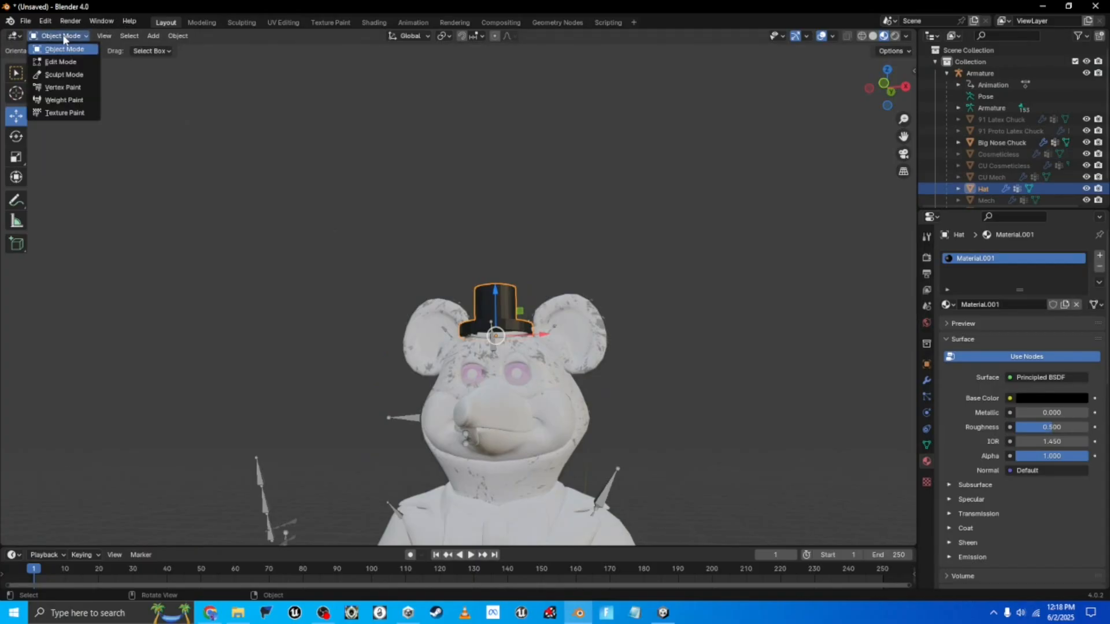
pyautogui.click(64, 100)
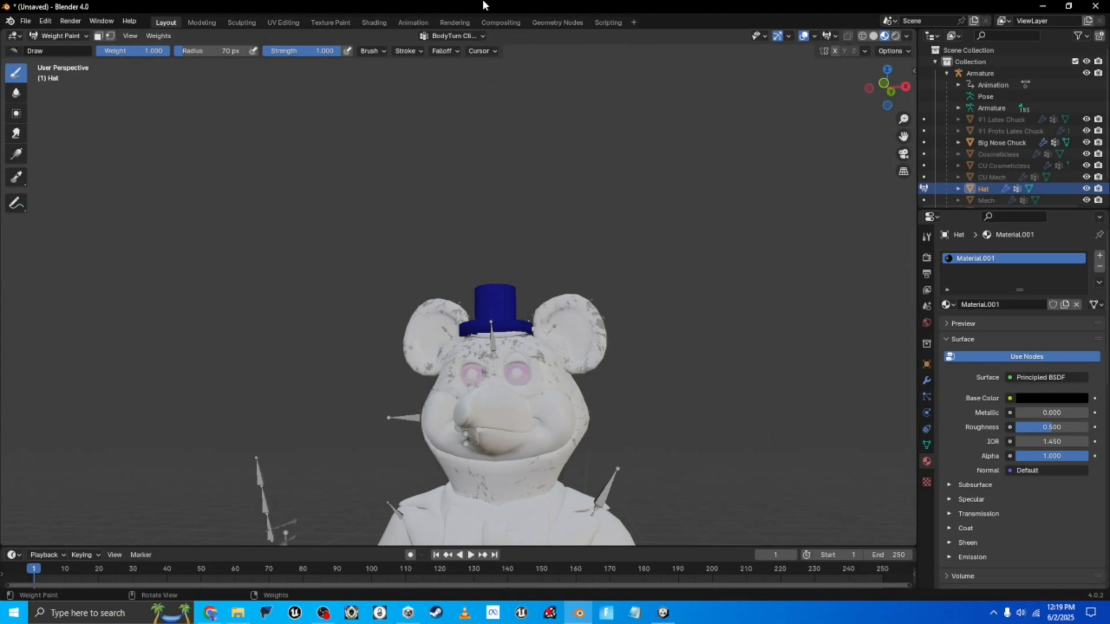
pyautogui.moveTo(460, 480); pyautogui.dragTo(478, 375, button='middle')
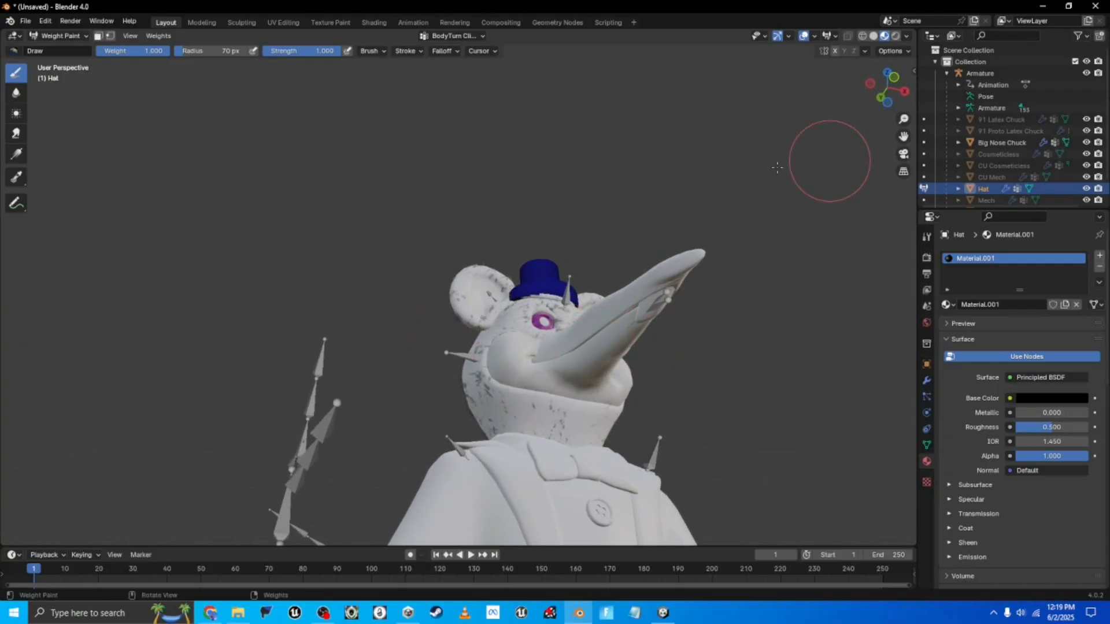
pyautogui.hscroll(2, 977, 101)
pyautogui.scroll(-1, 1075, 133)
pyautogui.scroll(3, 844, 96)
pyautogui.scroll(1, 844, 96)
pyautogui.moveTo(844, 95); pyautogui.dragTo(819, 137, button='middle')
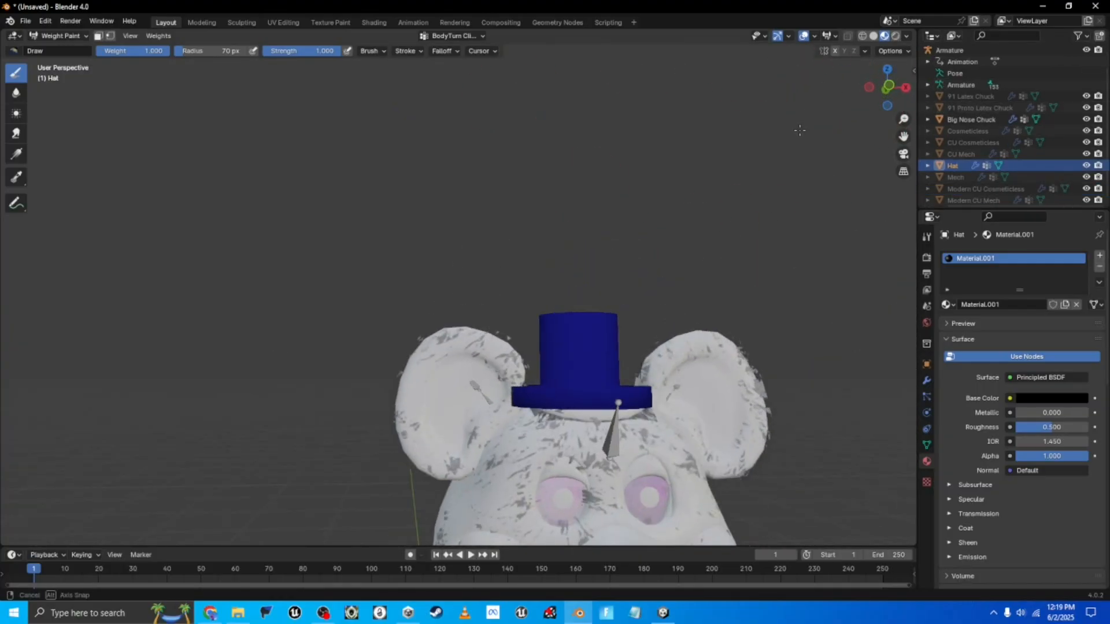
pyautogui.click(474, 37)
pyautogui.scroll(20, 490, 92)
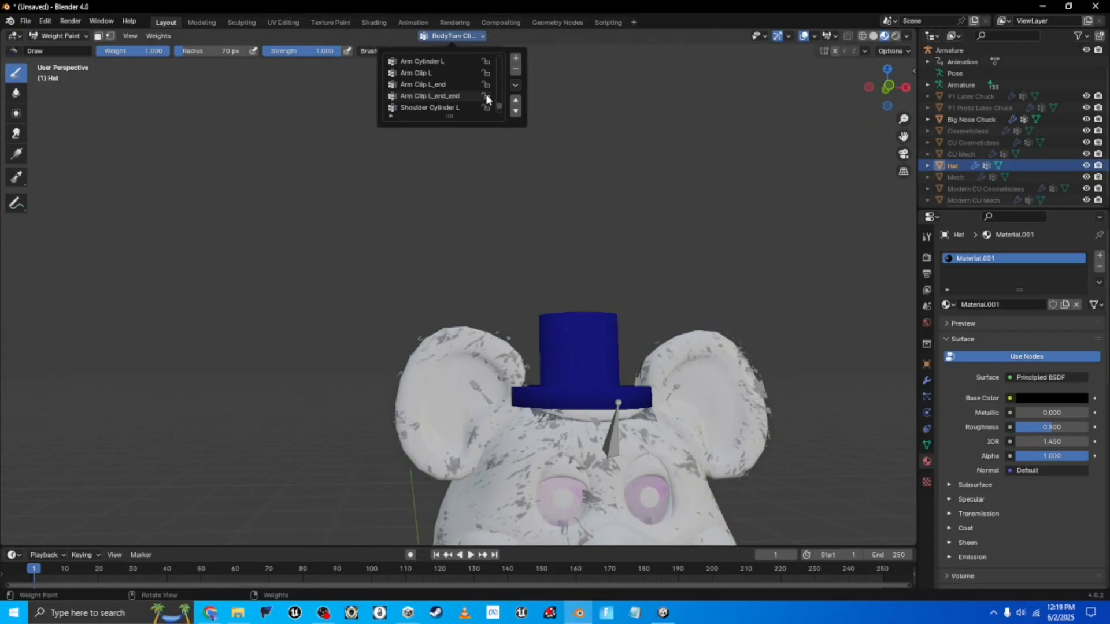
# - Return to Object Mode and expand the armature's bone hierarchy through Root, BodyTurn, BodyLean, HeadTurn and Head Up
pyautogui.hotkey('ctrl', 'Tab')
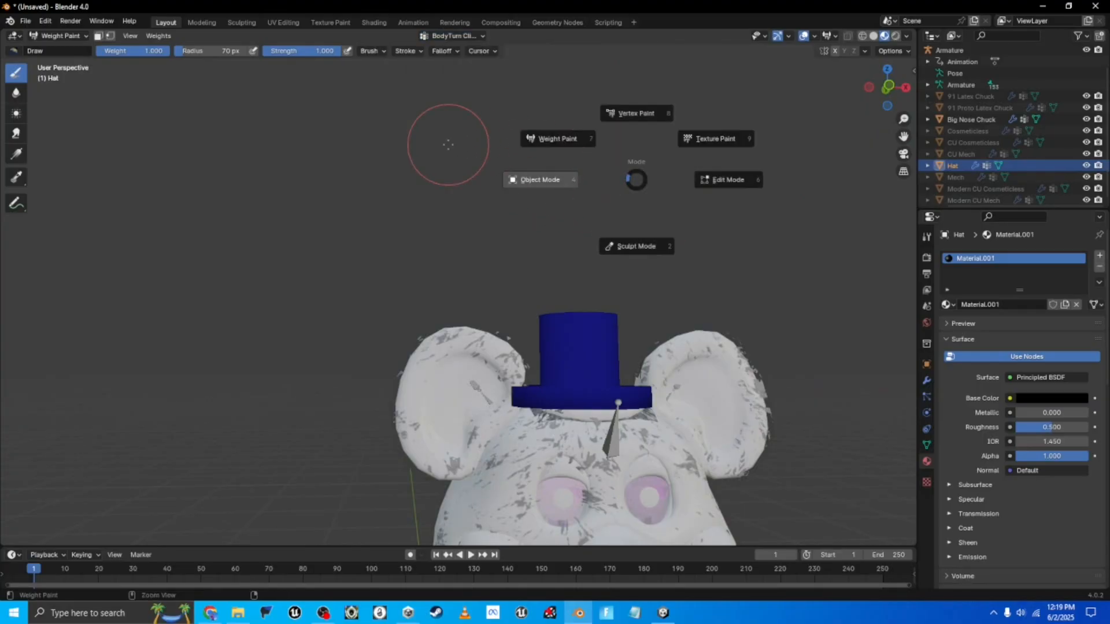
pyautogui.click(537, 179)
pyautogui.click(928, 85)
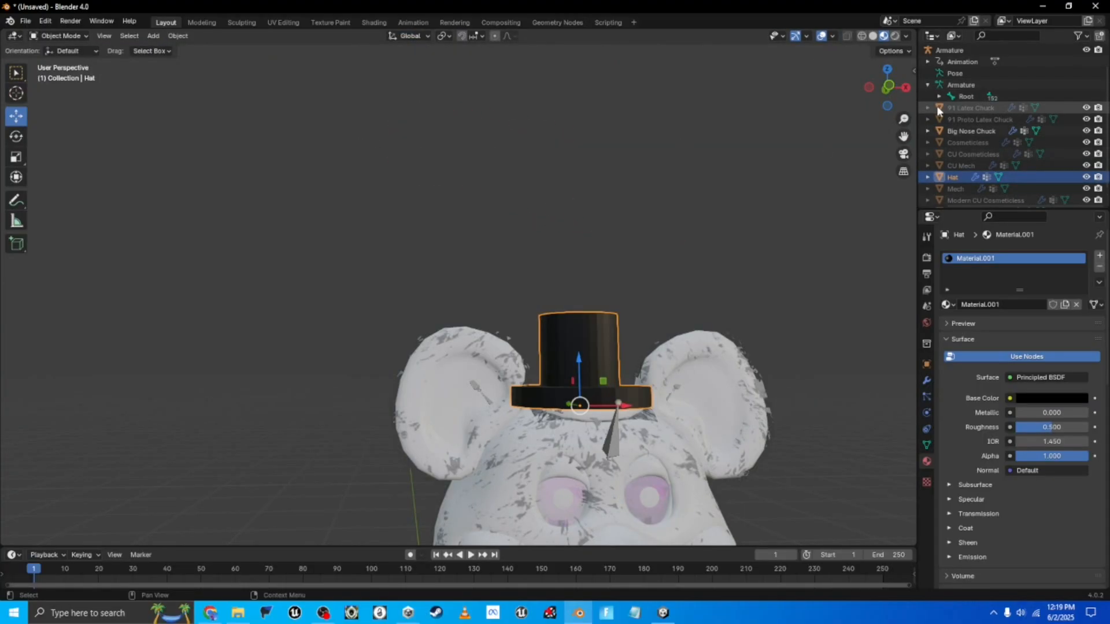
pyautogui.click(939, 97)
pyautogui.click(952, 108)
pyautogui.click(963, 120)
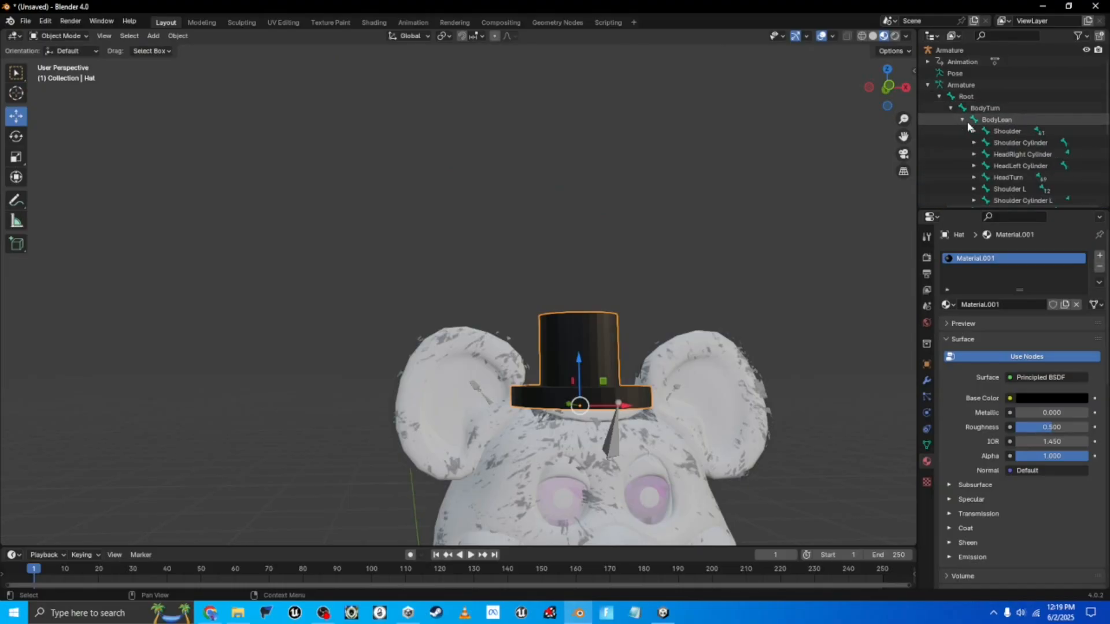
pyautogui.scroll(-1, 971, 144)
pyautogui.click(974, 154)
pyautogui.click(985, 164)
pyautogui.scroll(-2, 994, 175)
pyautogui.scroll(-1, 994, 174)
# - Look through the hat's vertex groups for a head group in Weight Paint mode and return to Object Mode
pyautogui.hotkey('ctrl', 'Tab')
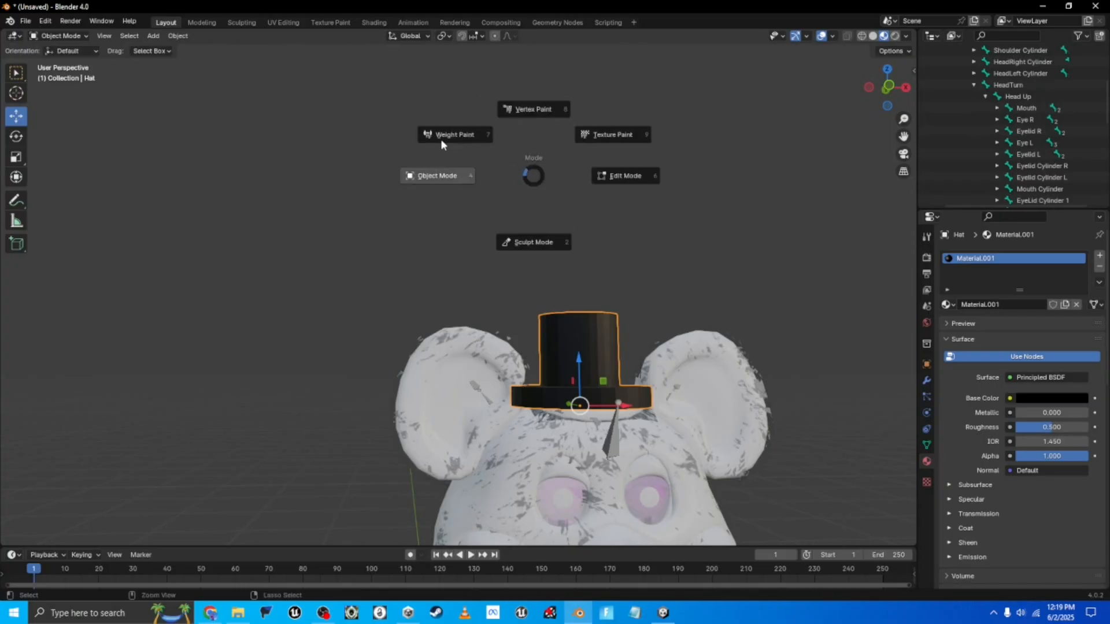
pyautogui.click(444, 140)
pyautogui.click(453, 35)
pyautogui.scroll(8, 461, 64)
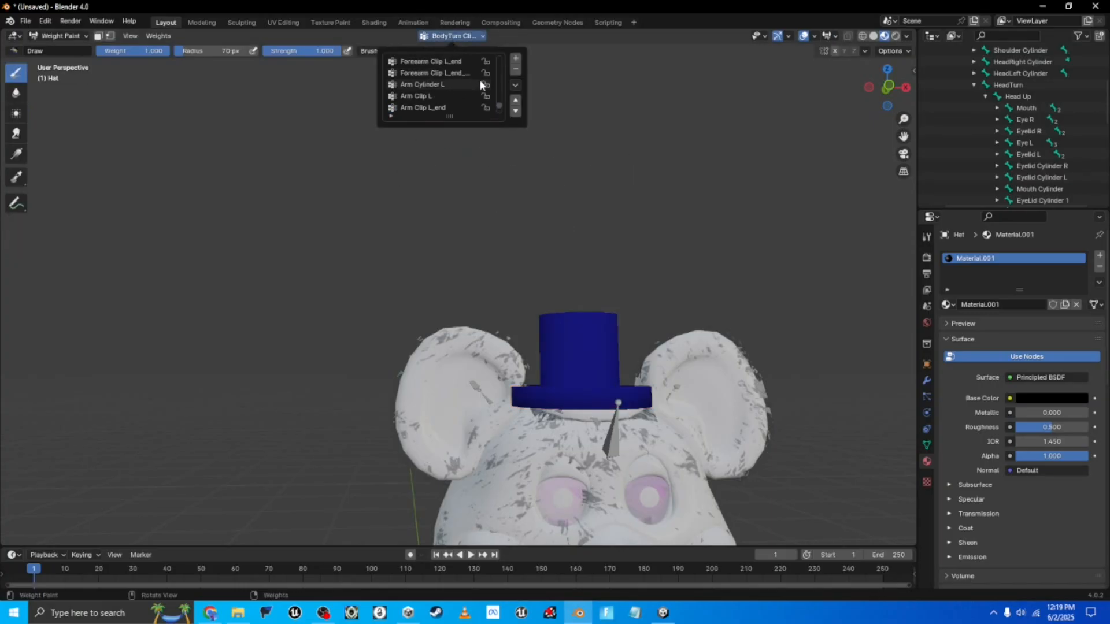
pyautogui.scroll(-5, 471, 91)
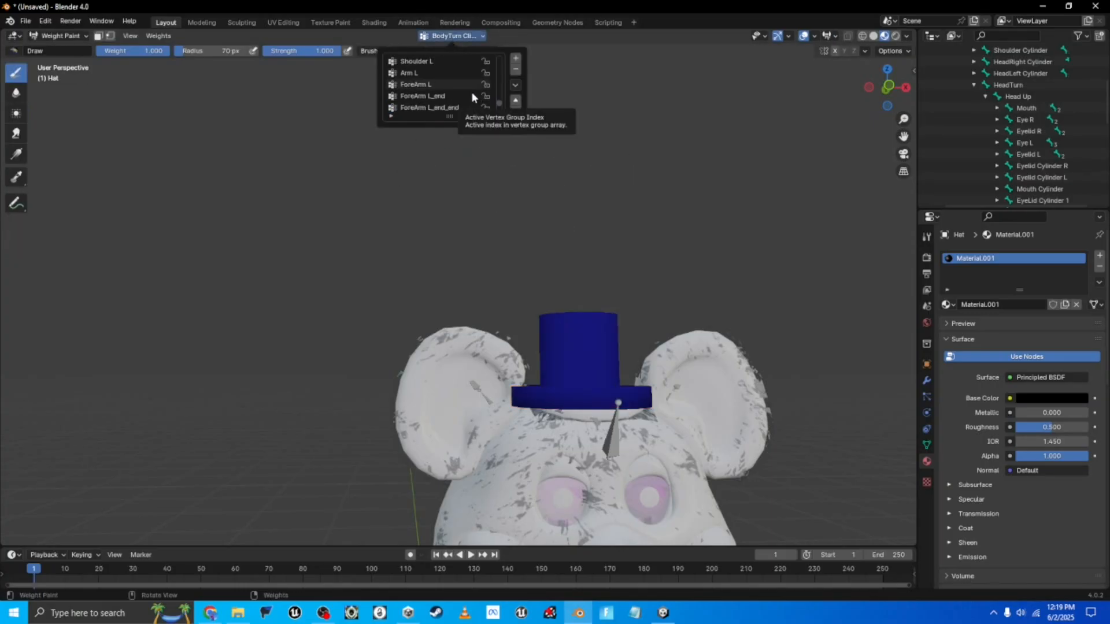
pyautogui.hotkey('ctrl', 'Tab')
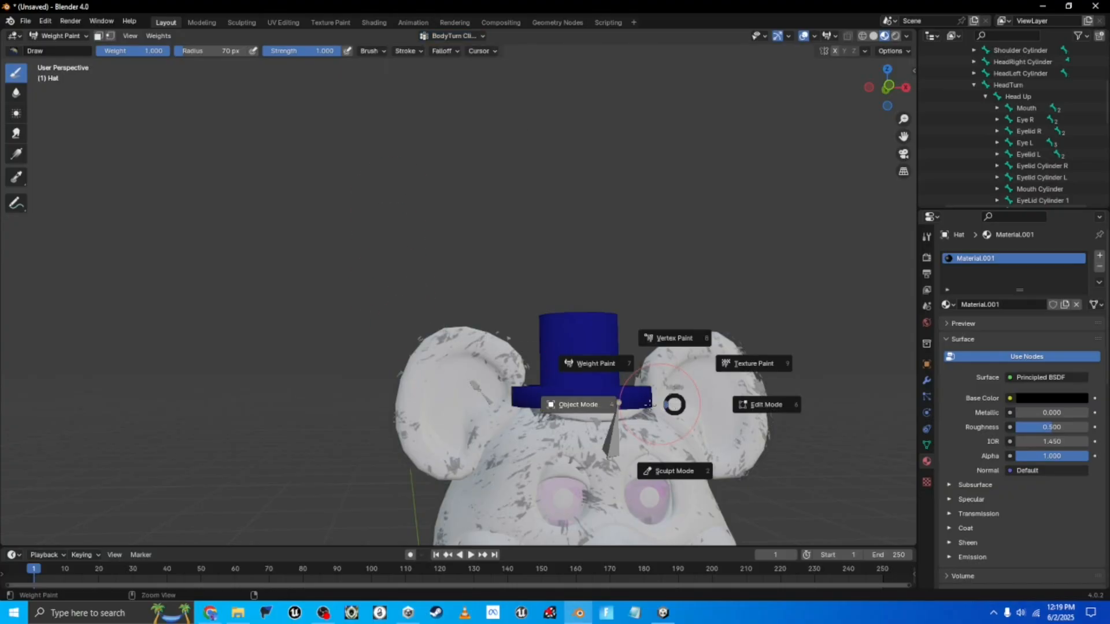
pyautogui.click(575, 401)
# - Put the armature into Edit Mode with wireframe shading and select the joint at the tip of the Head Up bone
pyautogui.scroll(6, 989, 71)
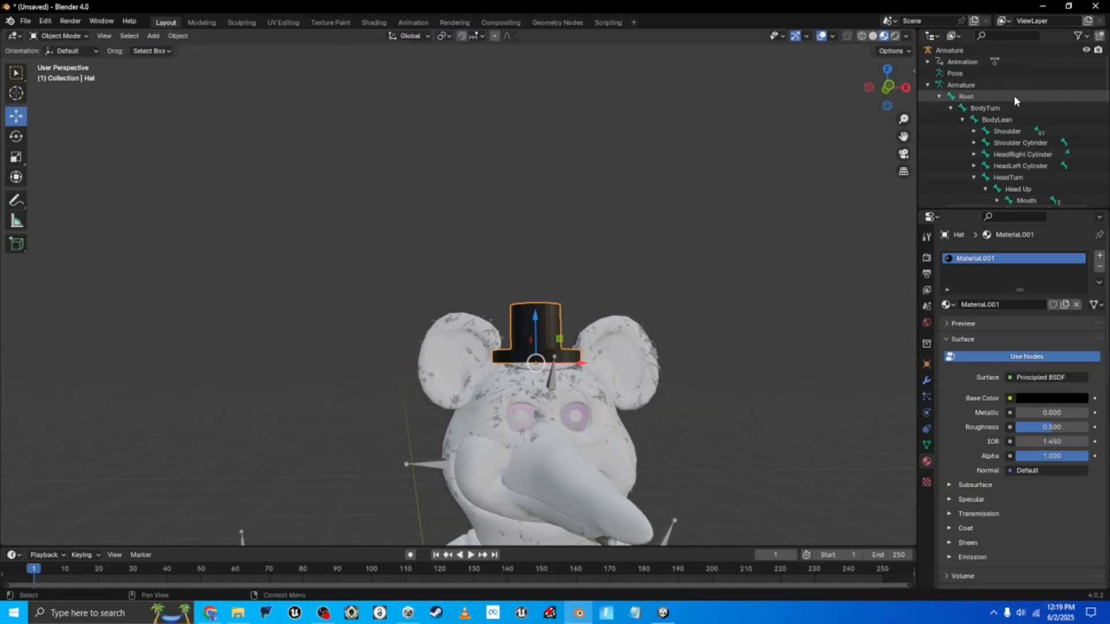
pyautogui.click(989, 86)
pyautogui.click(86, 36)
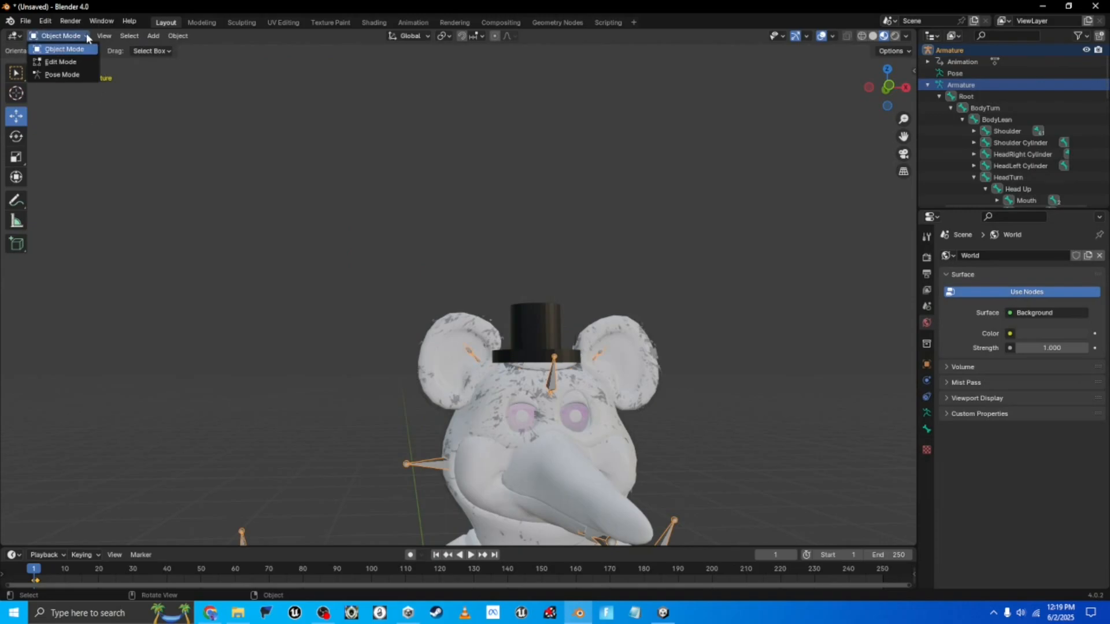
pyautogui.click(63, 60)
pyautogui.moveTo(830, 83); pyautogui.dragTo(679, 265, button='middle')
pyautogui.moveTo(904, 137); pyautogui.dragTo(871, 38)
pyautogui.scroll(3, 769, 359)
pyautogui.scroll(1, 680, 403)
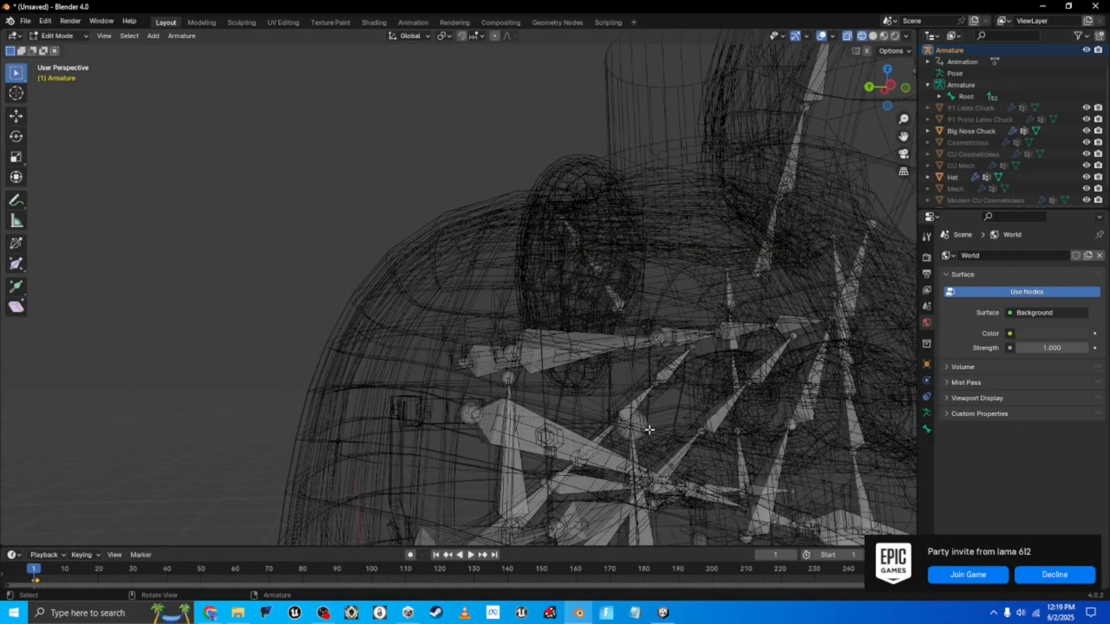
pyautogui.scroll(-2, 635, 411)
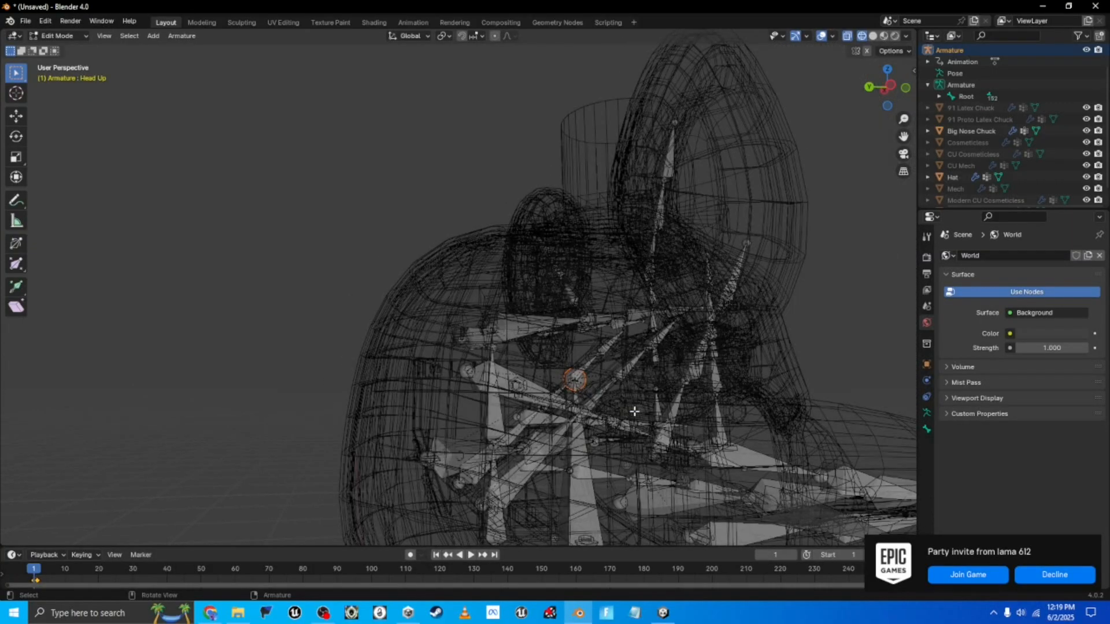
# - Extrude a new bone from the tip of the Head Up bone up to the top of the head
pyautogui.click(16, 116)
pyautogui.scroll(-4, 603, 381)
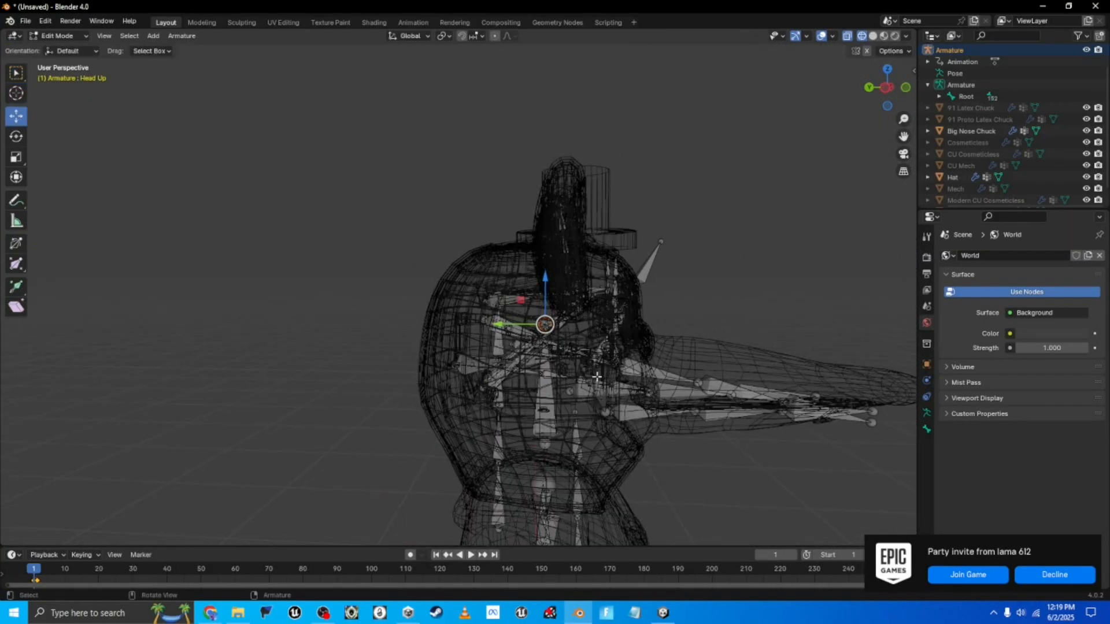
pyautogui.press('e')
pyautogui.moveTo(521, 304); pyautogui.dragTo(560, 227)
pyautogui.moveTo(636, 255); pyautogui.dragTo(393, 272, button='middle')
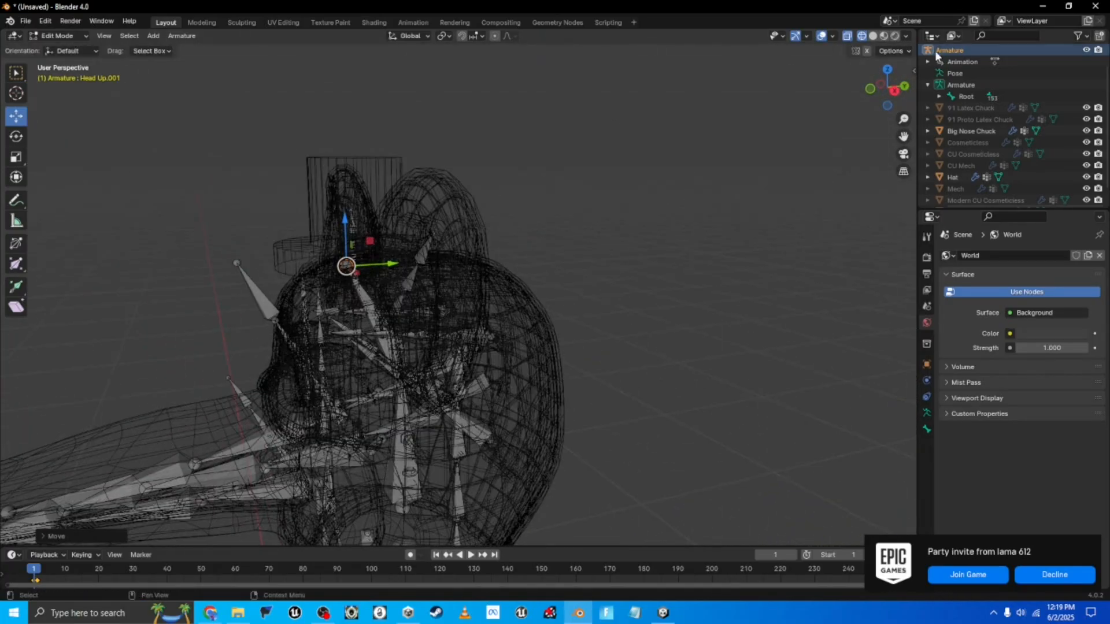
# - From the right view, align the new bone's tip beneath the hat and extrude a second bone up to the hat's top
pyautogui.click(899, 89)
pyautogui.scroll(4, 289, 312)
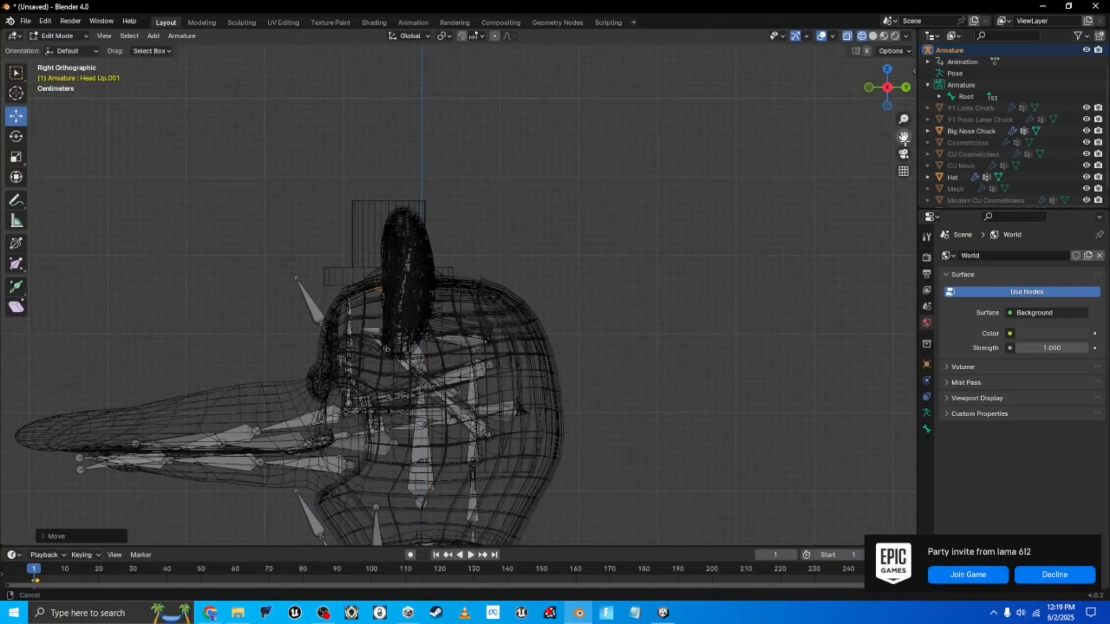
pyautogui.moveTo(344, 284); pyautogui.dragTo(371, 284)
pyautogui.moveTo(324, 252); pyautogui.dragTo(324, 81)
pyautogui.moveTo(323, 82); pyautogui.dragTo(531, 227, button='middle')
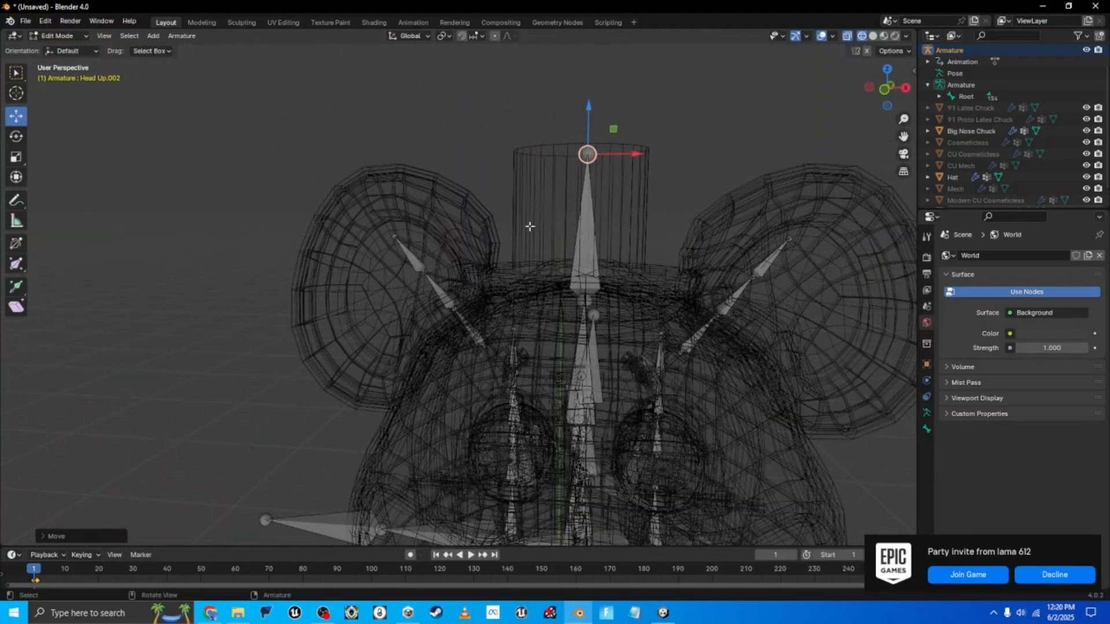
# - Select the bone inside the hat and expand the armature hierarchy down to the child bones of Head Up
pyautogui.click(586, 230)
pyautogui.click(940, 96)
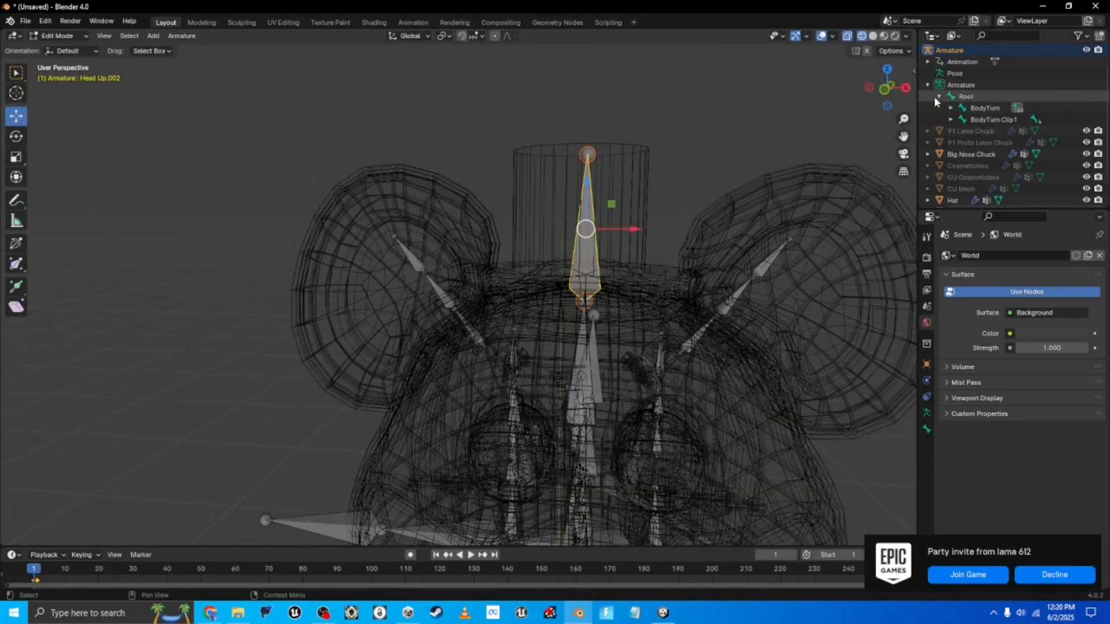
pyautogui.click(951, 109)
pyautogui.click(962, 119)
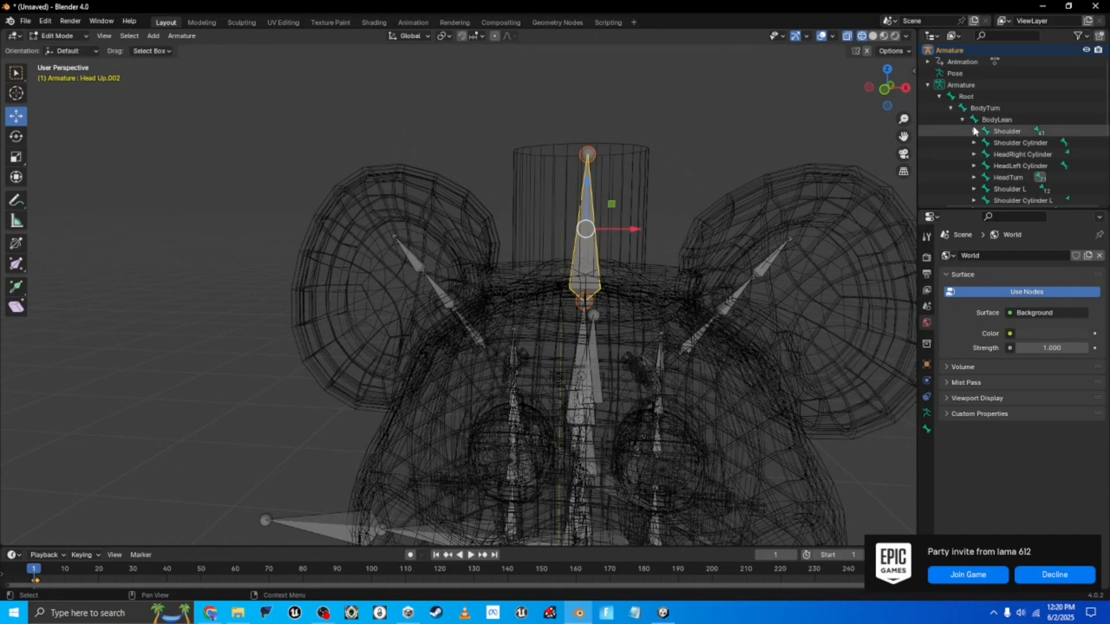
pyautogui.scroll(-4, 968, 107)
pyautogui.click(974, 61)
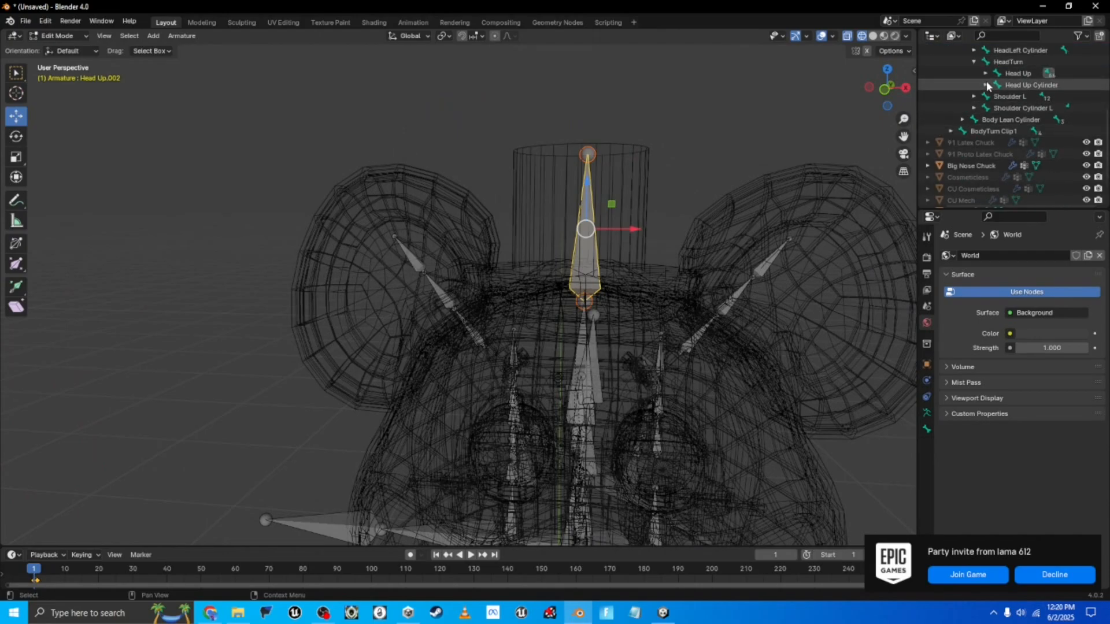
pyautogui.click(986, 73)
pyautogui.scroll(-10, 995, 110)
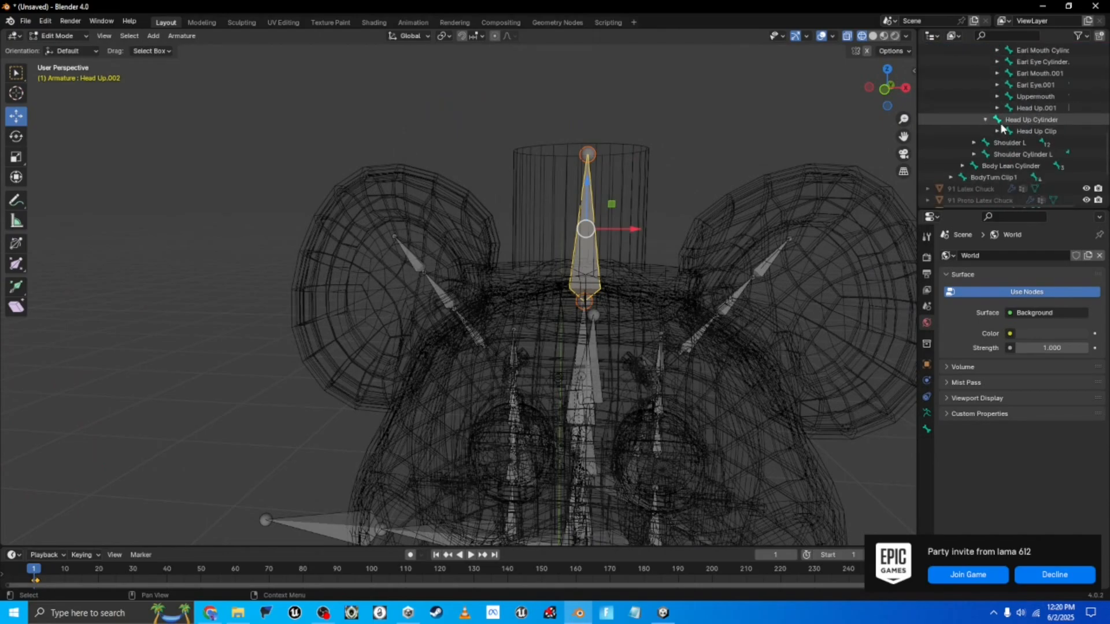
# - Rename the child bone of Head Up.001 as Hat Jiggle
pyautogui.moveTo(1029, 205); pyautogui.dragTo(1068, 205)
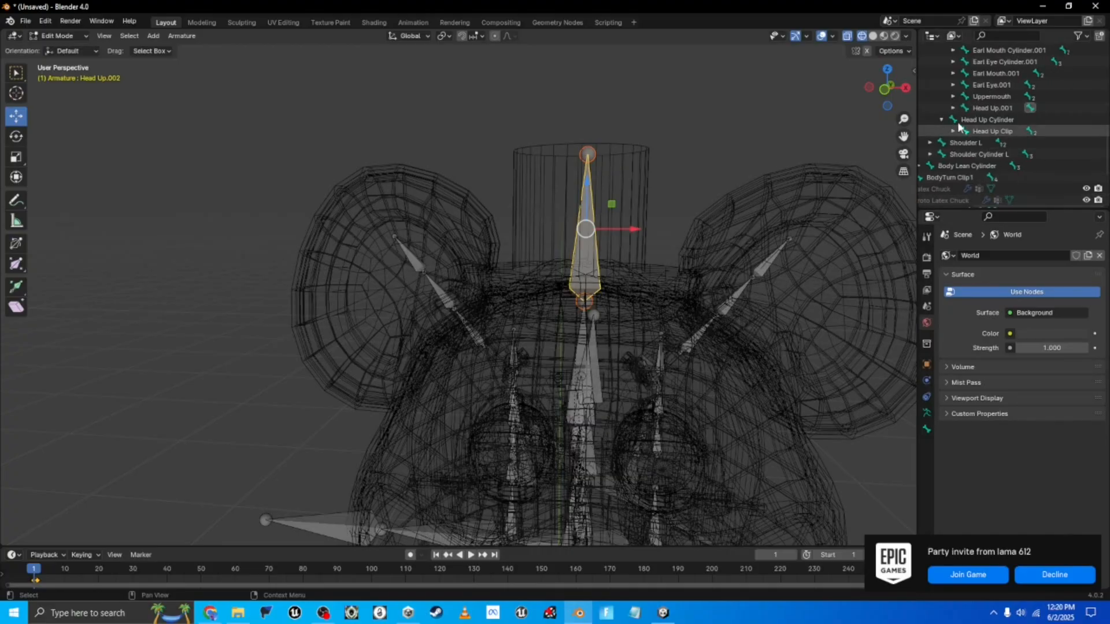
pyautogui.click(952, 113)
pyautogui.doubleClick(996, 118)
pyautogui.write('Hat')
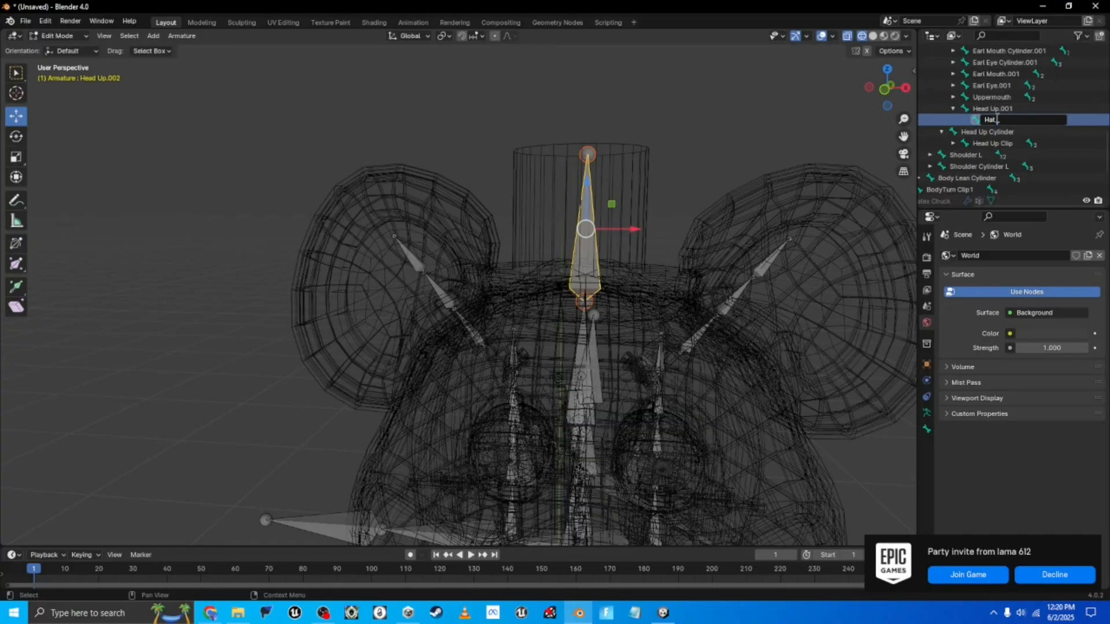
pyautogui.write(' Jiggle')
pyautogui.press('Return')
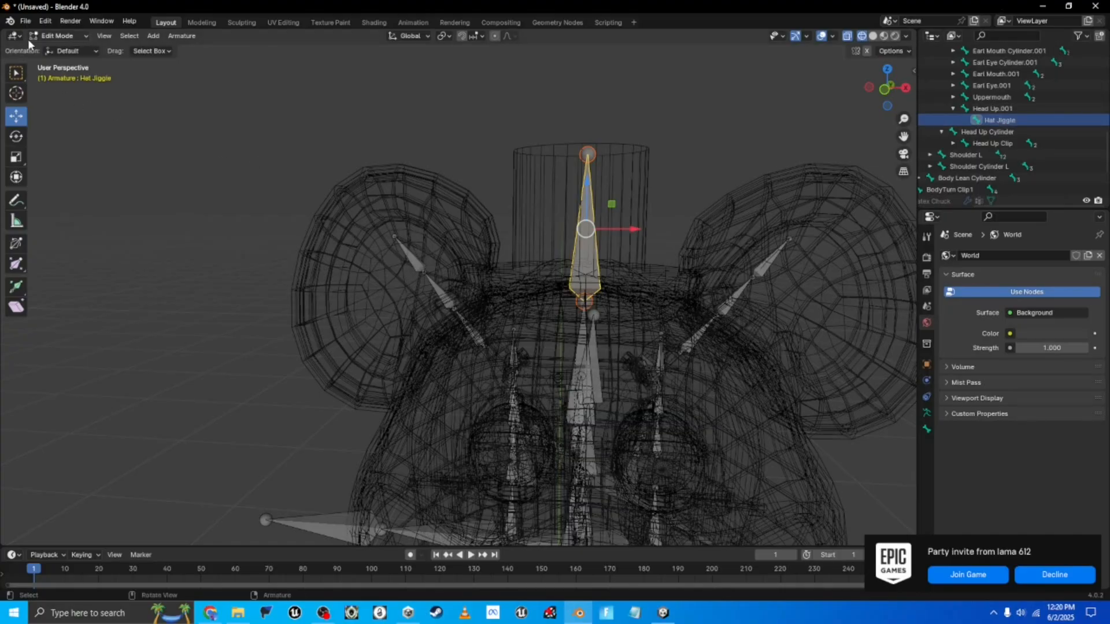
# - Return to Object Mode, select the hat and remove its Armature modifier
pyautogui.click(57, 36)
pyautogui.click(58, 48)
pyautogui.click(640, 241)
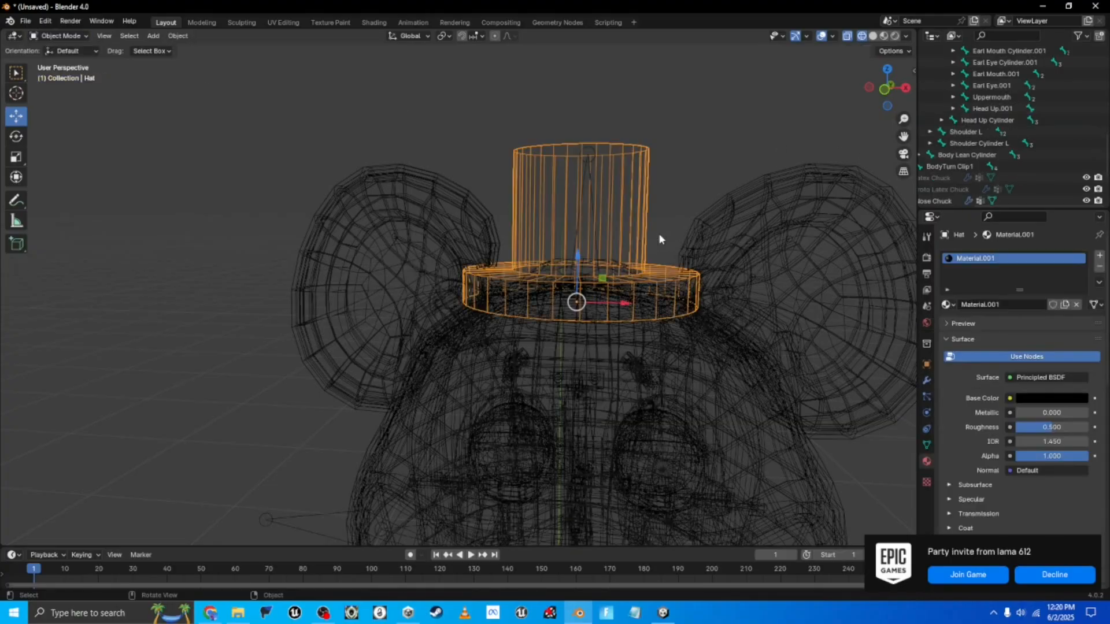
pyautogui.click(927, 364)
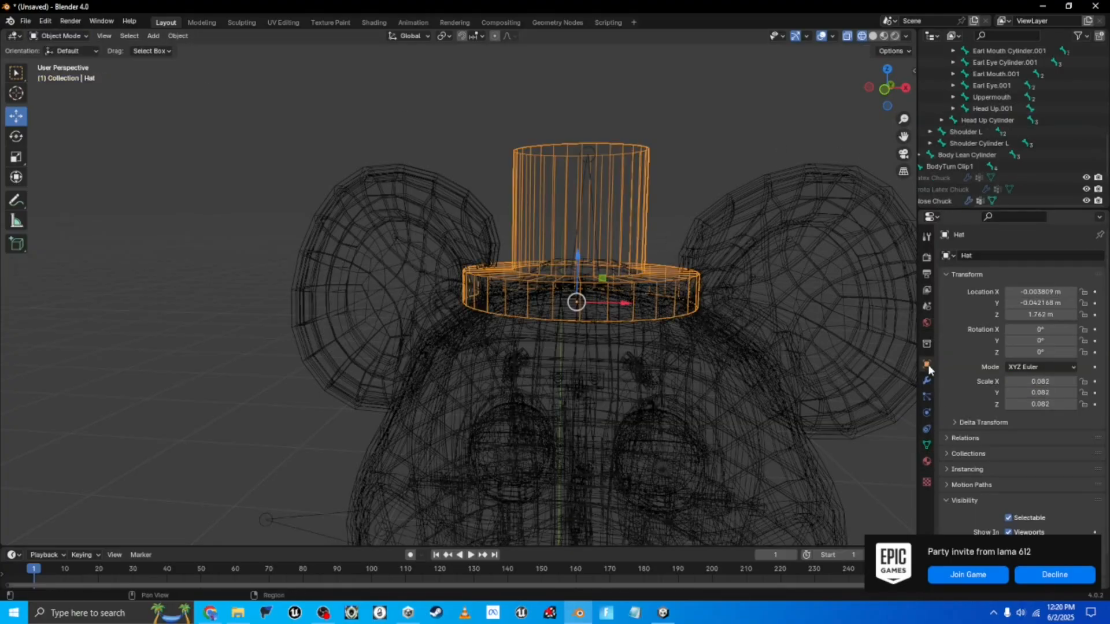
pyautogui.click(927, 381)
pyautogui.click(1083, 275)
# - Add the armature to the hat selection and clear the hat's parent
pyautogui.scroll(8, 1069, 173)
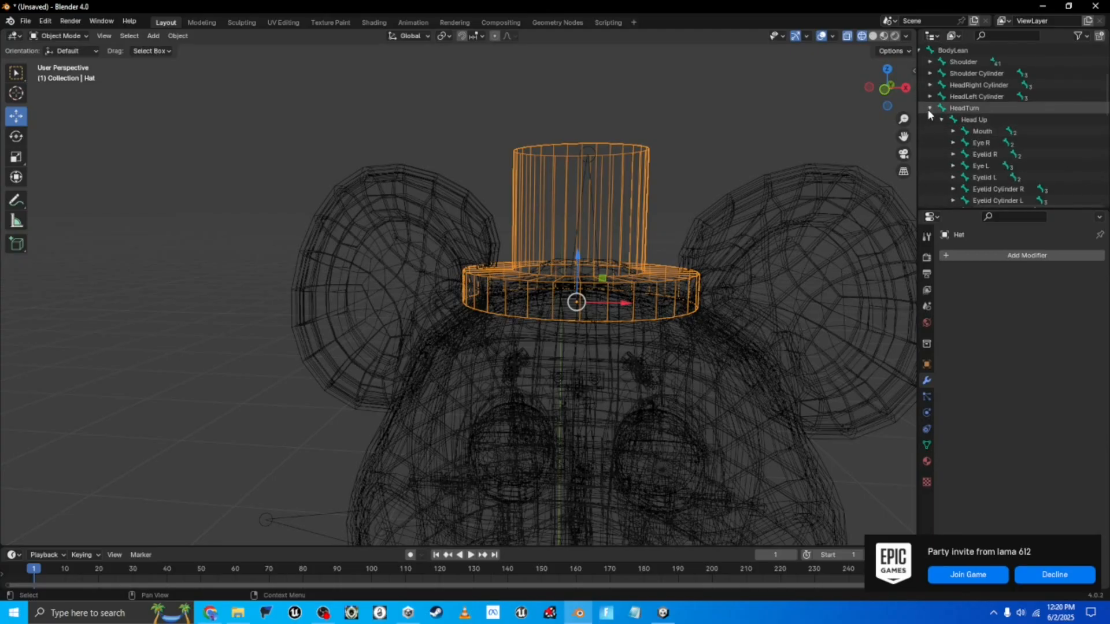
pyautogui.click(930, 108)
pyautogui.scroll(4, 994, 127)
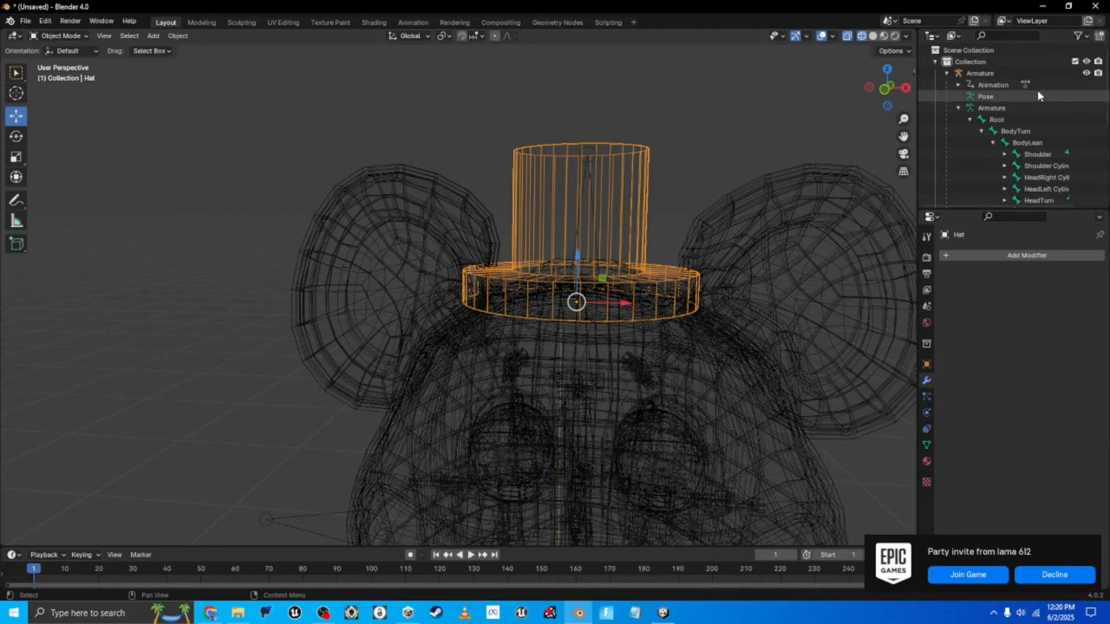
pyautogui.click(1014, 73)
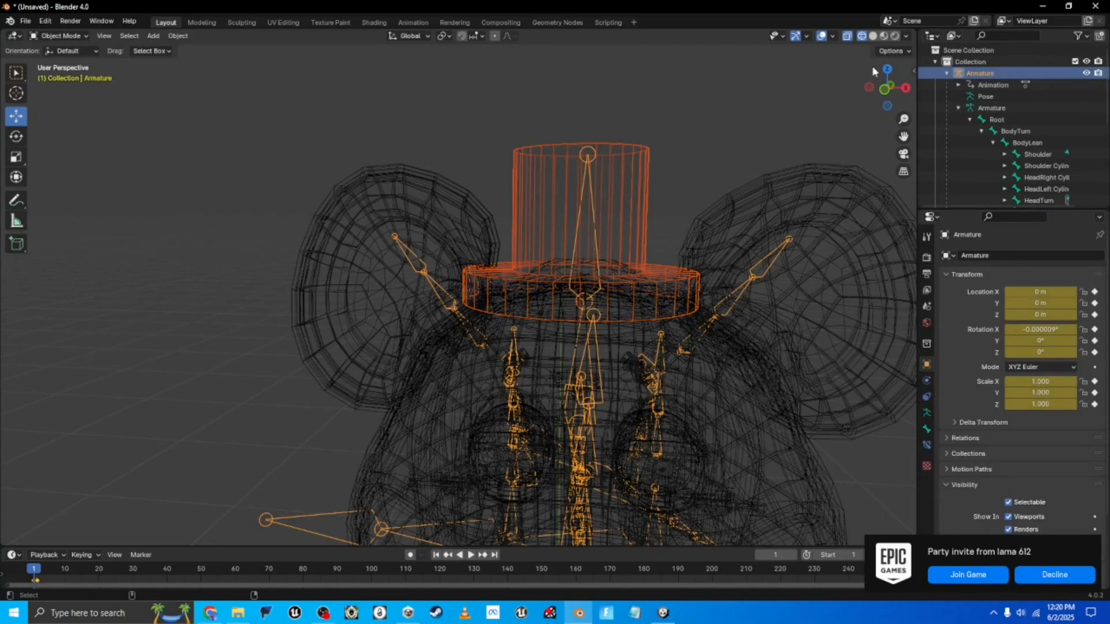
pyautogui.click(178, 36)
pyautogui.moveTo(309, 239)
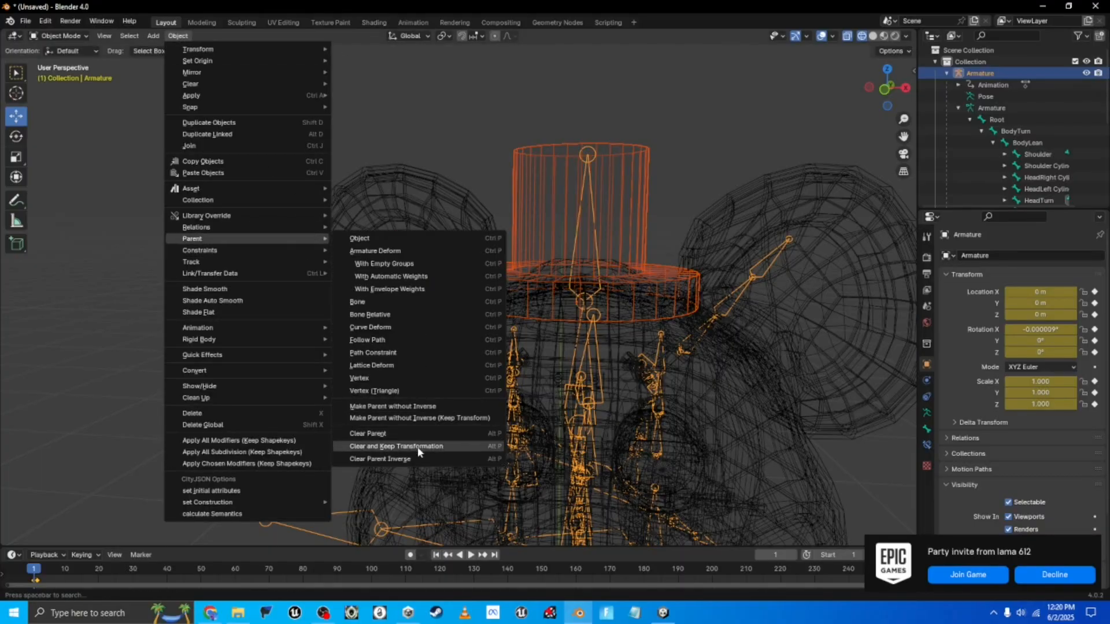
pyautogui.click(371, 434)
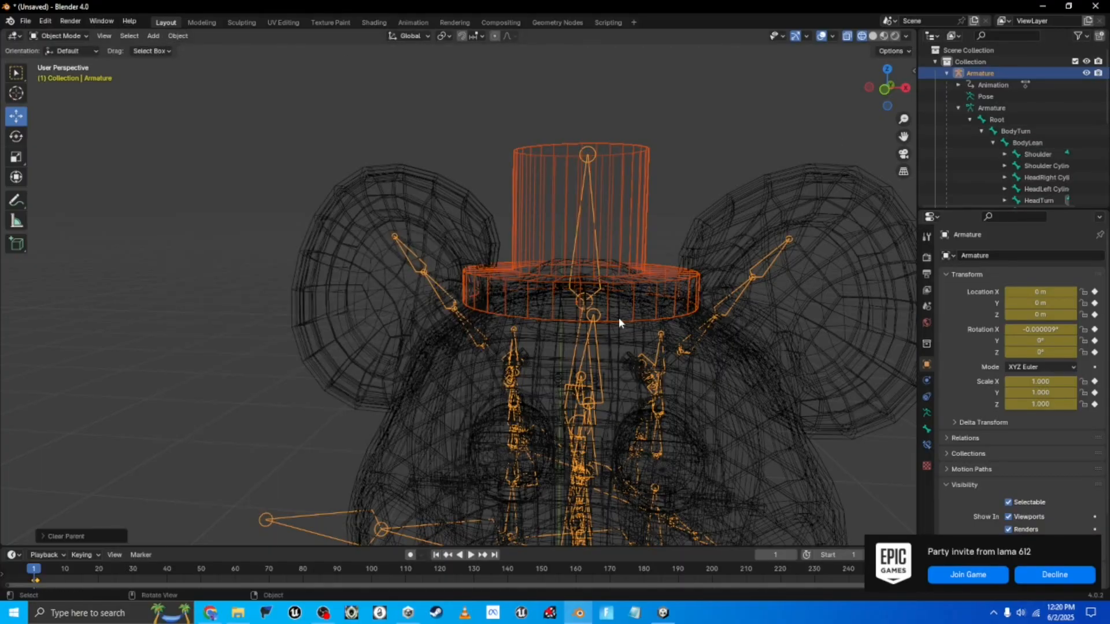
# - Parent the hat to the armature again with an Armature Deform option that creates vertex groups for the bones
pyautogui.click(615, 227)
pyautogui.keyDown('ctrl'); pyautogui.click(1006, 70); pyautogui.keyUp('ctrl')
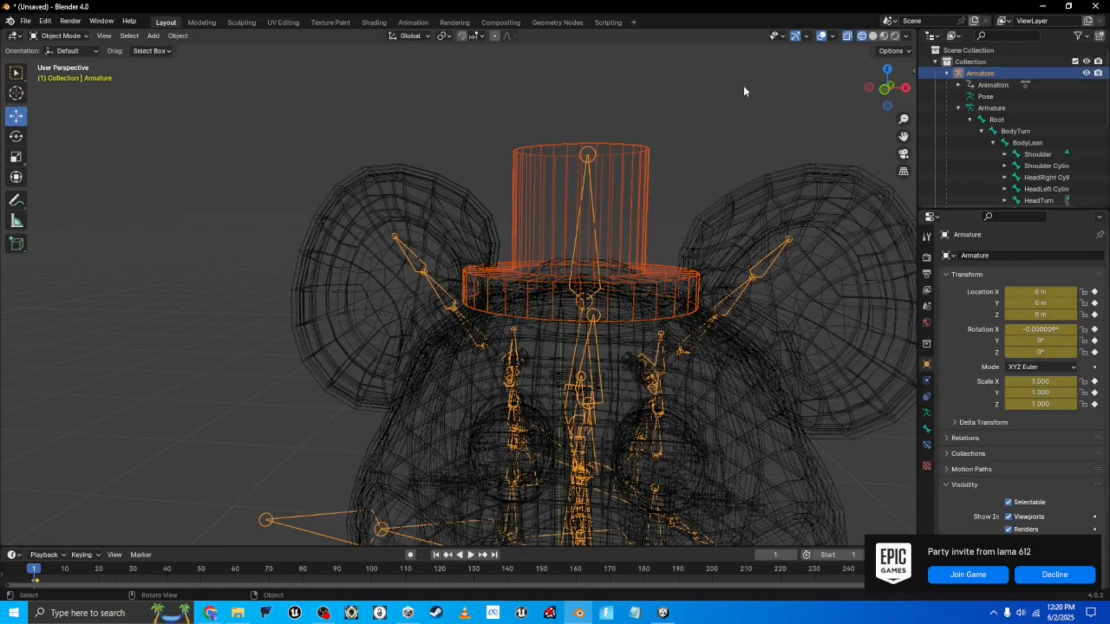
pyautogui.click(177, 35)
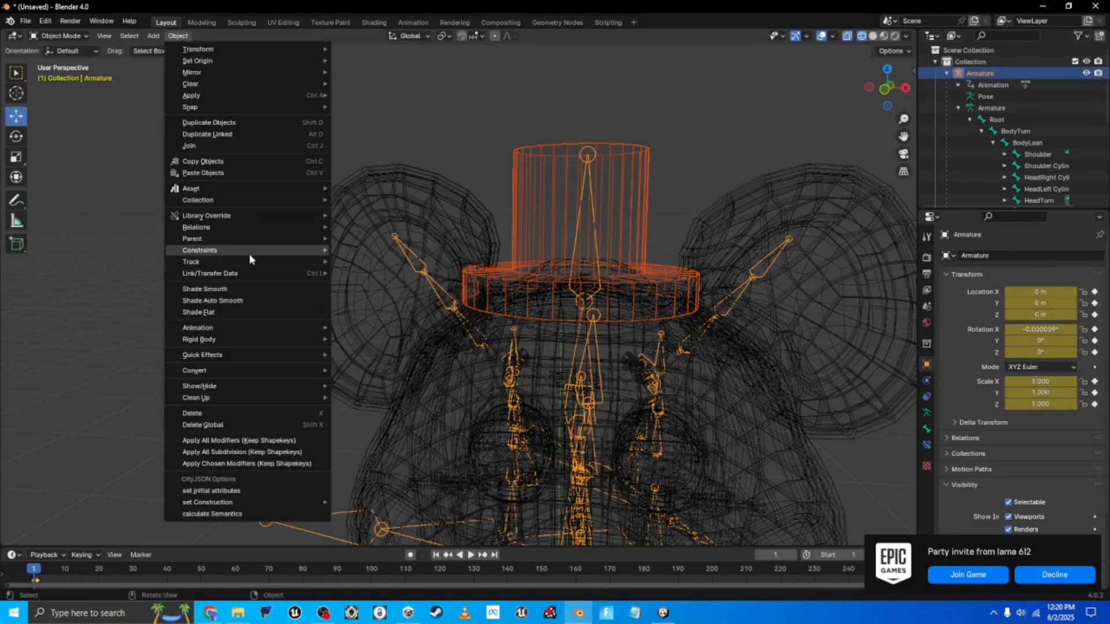
pyautogui.moveTo(249, 241)
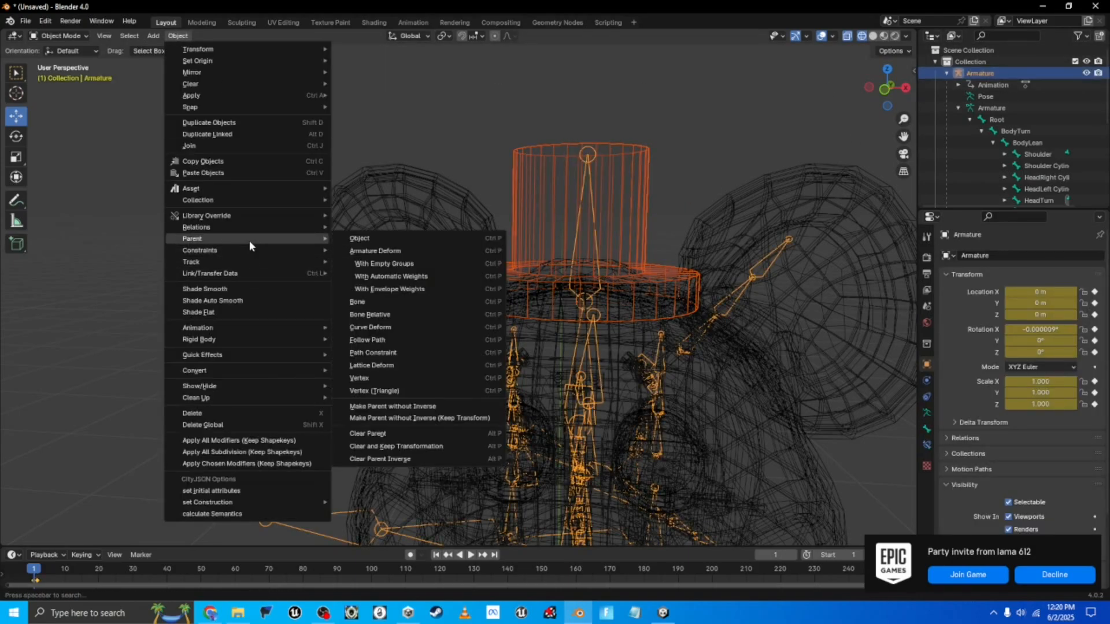
pyautogui.click(390, 276)
# - Switch the hat to Weight Paint mode with Hat Jiggle as the active vertex group
pyautogui.hotkey('ctrl', 'Tab')
pyautogui.click(532, 180)
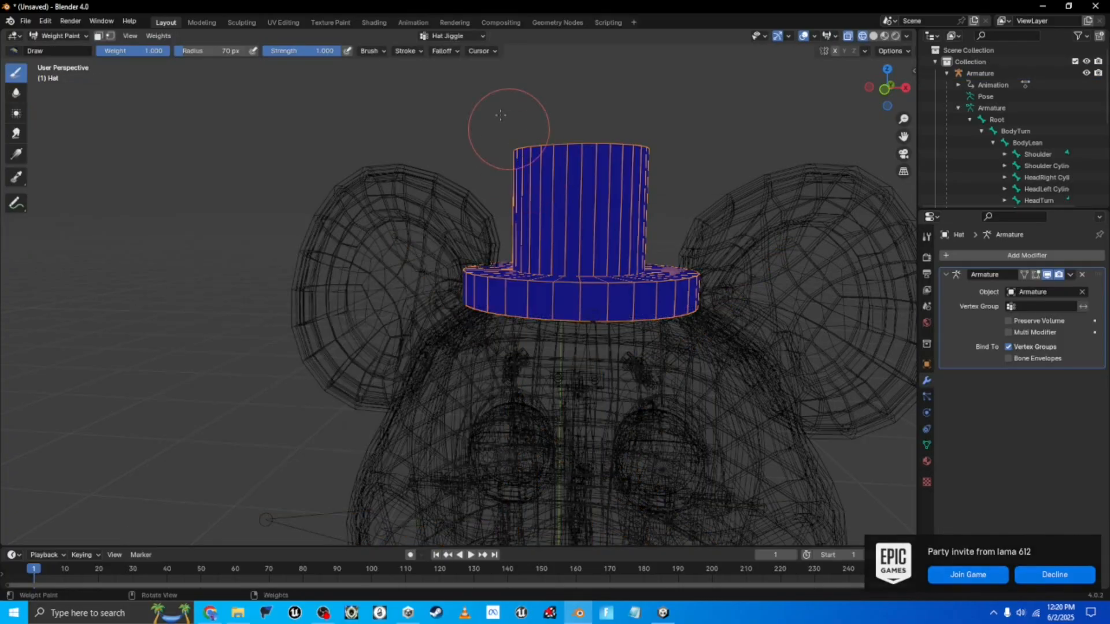
pyautogui.click(449, 36)
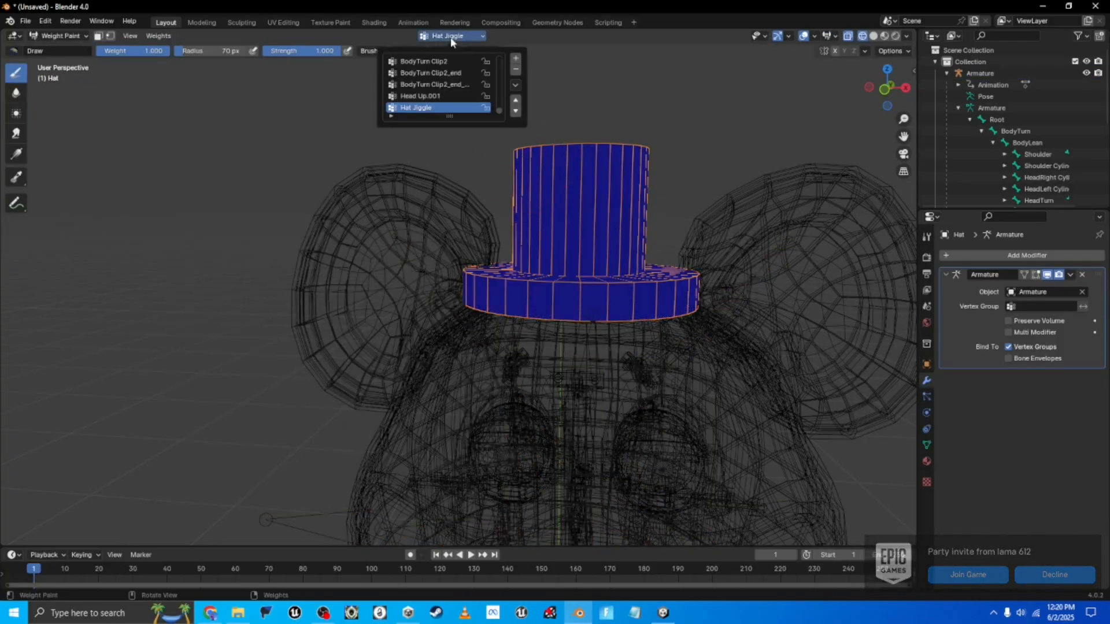
pyautogui.click(426, 109)
# - Set the brush radius to 500 px and paint the whole hat from all sides with weight 1.000
pyautogui.moveTo(232, 52); pyautogui.dragTo(251, 51)
pyautogui.scroll(-4, 485, 231)
pyautogui.moveTo(492, 232); pyautogui.dragTo(522, 267, button='middle')
pyautogui.moveTo(514, 273); pyautogui.dragTo(620, 269)
pyautogui.moveTo(769, 300)
pyautogui.mouseDown(button='middle')
pyautogui.moveTo(529, 360)
pyautogui.moveTo(529, 375)
pyautogui.mouseUp(button='middle')
pyautogui.moveTo(240, 176); pyautogui.dragTo(252, 358)
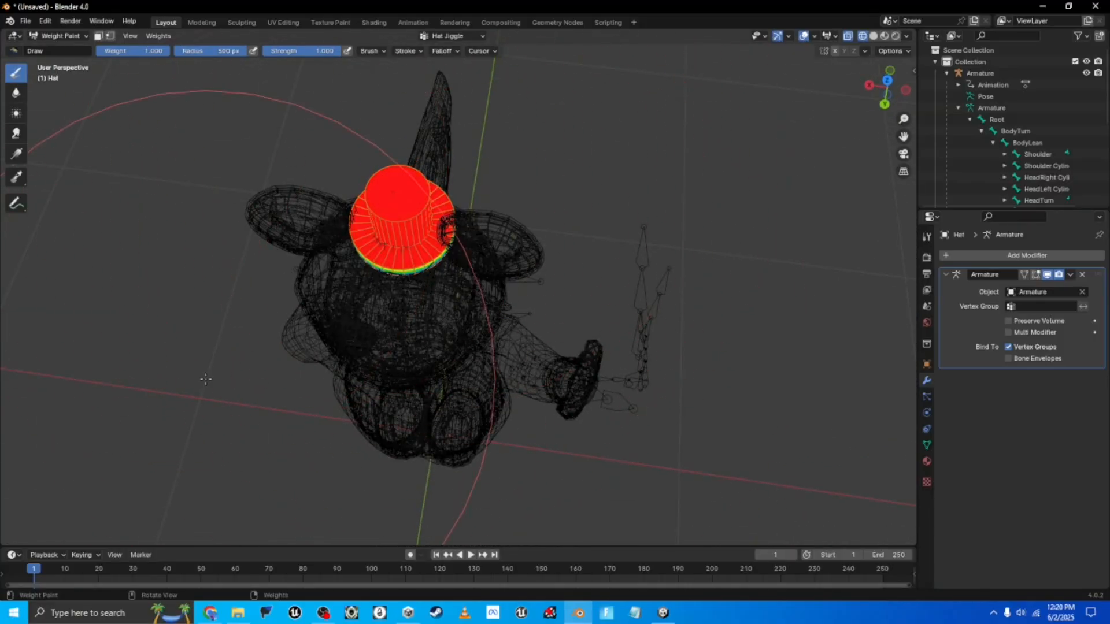
pyautogui.moveTo(508, 353); pyautogui.dragTo(503, 138, button='middle')
pyautogui.moveTo(192, 492); pyautogui.dragTo(108, 388)
pyautogui.moveTo(304, 399)
pyautogui.mouseDown(button='middle')
pyautogui.moveTo(197, 439)
pyautogui.moveTo(317, 479)
pyautogui.mouseUp(button='middle')
# - Return the hat to Object Mode and switch the viewport to Solid shading
pyautogui.hotkey('ctrl', 'Tab')
pyautogui.click(491, 302)
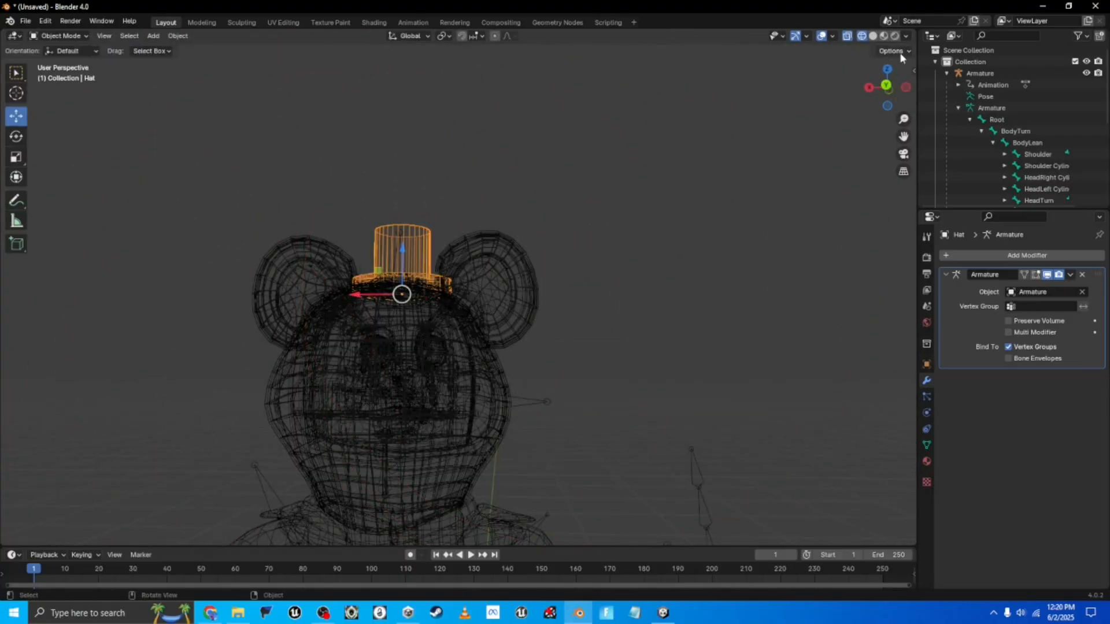
pyautogui.click(834, 36)
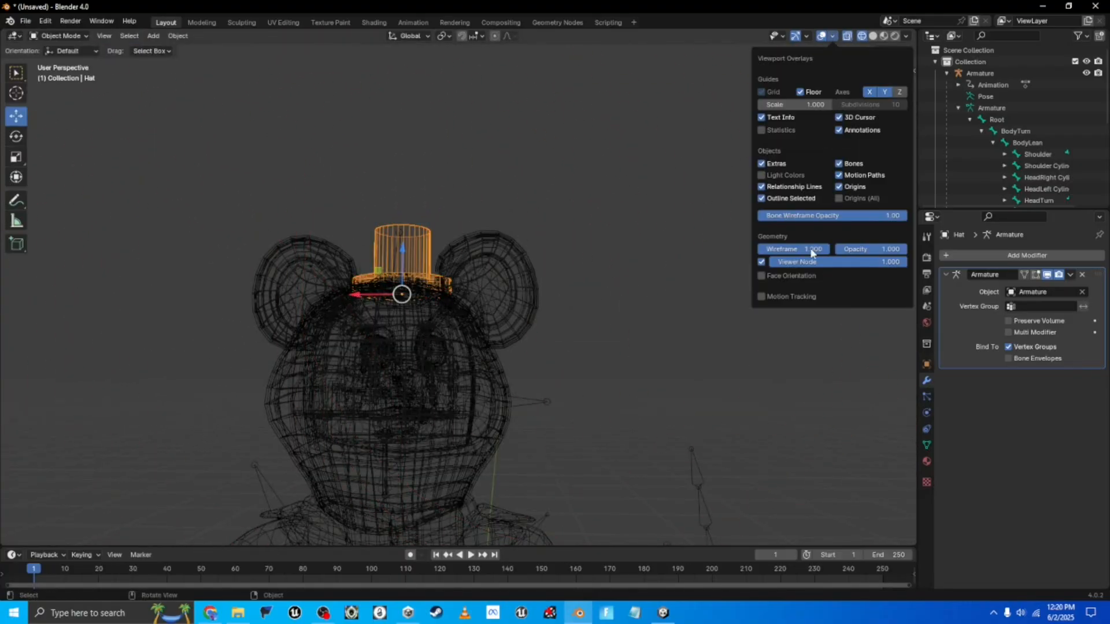
pyautogui.click(874, 37)
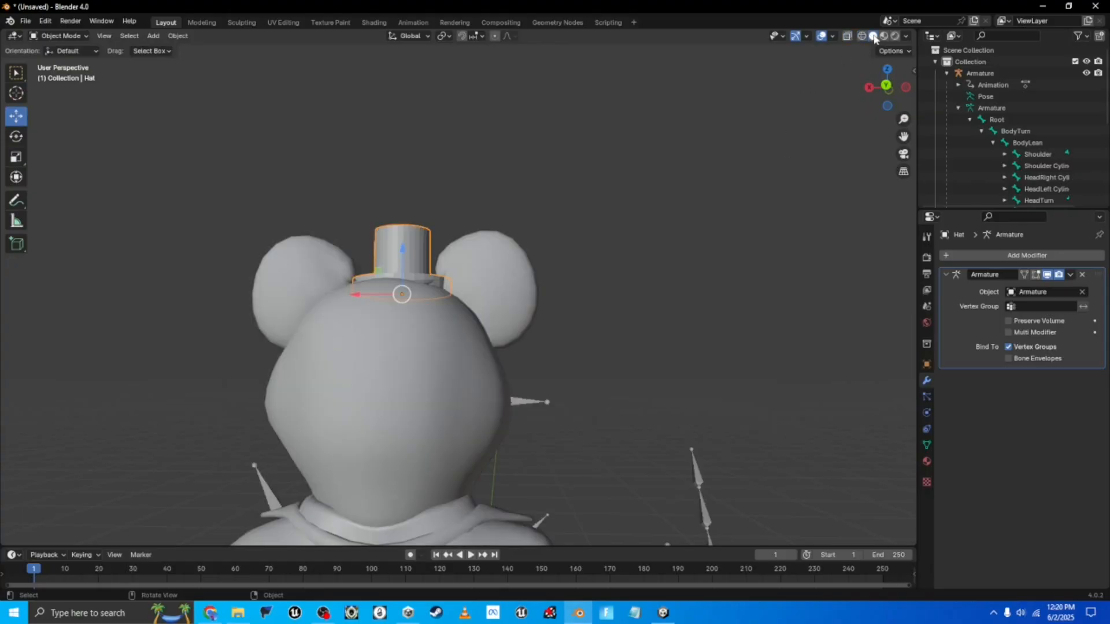
# - Turn on the Face Orientation overlay and check the normals of the hat and head from several sides
pyautogui.click(833, 36)
pyautogui.click(810, 258)
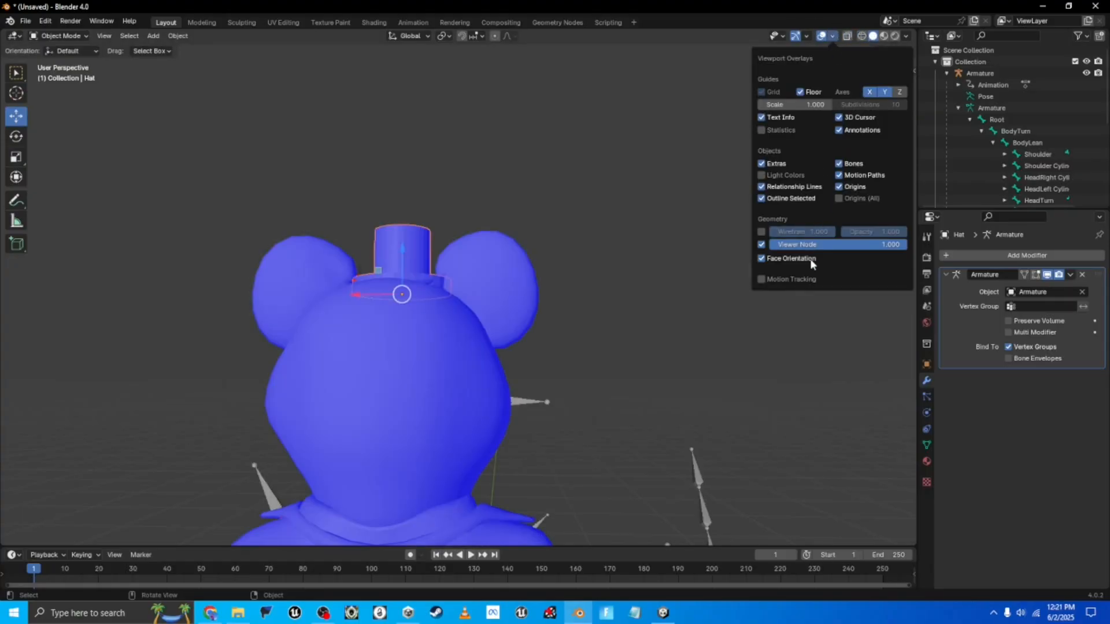
pyautogui.moveTo(529, 280); pyautogui.dragTo(345, 379, button='middle')
pyautogui.moveTo(472, 308); pyautogui.dragTo(613, 268, button='middle')
pyautogui.scroll(4, 502, 274)
pyautogui.moveTo(502, 274); pyautogui.dragTo(479, 252, button='middle')
pyautogui.moveTo(222, 256); pyautogui.dragTo(226, 255)
pyautogui.moveTo(225, 255); pyautogui.dragTo(284, 288, button='middle')
pyautogui.moveTo(297, 367); pyautogui.dragTo(461, 391, button='middle')
pyautogui.moveTo(460, 391); pyautogui.dragTo(471, 391)
pyautogui.moveTo(640, 351); pyautogui.dragTo(529, 238, button='middle')
# - Start saving the Blender file and browse up through the drive folders to the RR Modding Tutorial folder
pyautogui.click(26, 21)
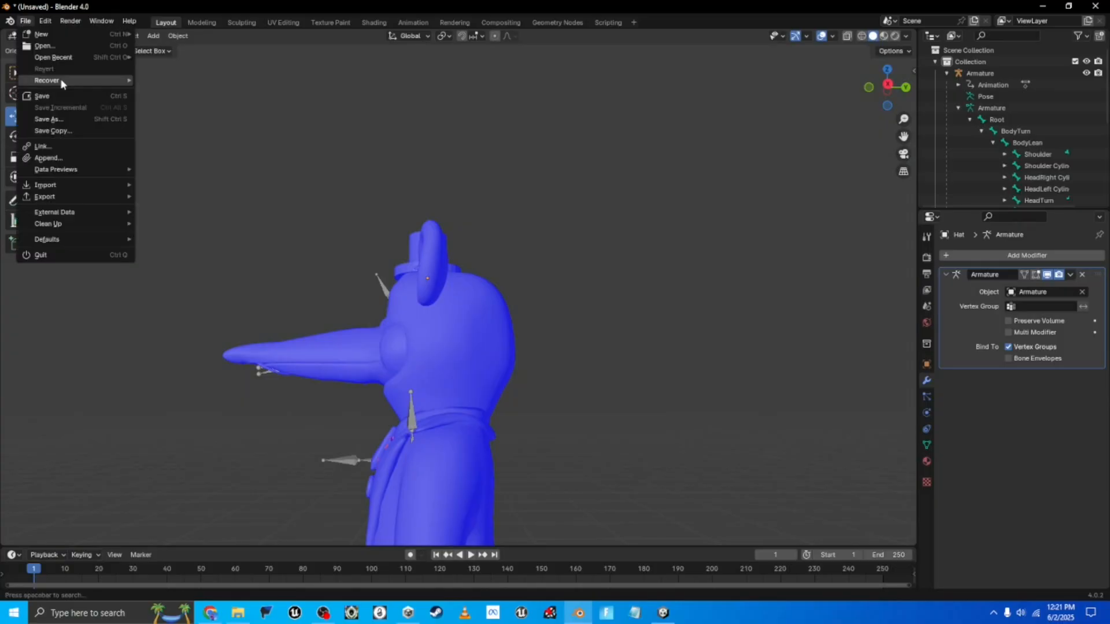
pyautogui.click(40, 97)
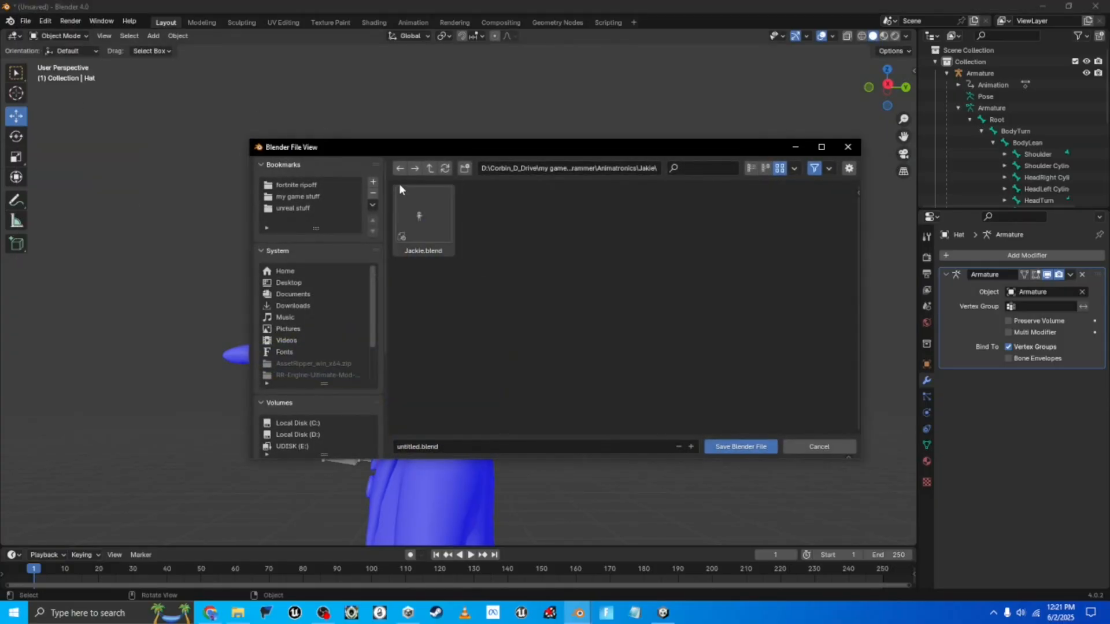
pyautogui.click(431, 169)
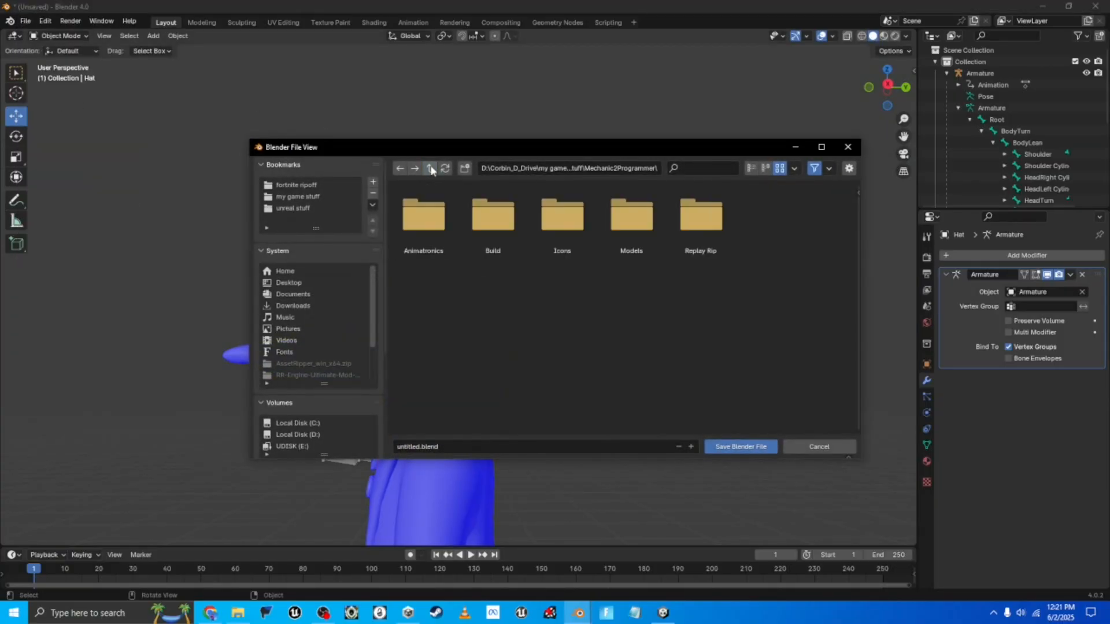
pyautogui.click(431, 168)
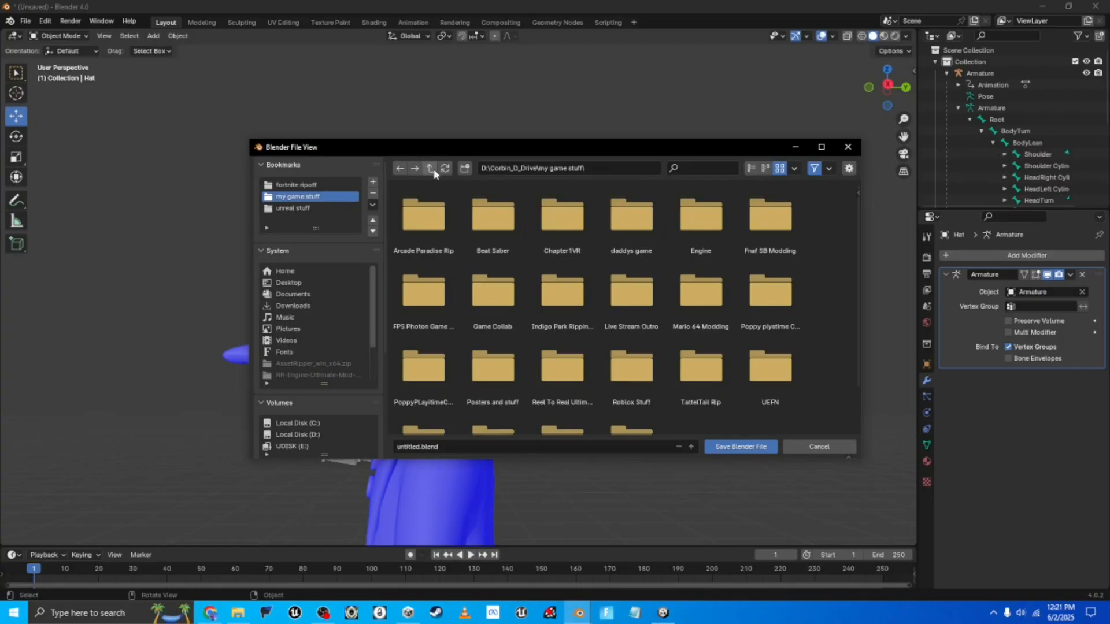
pyautogui.scroll(-2, 611, 358)
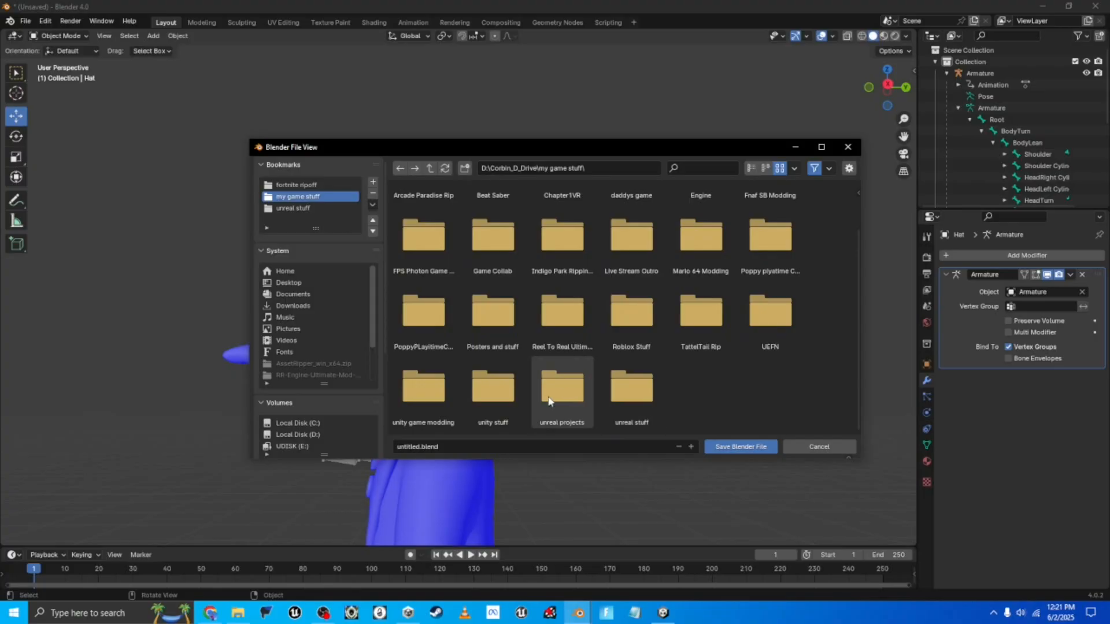
pyautogui.click(430, 168)
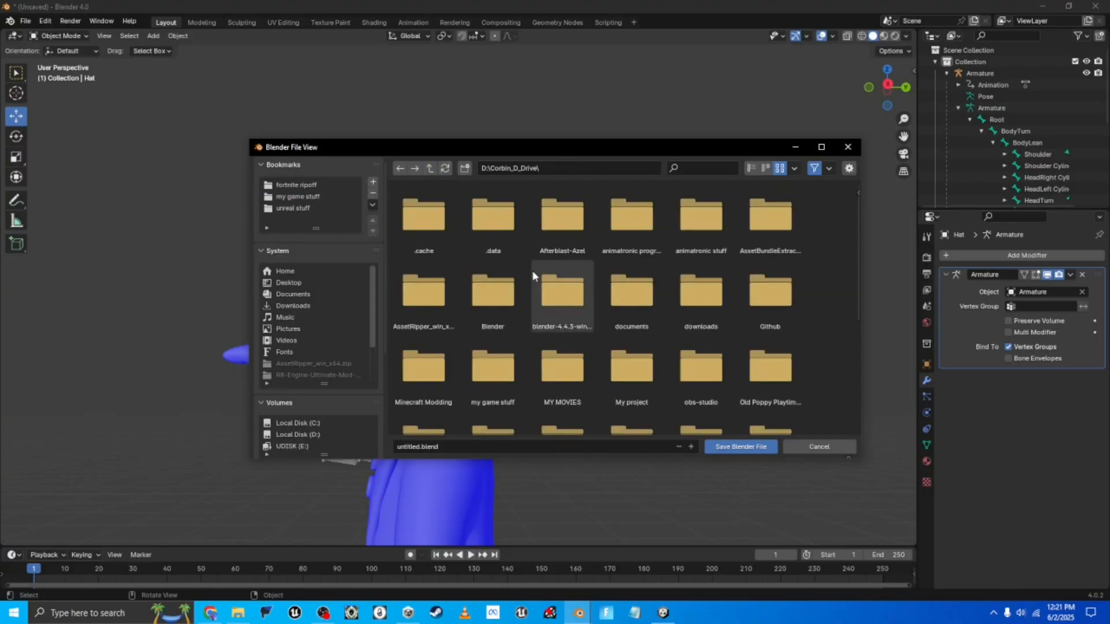
pyautogui.scroll(-3, 657, 305)
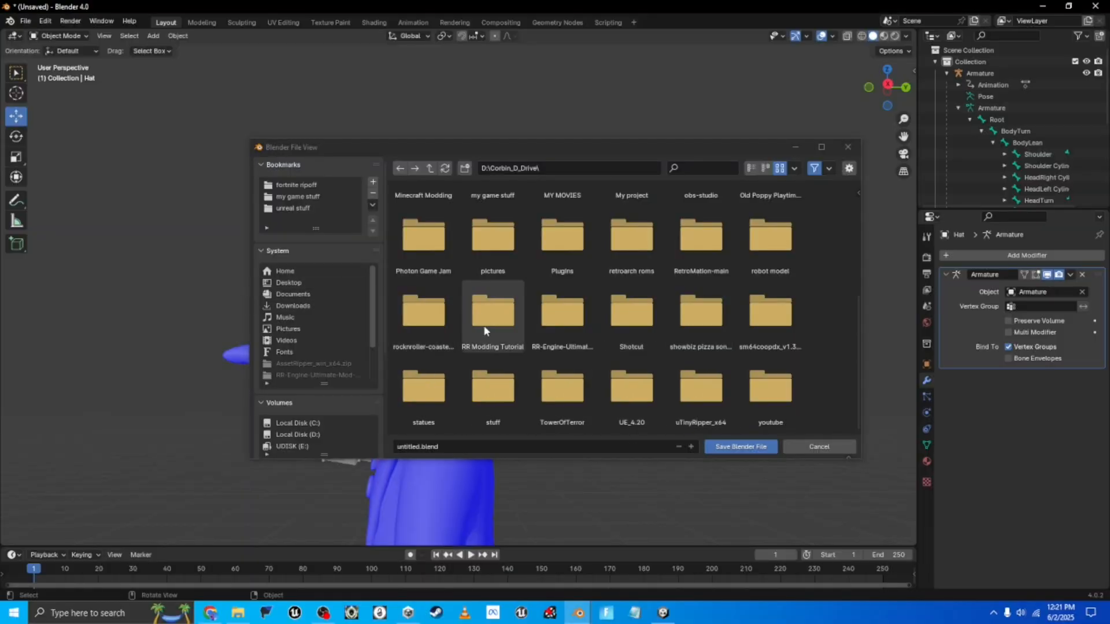
pyautogui.doubleClick(520, 319)
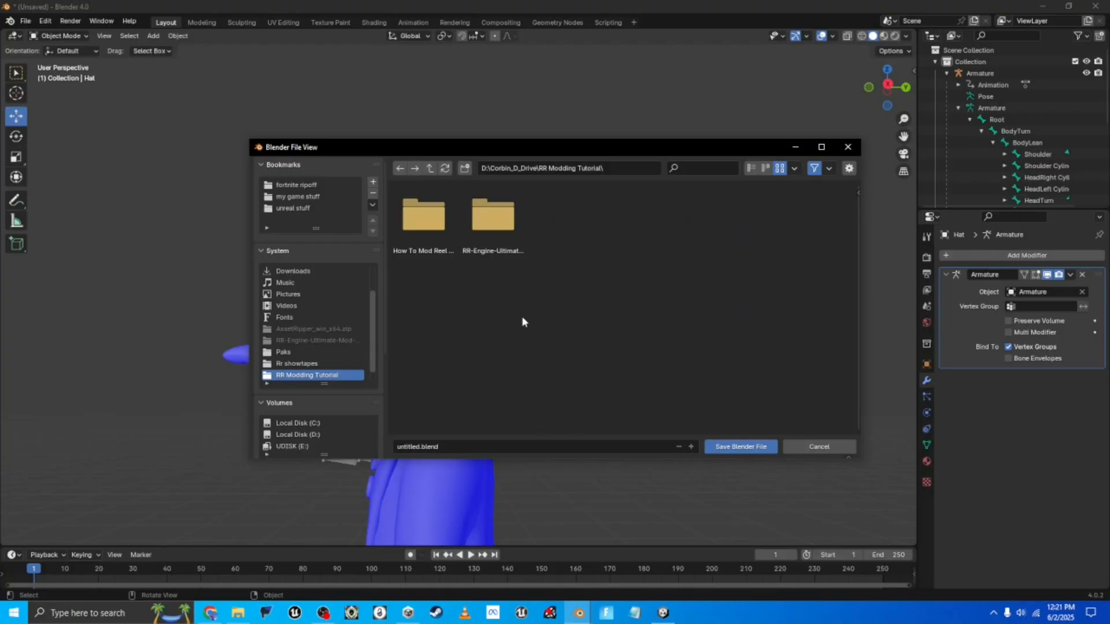
# - Name the file Chuk E.blend, copy the path of its destination folder, and save it there
pyautogui.click(422, 445)
pyautogui.click(605, 169)
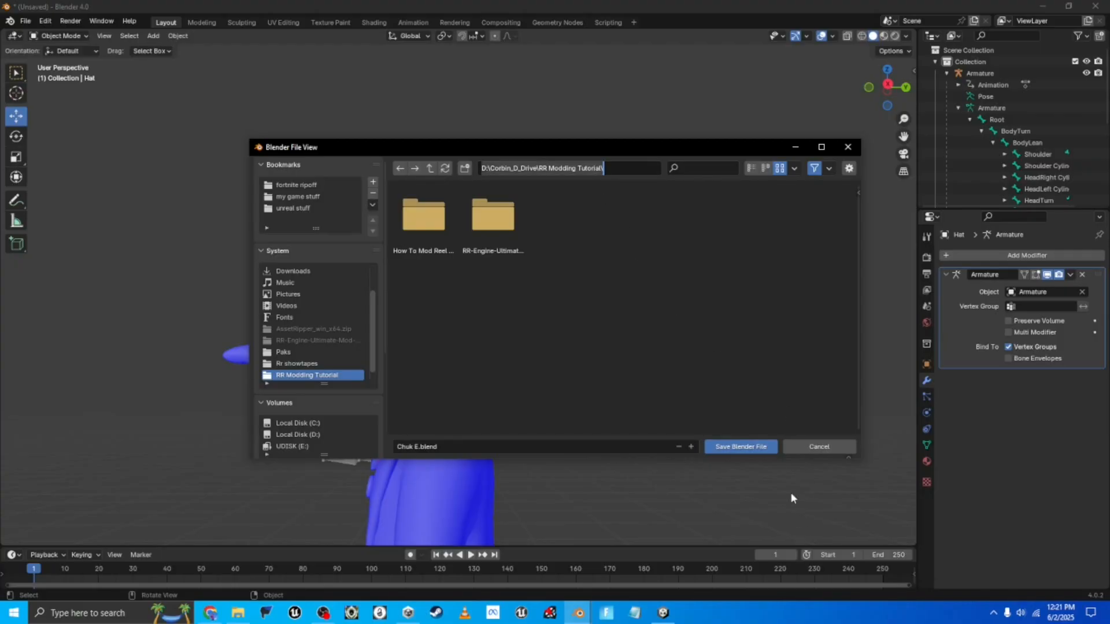
pyautogui.click(765, 449)
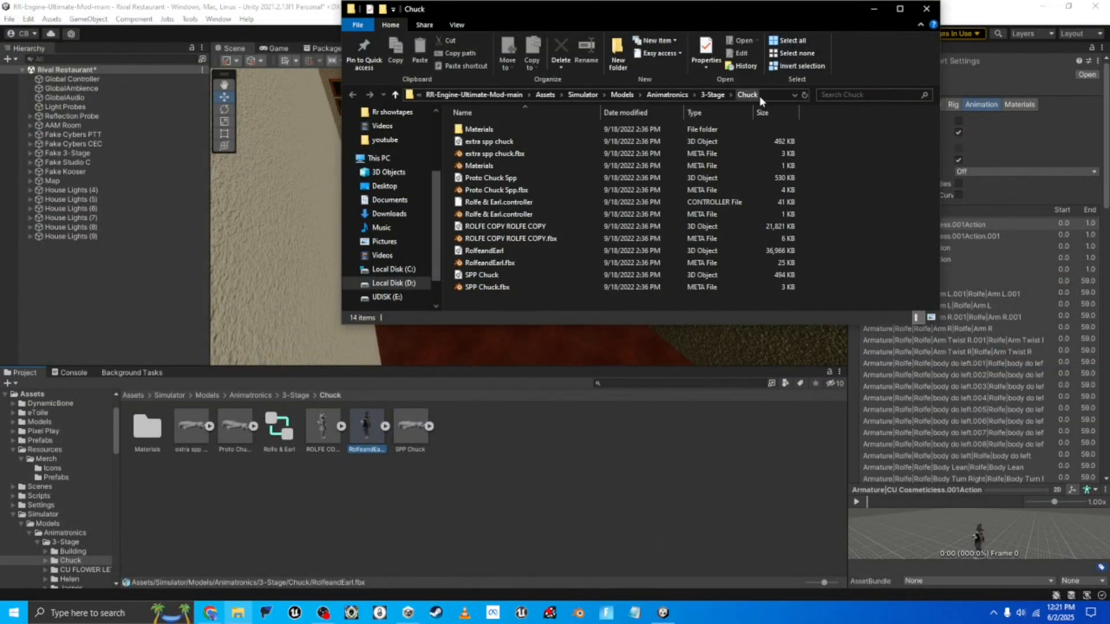
# - In File Explorer, go to the RR Modding Tutorial folder and open the saved Chuk E Blender file
pyautogui.click(758, 95)
pyautogui.write('D:\\Corbin_D_Drive\\RR Modding Tutorial')
pyautogui.press('Return')
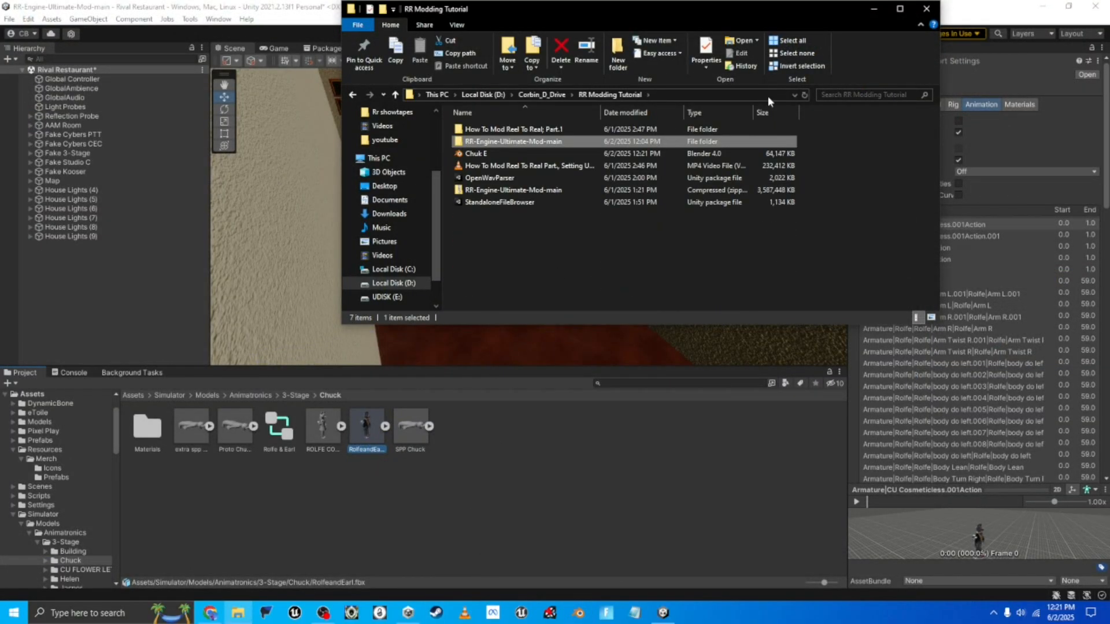
pyautogui.click(473, 153)
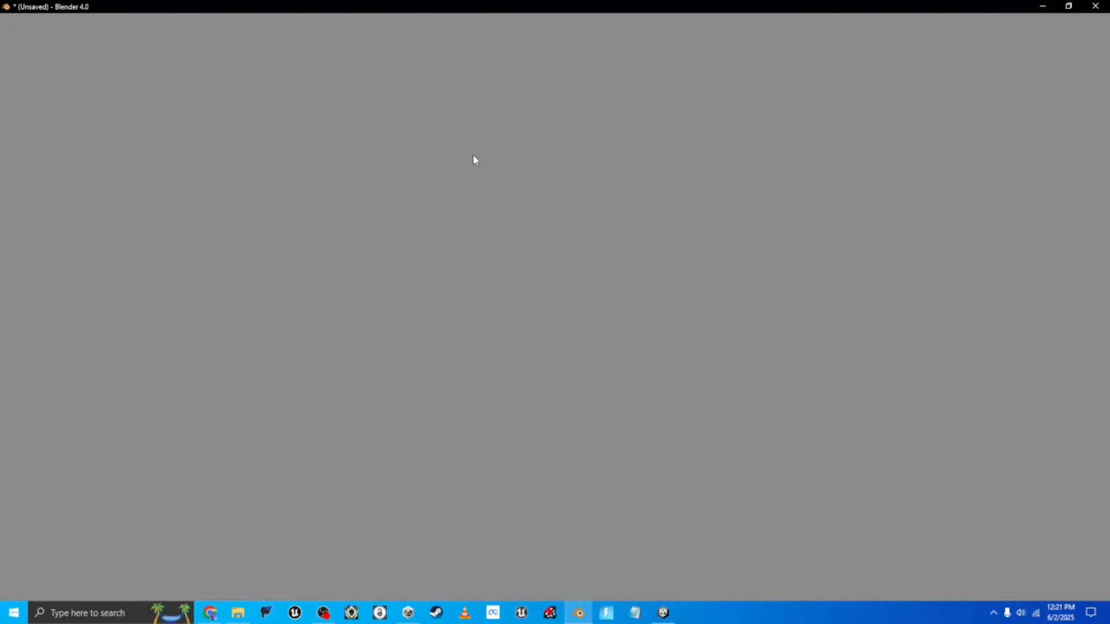
# - Export the model as Chuk E.fbx into the RR Modding Tutorial folder with the default FBX options
pyautogui.click(33, 23)
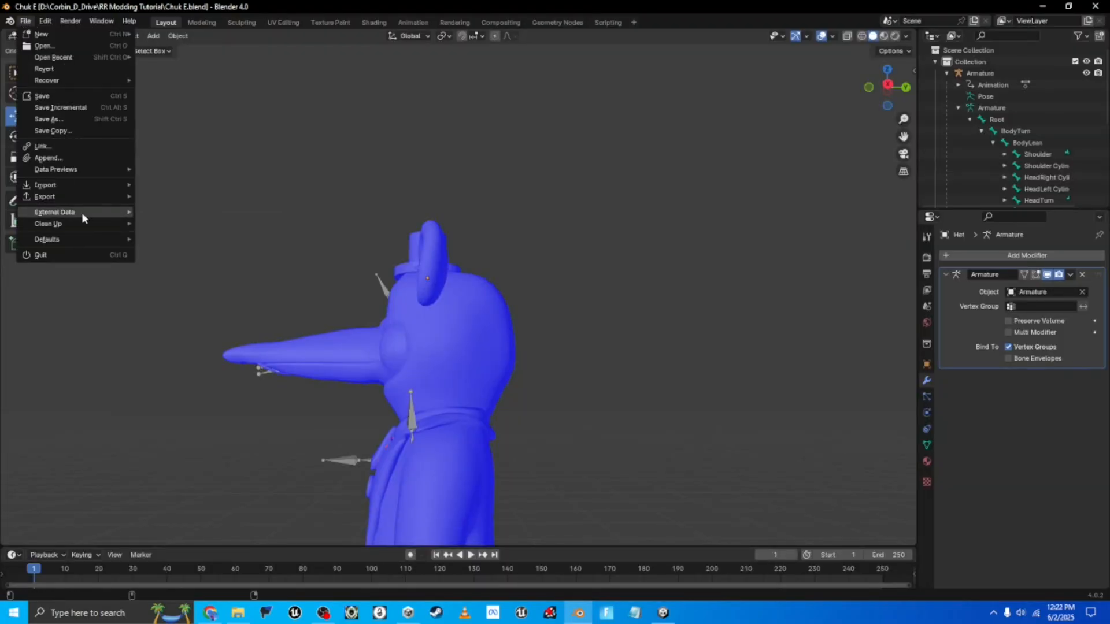
pyautogui.moveTo(89, 197)
pyautogui.click(168, 300)
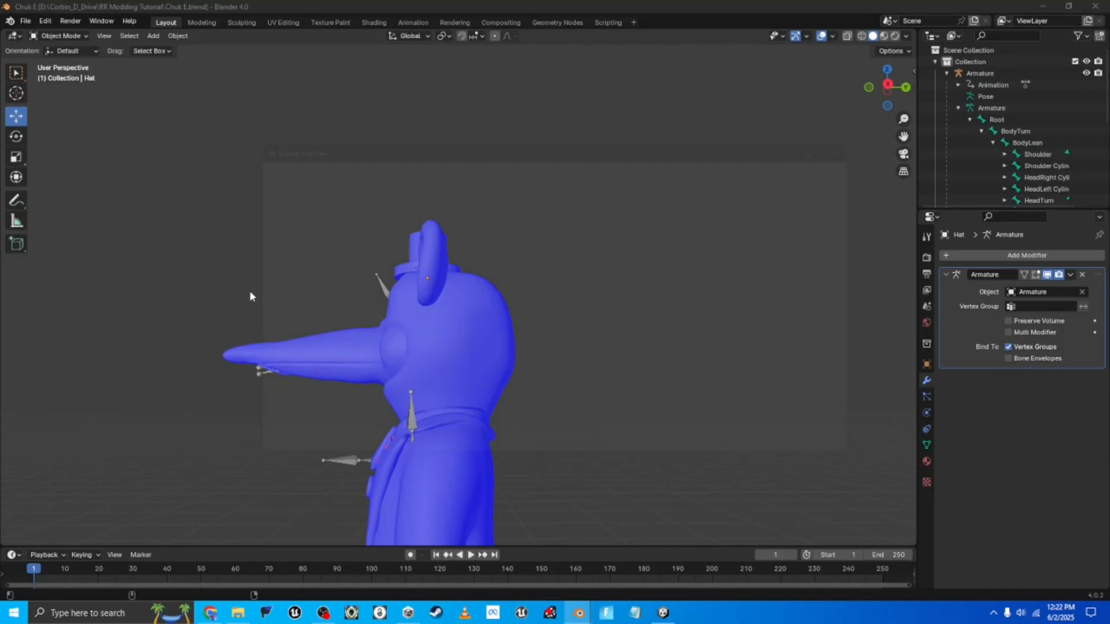
pyautogui.click(608, 168)
pyautogui.press('Return')
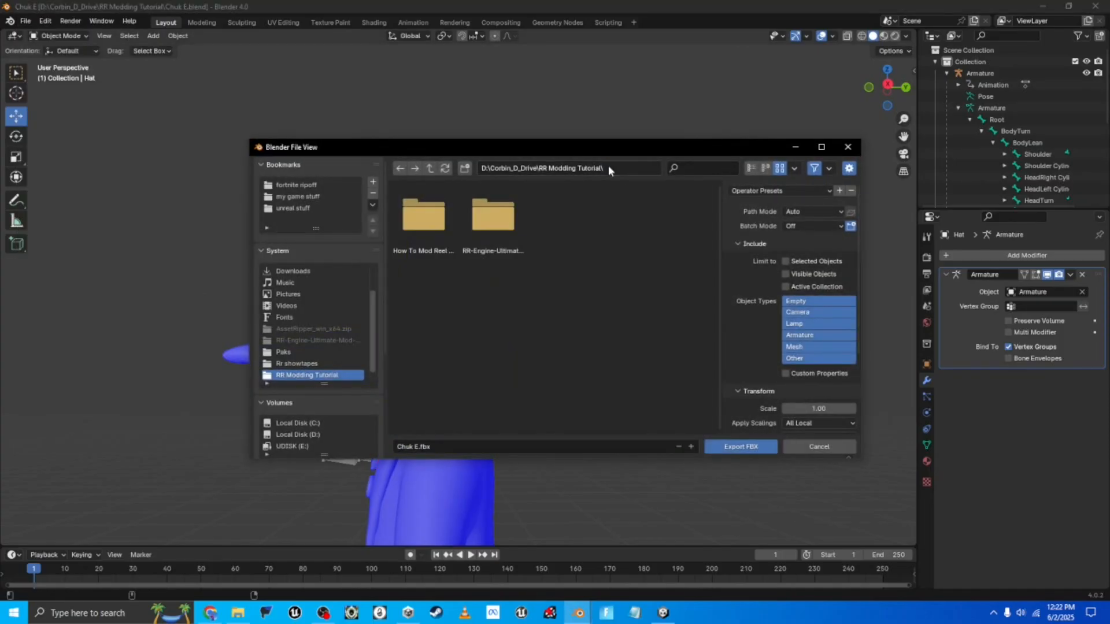
pyautogui.click(751, 447)
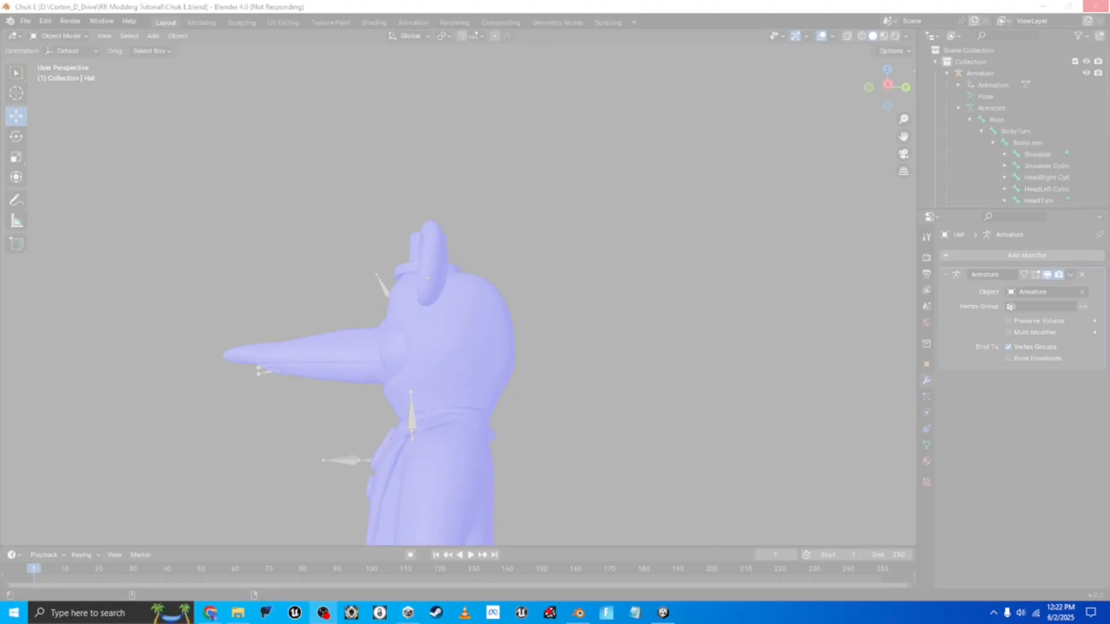
pyautogui.click(591, 354)
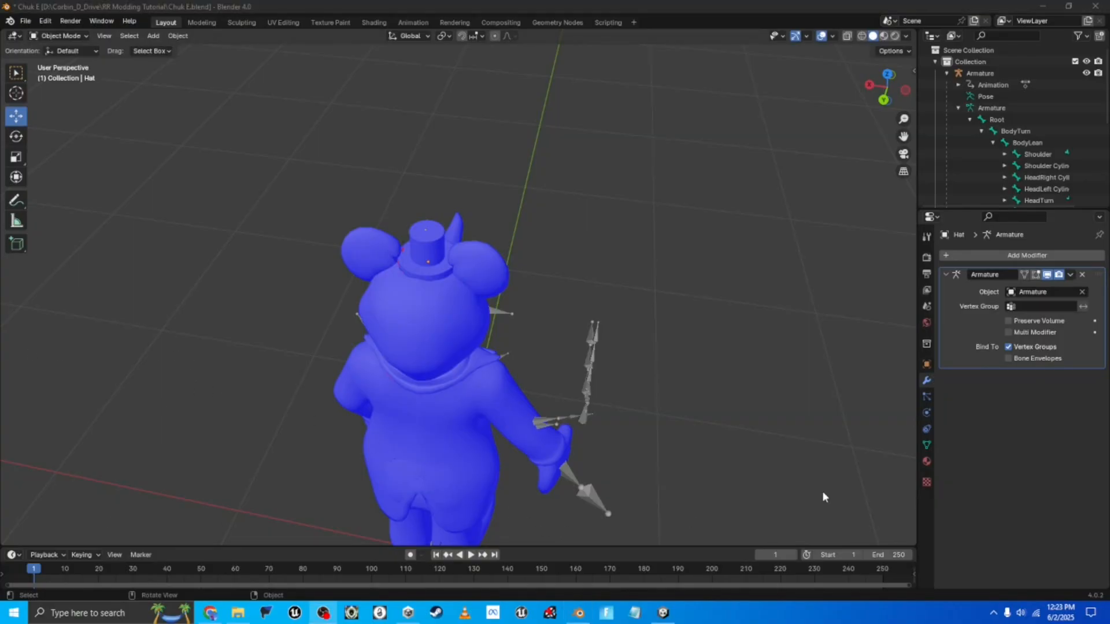
# - Switch to Unity and import the Chuk E FBX from File Explorer into the 3-Stage Chuck model folder
pyautogui.click(663, 612)
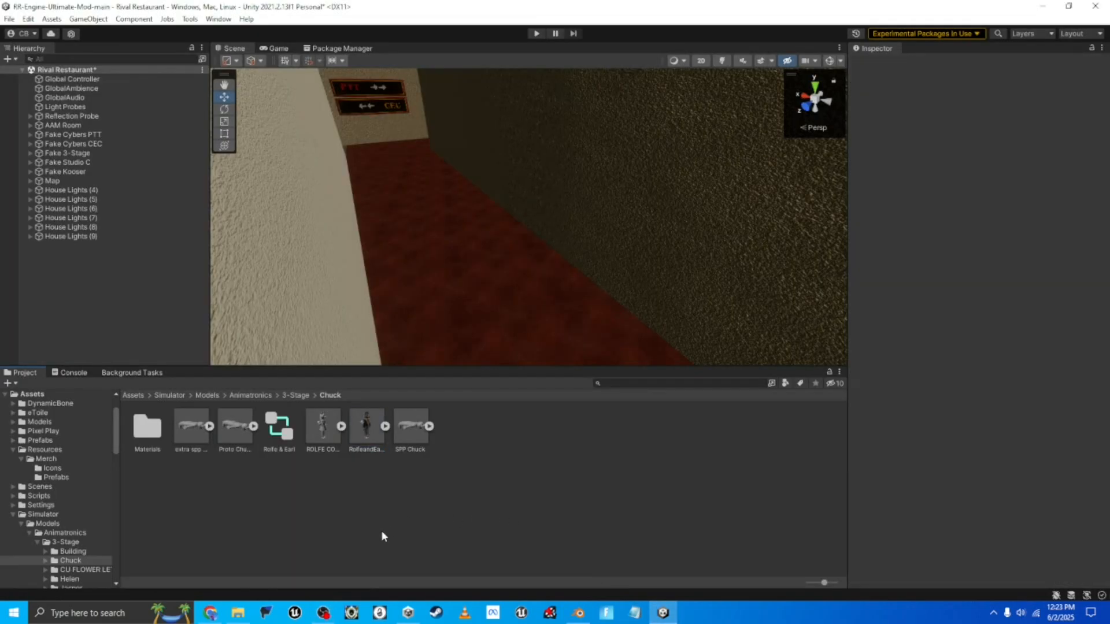
pyautogui.click(237, 613)
pyautogui.moveTo(469, 170); pyautogui.dragTo(479, 441)
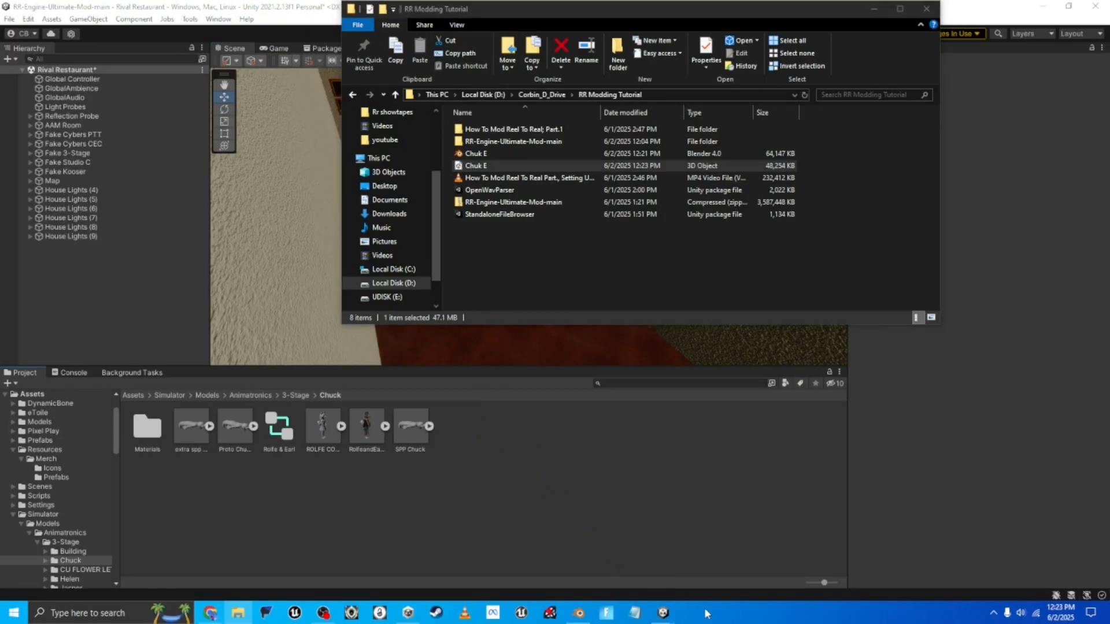
pyautogui.click(665, 613)
pyautogui.click(696, 548)
pyautogui.moveTo(544, 280); pyautogui.dragTo(415, 346)
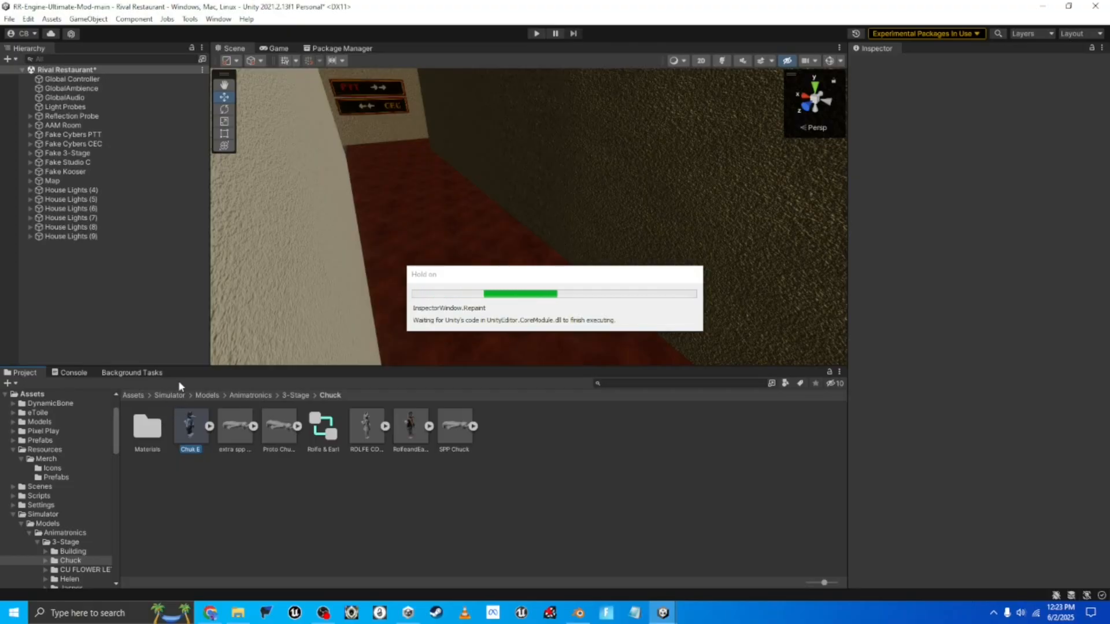
# - Open the 3-Stage Chuck prefab from Simulator > Resources > Merch > Prefabs for editing
pyautogui.click(178, 397)
pyautogui.doubleClick(191, 428)
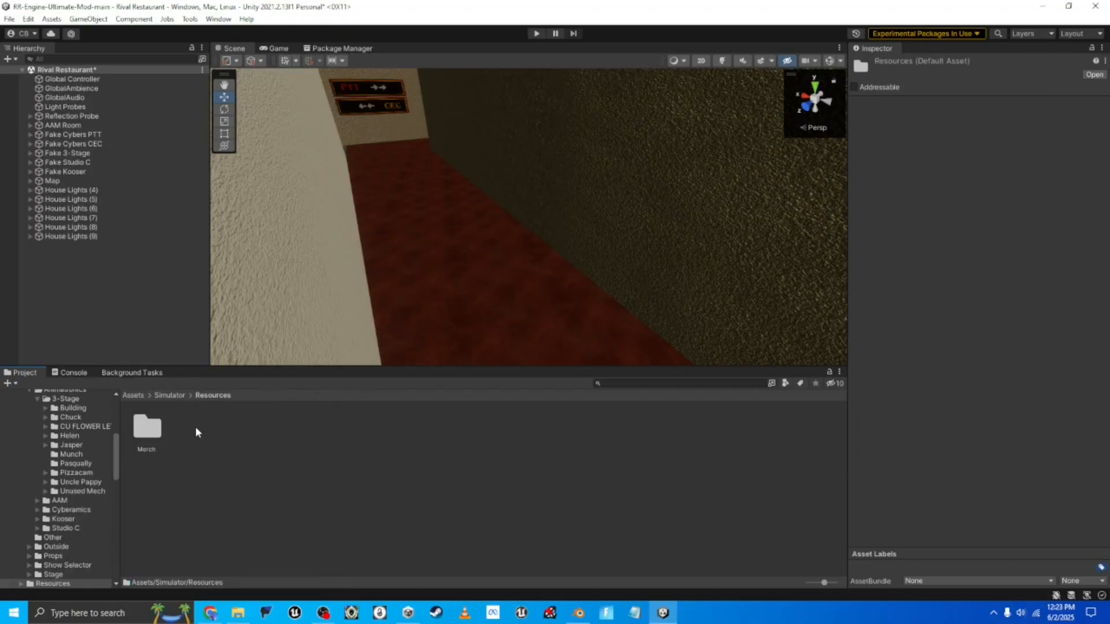
pyautogui.doubleClick(148, 428)
pyautogui.click(193, 429)
pyautogui.doubleClick(202, 432)
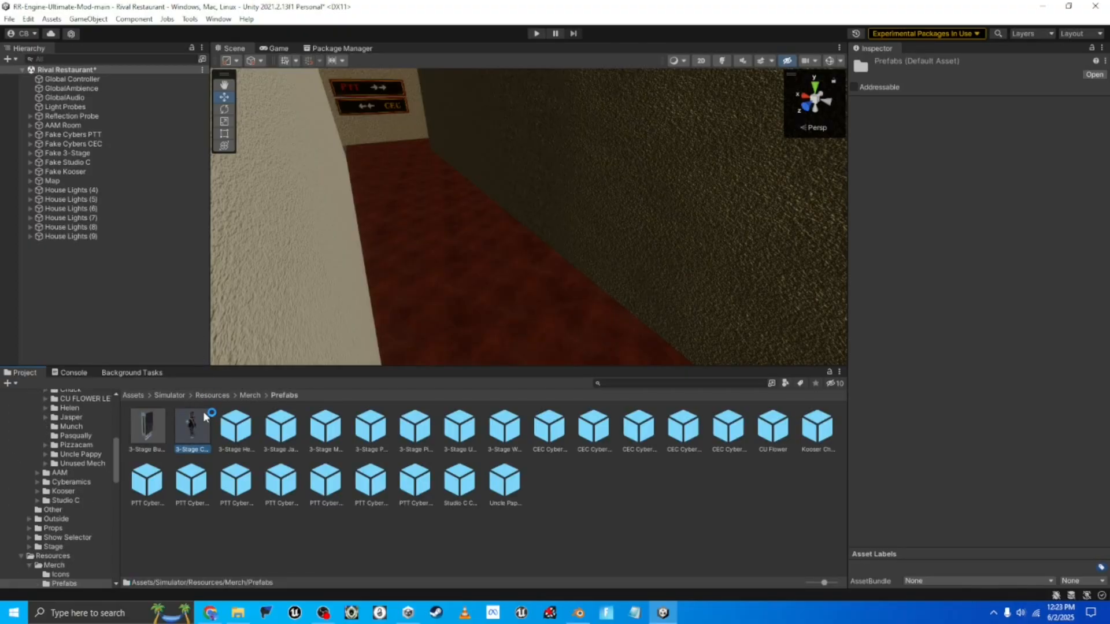
pyautogui.doubleClick(203, 412)
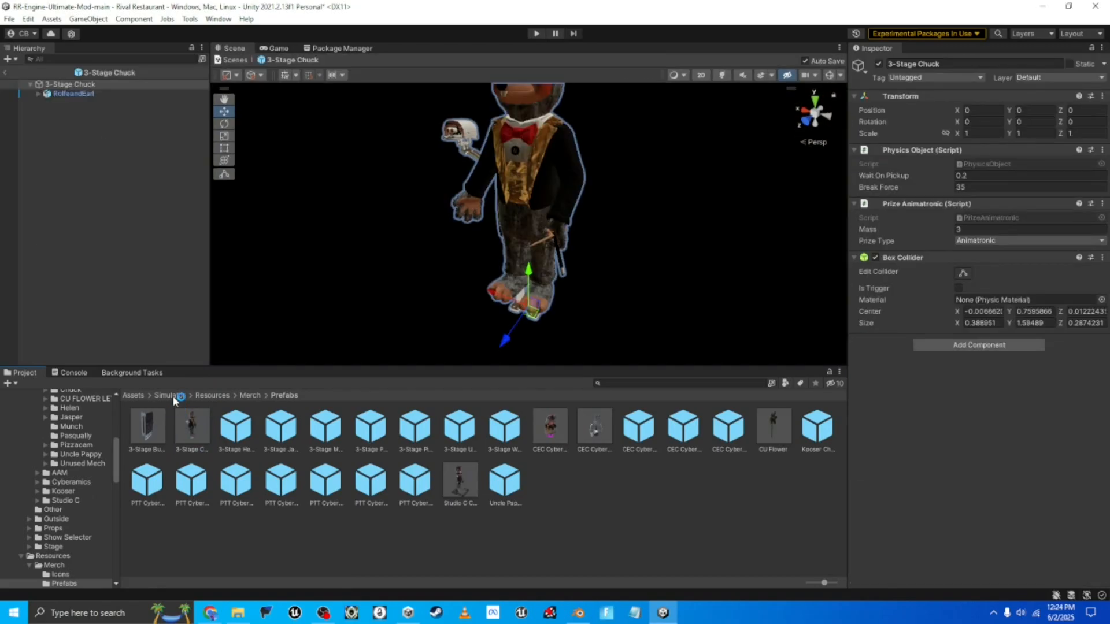
# - Add the Chuk E model from Simulator > Models > Animatronics > 3-Stage > Chuck to the 3-Stage Chuck prefab
pyautogui.click(169, 395)
pyautogui.doubleClick(153, 437)
pyautogui.doubleClick(154, 436)
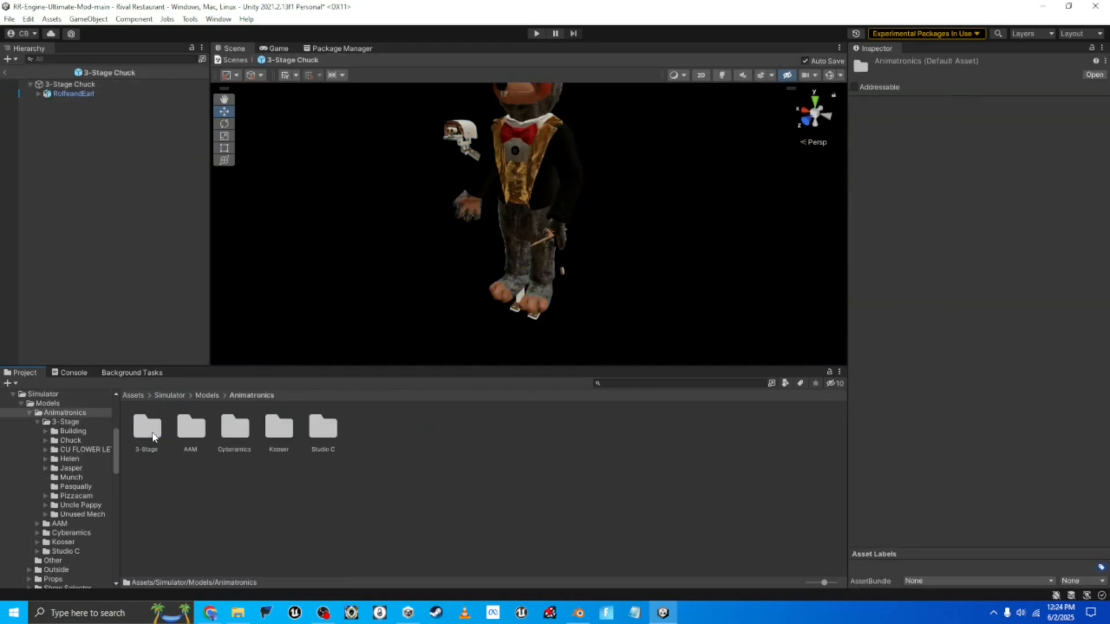
pyautogui.doubleClick(148, 429)
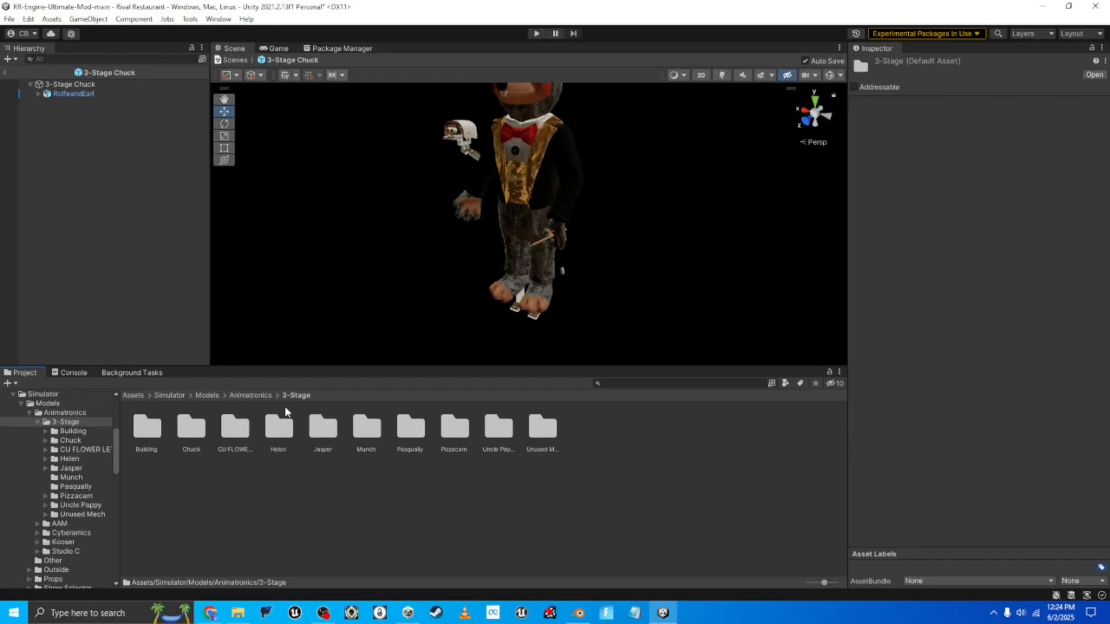
pyautogui.doubleClick(191, 428)
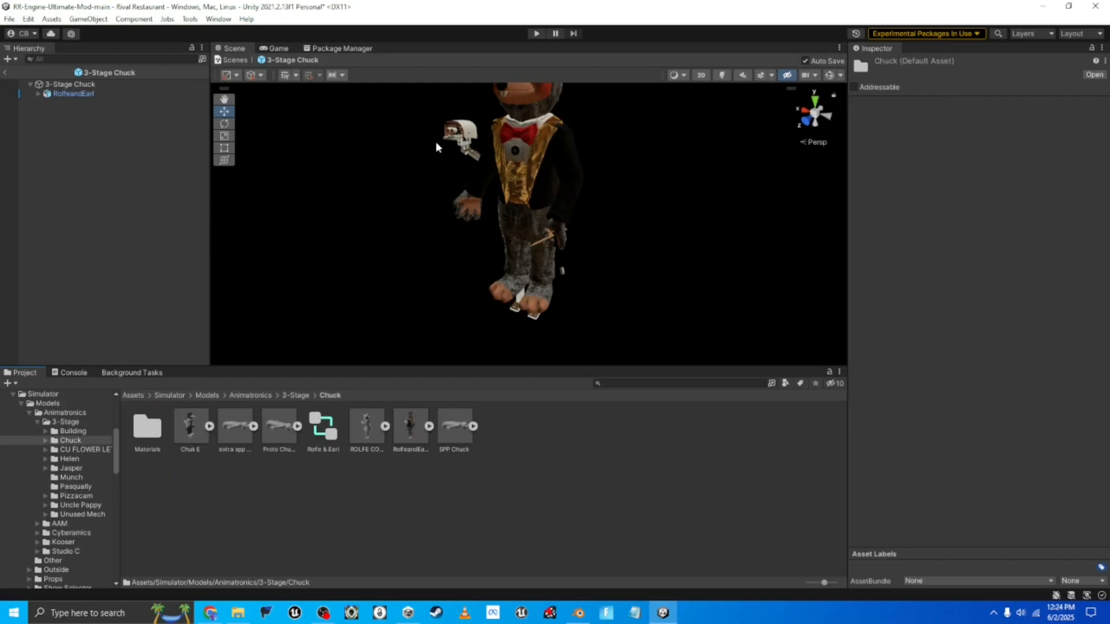
pyautogui.moveTo(195, 420); pyautogui.dragTo(166, 105)
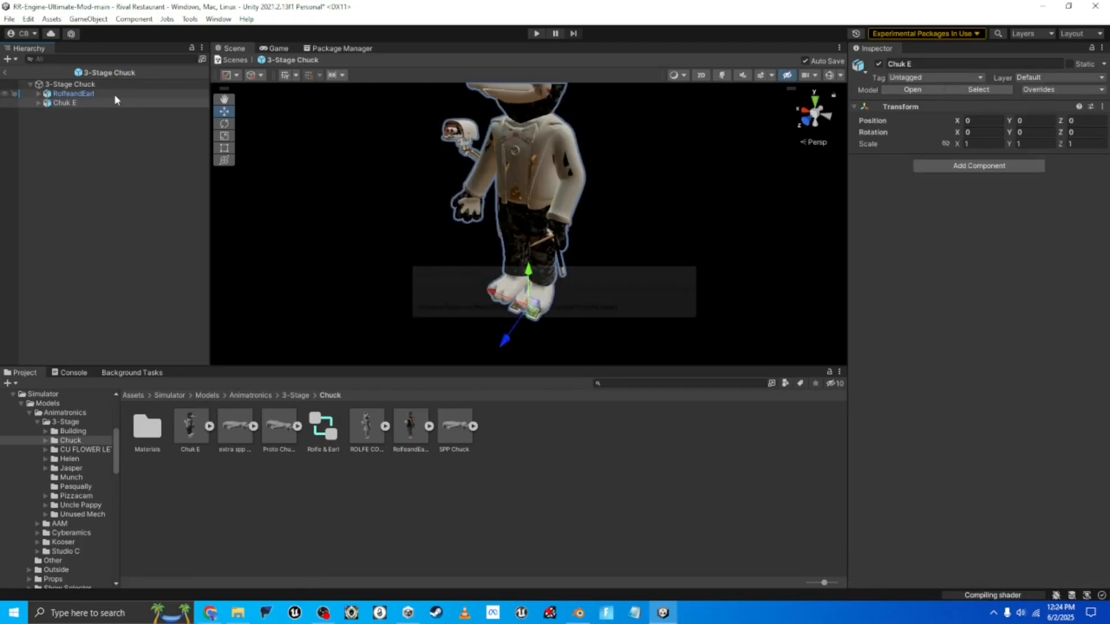
# - Copy the Animator component from RolfeandEarl and paste it as a new component on Chuk E
pyautogui.click(86, 95)
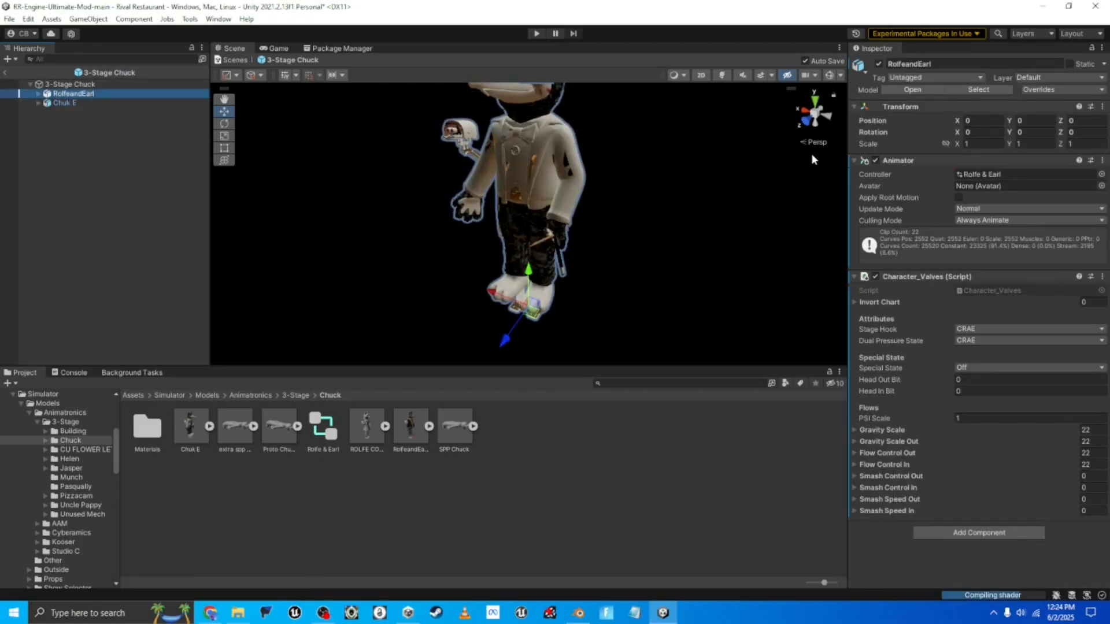
pyautogui.moveTo(847, 162); pyautogui.dragTo(787, 162)
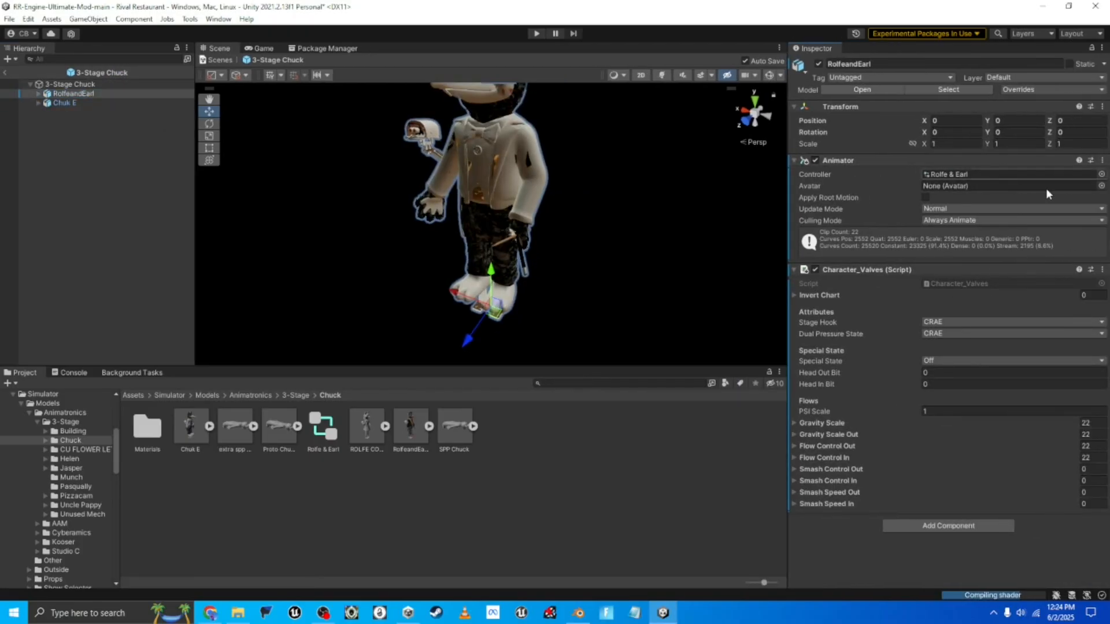
pyautogui.click(1081, 161)
pyautogui.click(1103, 160)
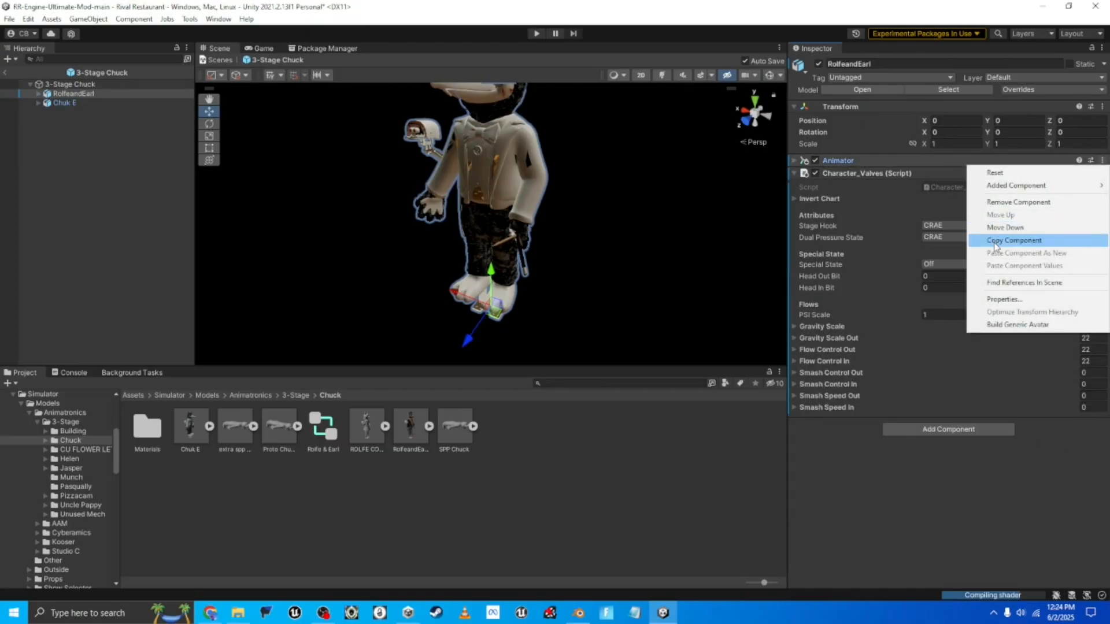
pyautogui.click(1015, 240)
pyautogui.click(102, 102)
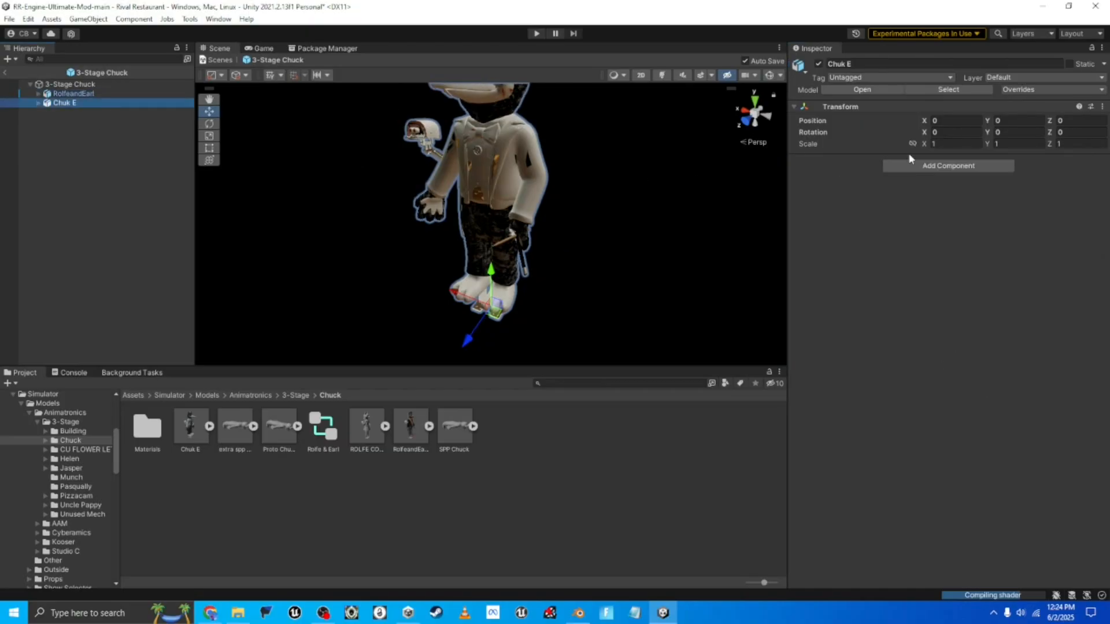
pyautogui.click(1103, 107)
pyautogui.moveTo(1027, 213)
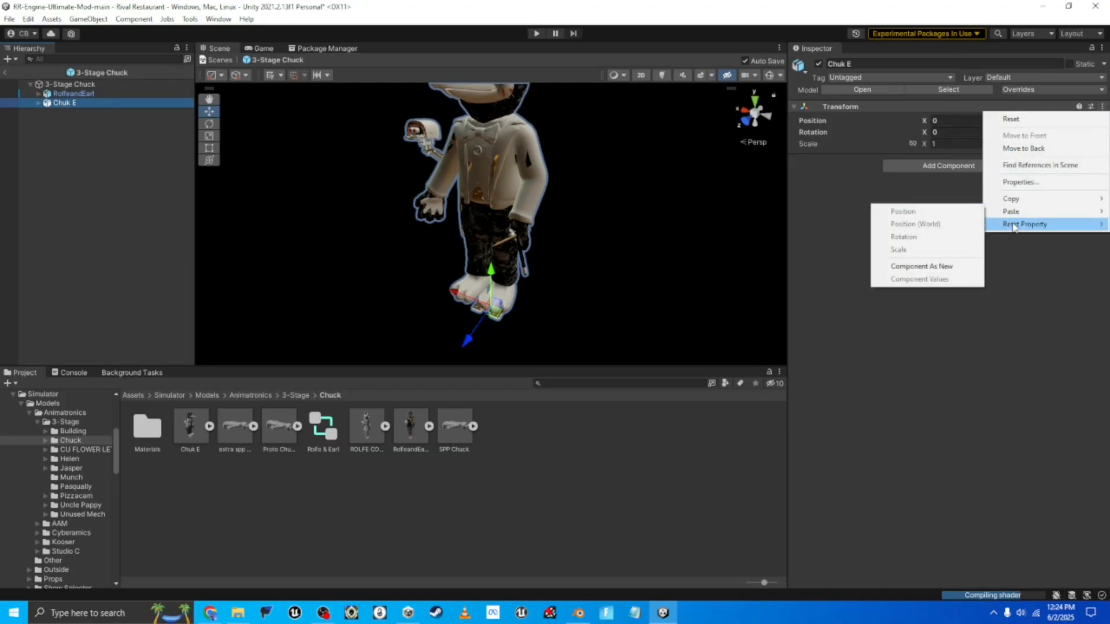
pyautogui.click(928, 265)
# - Copy the Character_Valves script component from RolfeandEarl and paste it as a new component on Chuk E
pyautogui.click(75, 85)
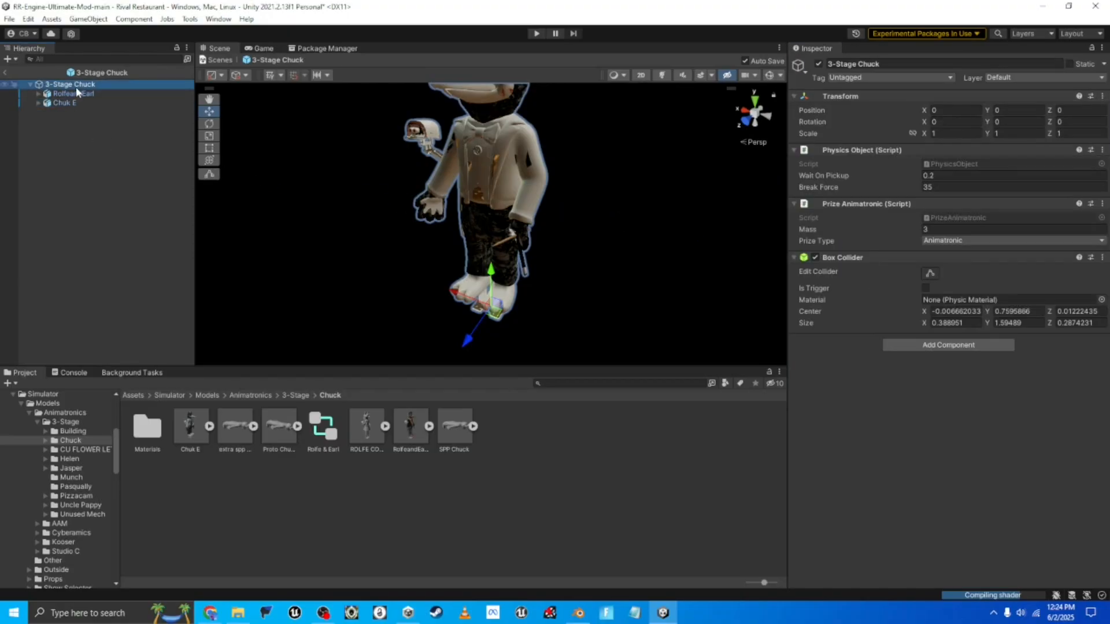
pyautogui.click(73, 93)
pyautogui.click(1103, 173)
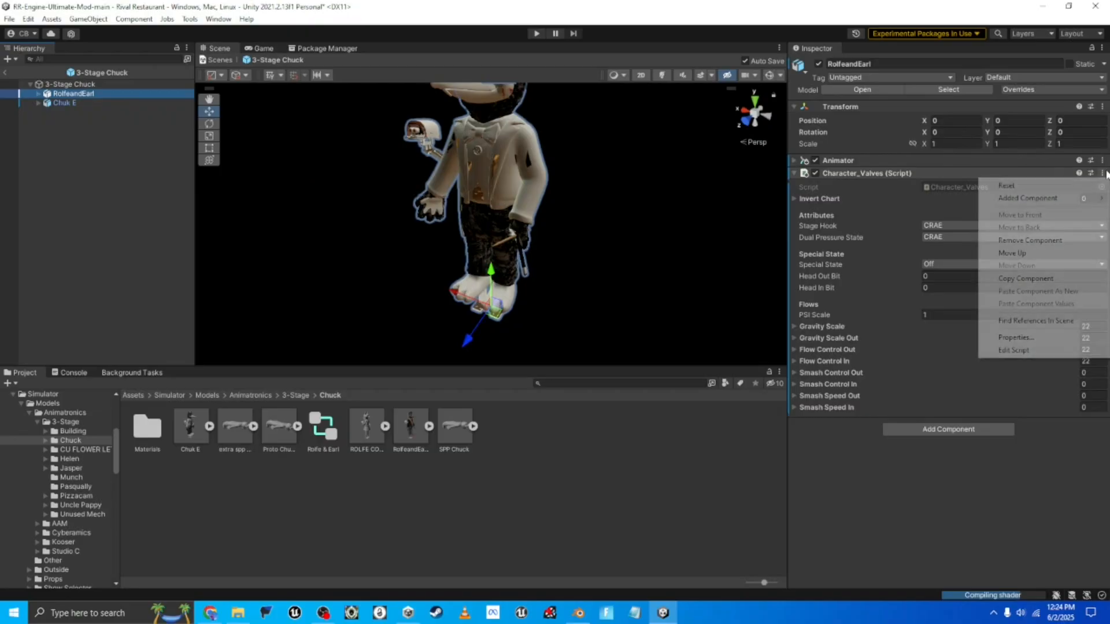
pyautogui.click(1059, 283)
pyautogui.click(65, 102)
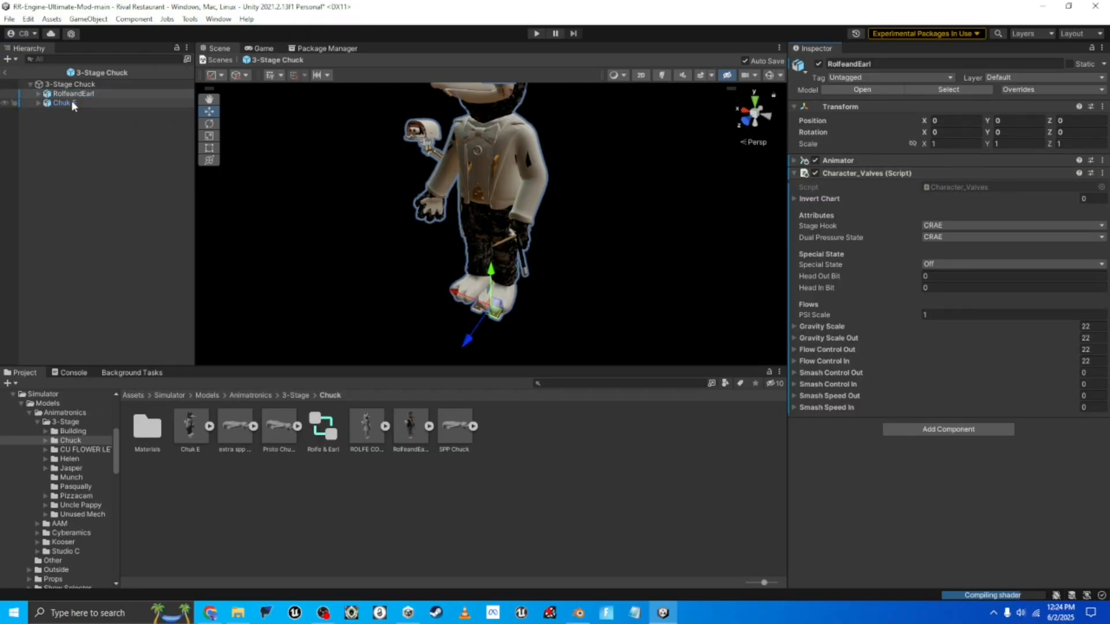
pyautogui.click(1103, 160)
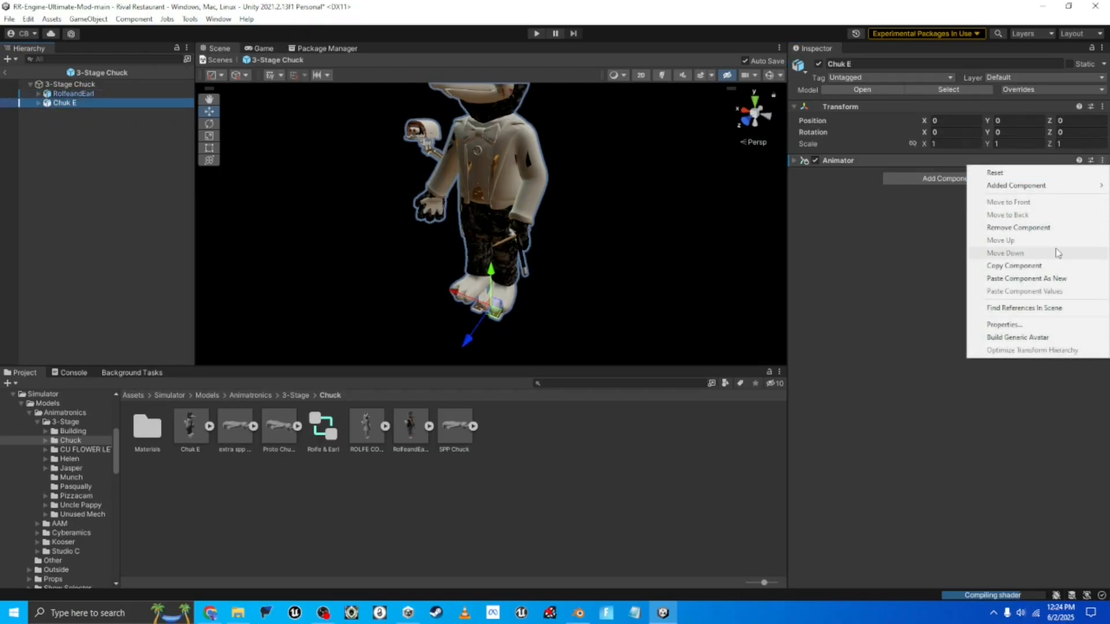
pyautogui.click(1035, 278)
# - Unpack the Chuk E prefab instance and expand both character objects to show their child parts
pyautogui.click(39, 94)
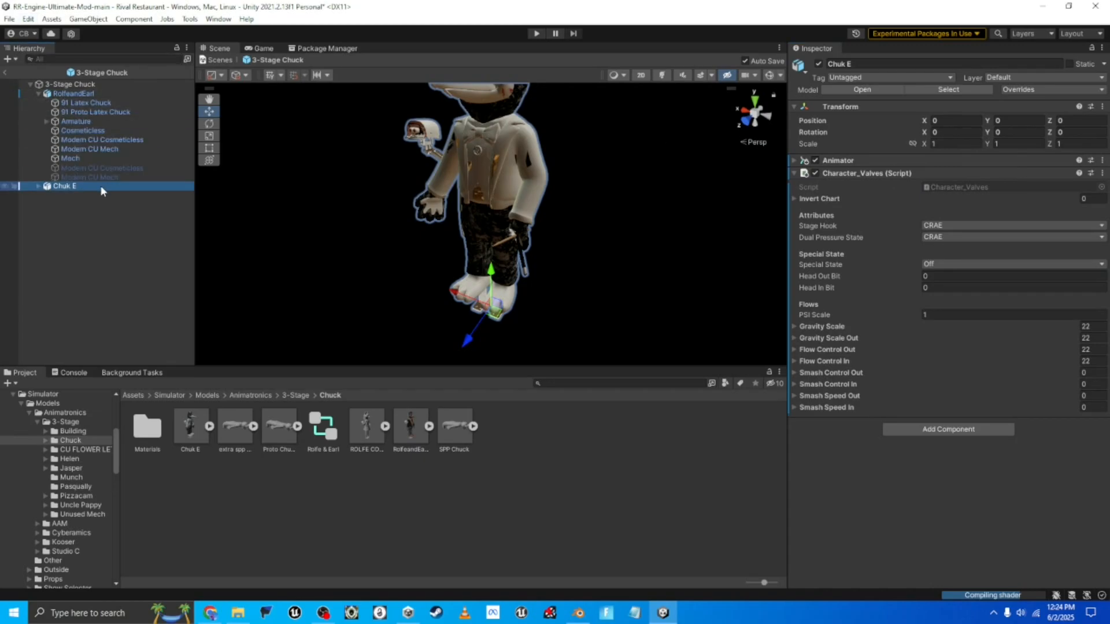
pyautogui.rightClick(101, 186)
pyautogui.moveTo(163, 330)
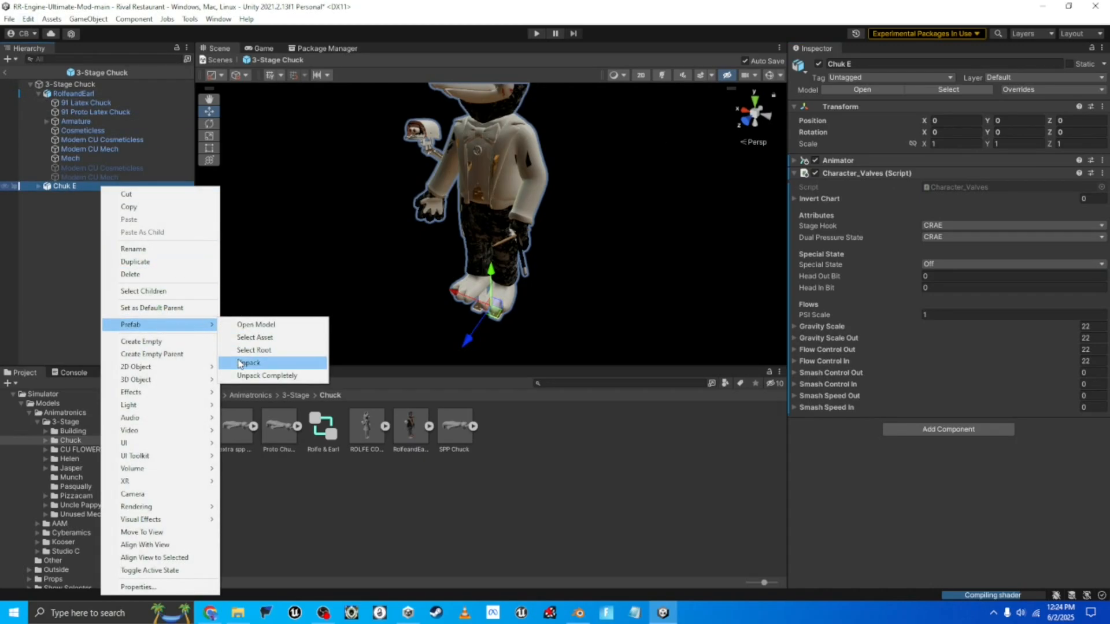
pyautogui.click(249, 363)
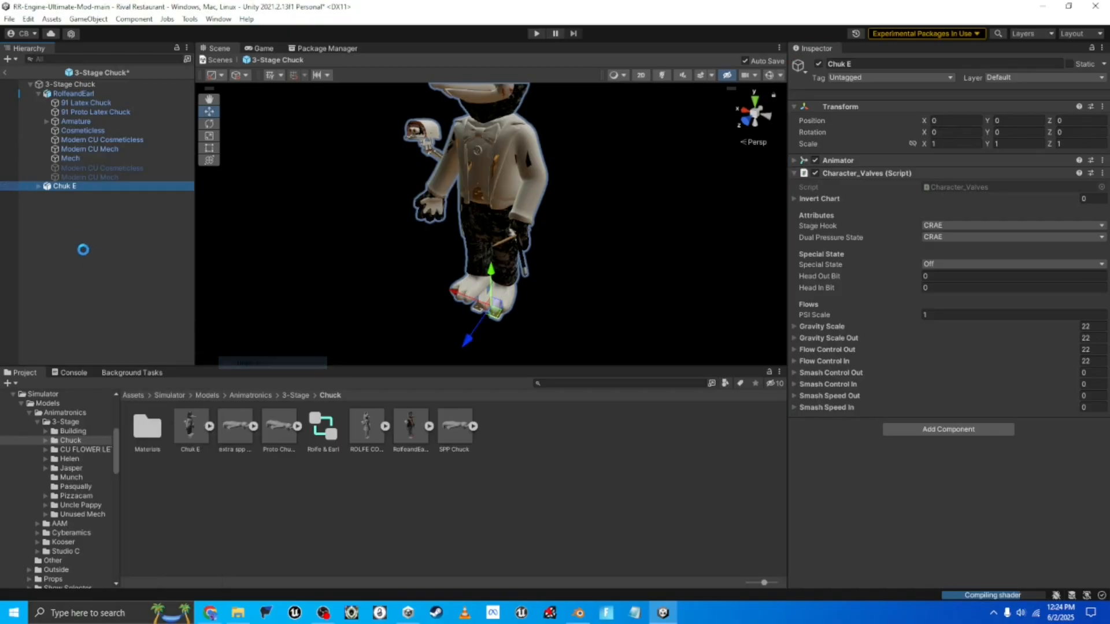
pyautogui.click(40, 186)
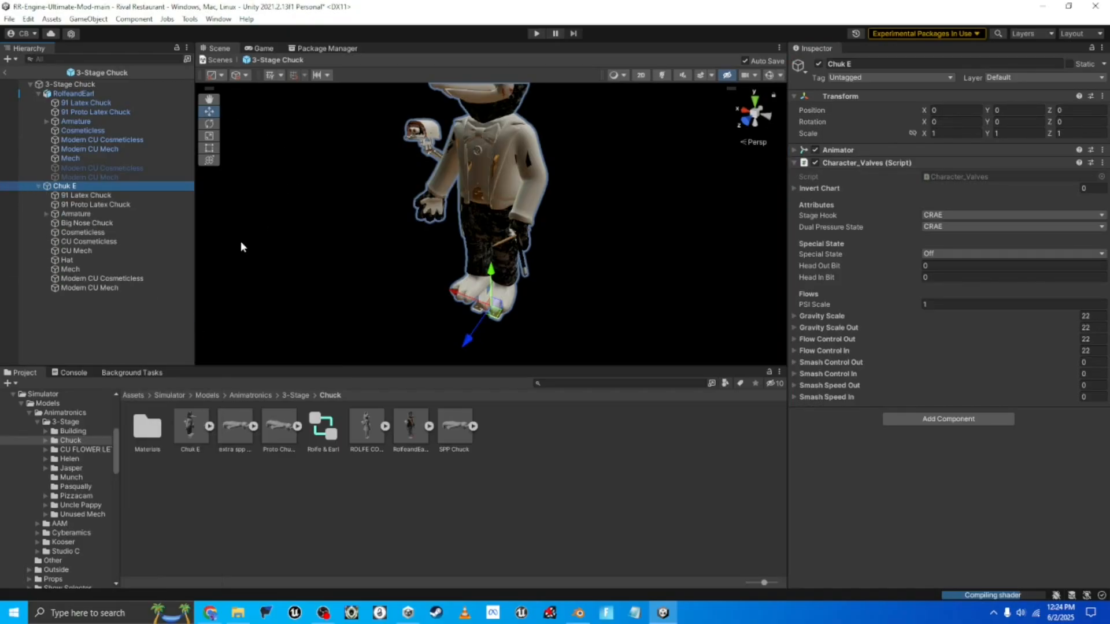
# - Make Hat a child of Big Nose Chuck within the Chuk E hierarchy
pyautogui.click(108, 215)
pyautogui.click(107, 224)
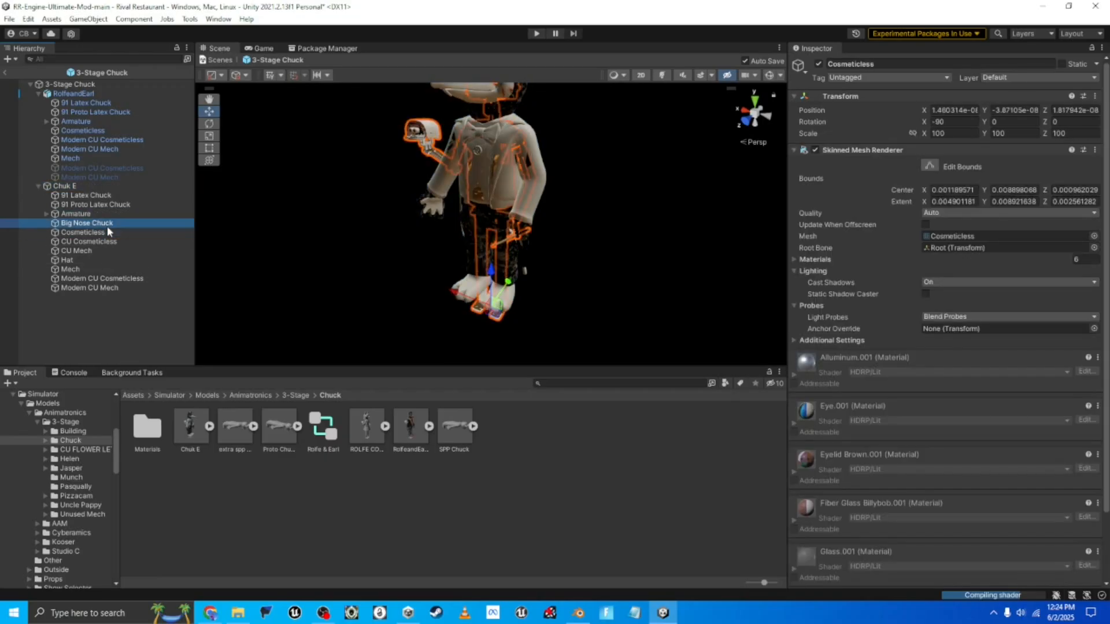
pyautogui.click(65, 259)
pyautogui.moveTo(90, 225); pyautogui.dragTo(91, 225)
pyautogui.click(49, 224)
pyautogui.moveTo(734, 260); pyautogui.dragTo(799, 338, button='right')
# - Deactivate every Chuk E variant mesh except Big Nose Chuck, including both 91 Latex versions and all Mech and Cosmeticless meshes
pyautogui.click(119, 288)
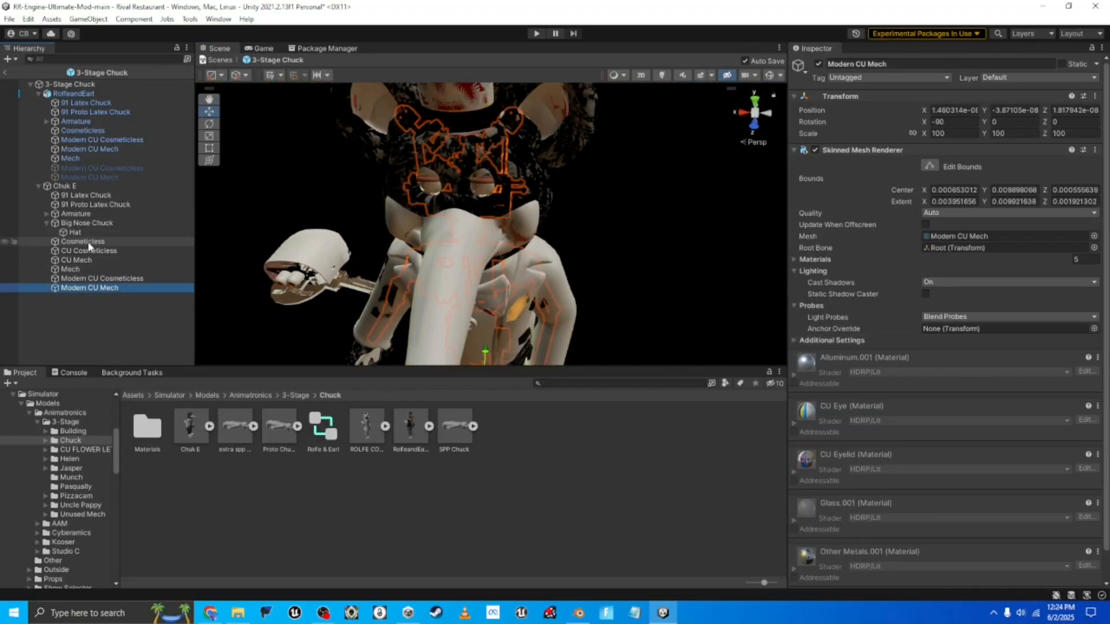
pyautogui.keyDown('shift'); pyautogui.click(83, 241); pyautogui.keyUp('shift')
pyautogui.keyDown('ctrl'); pyautogui.click(81, 203); pyautogui.keyUp('ctrl')
pyautogui.keyDown('ctrl'); pyautogui.click(82, 196); pyautogui.keyUp('ctrl')
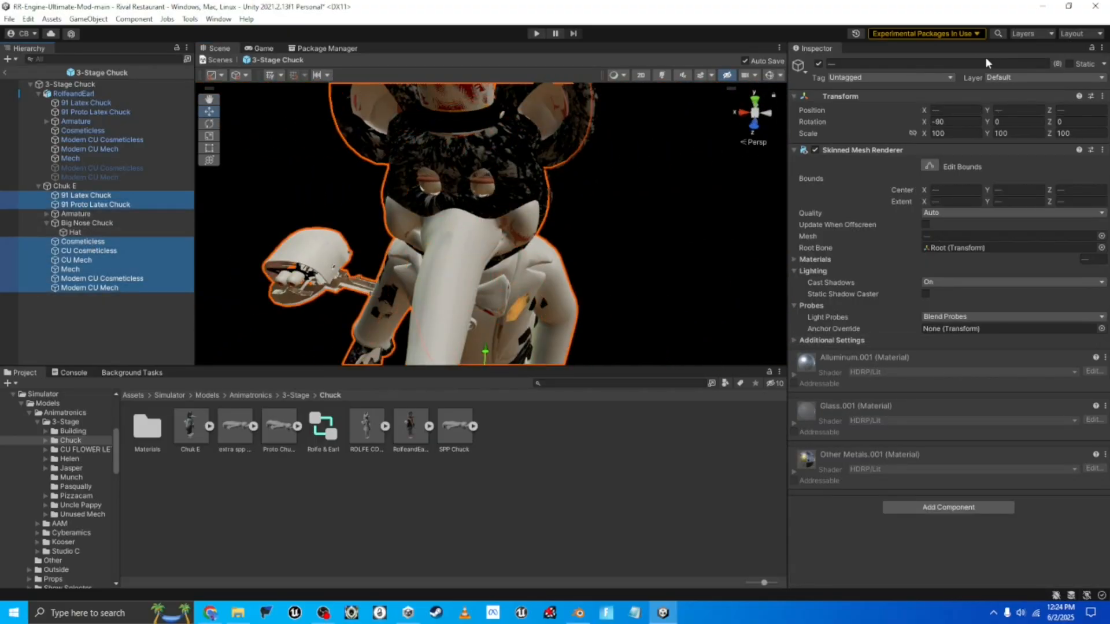
pyautogui.click(817, 64)
pyautogui.keyDown('alt'); pyautogui.moveTo(679, 164); pyautogui.dragTo(529, 150); pyautogui.keyUp('alt')
# - Inspect Big Nose Chuck in the scene and deactivate the original RolfeandEarl object
pyautogui.click(119, 213)
pyautogui.click(113, 222)
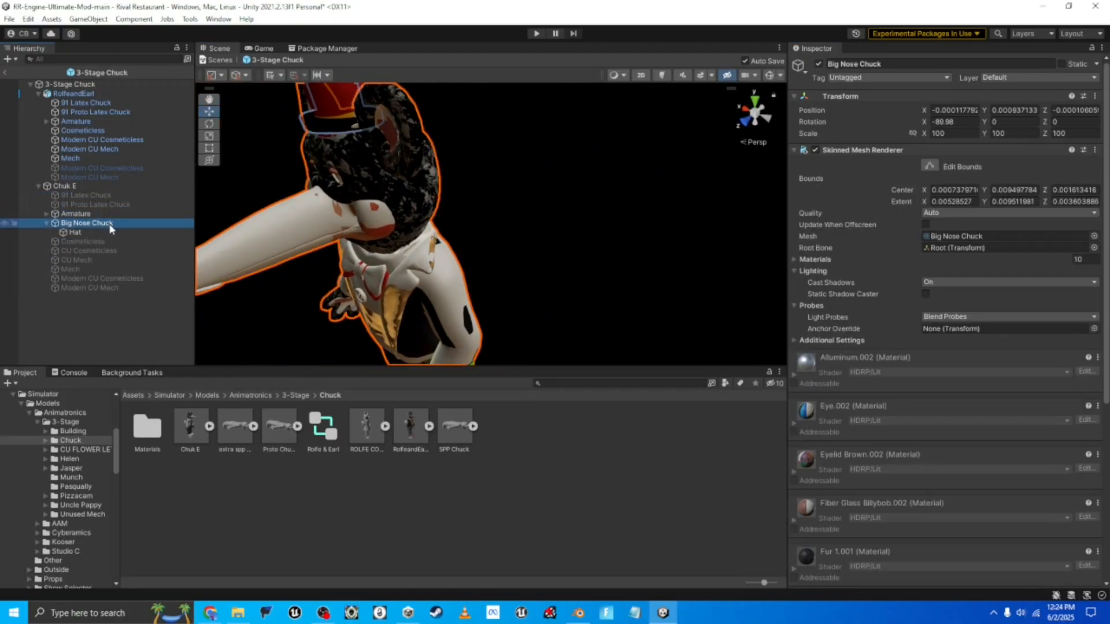
pyautogui.keyDown('alt'); pyautogui.moveTo(272, 235); pyautogui.dragTo(281, 231); pyautogui.keyUp('alt')
pyautogui.moveTo(281, 231); pyautogui.dragTo(445, 194, button='right')
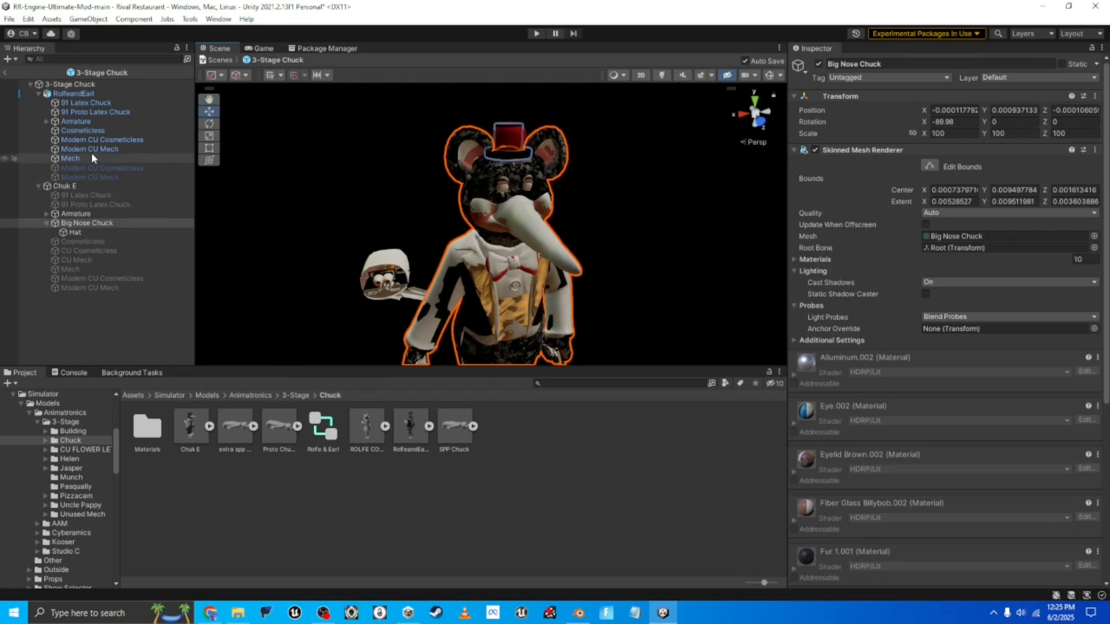
pyautogui.click(72, 95)
pyautogui.click(818, 64)
pyautogui.moveTo(438, 231); pyautogui.dragTo(419, 207, button='right')
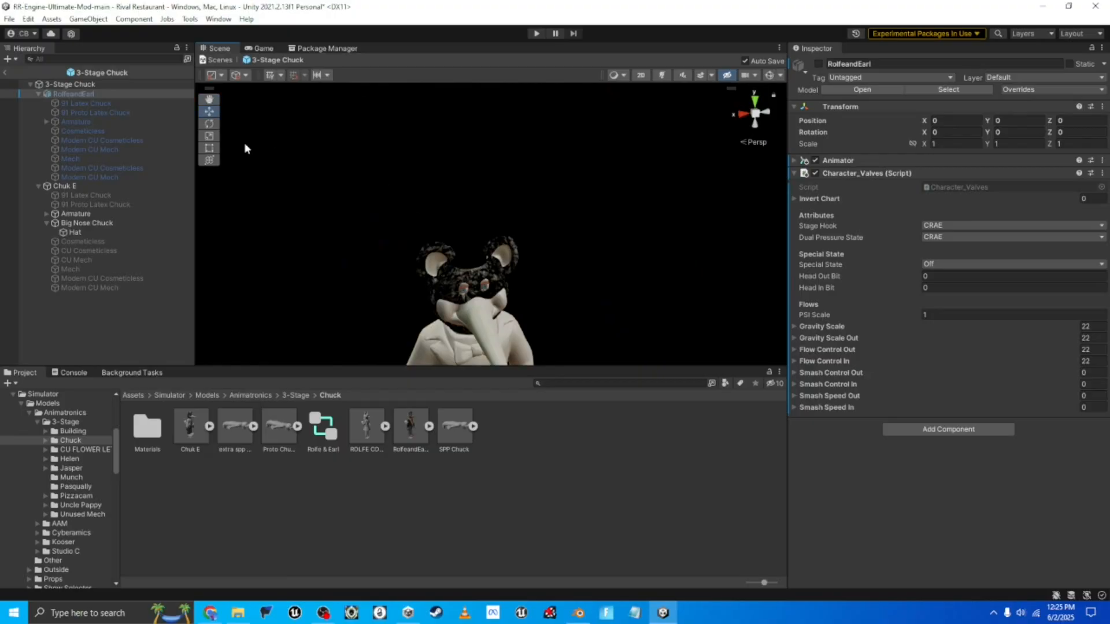
# - Deactivate Big Nose Chuck and activate 91 Latex Chuck under Chuk E
pyautogui.click(83, 223)
pyautogui.click(818, 64)
pyautogui.click(86, 196)
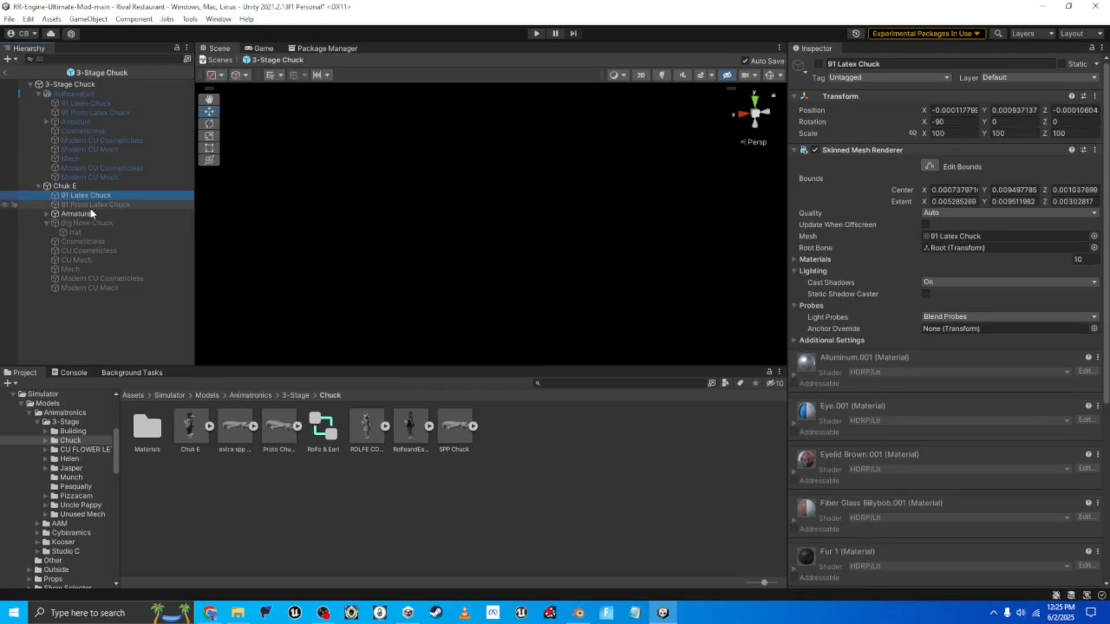
pyautogui.click(818, 64)
# - Apply the Chuck material from Chuck's Materials folder to the body of 91 Latex Chuck
pyautogui.doubleClick(147, 427)
pyautogui.moveTo(361, 302); pyautogui.dragTo(364, 305, button='right')
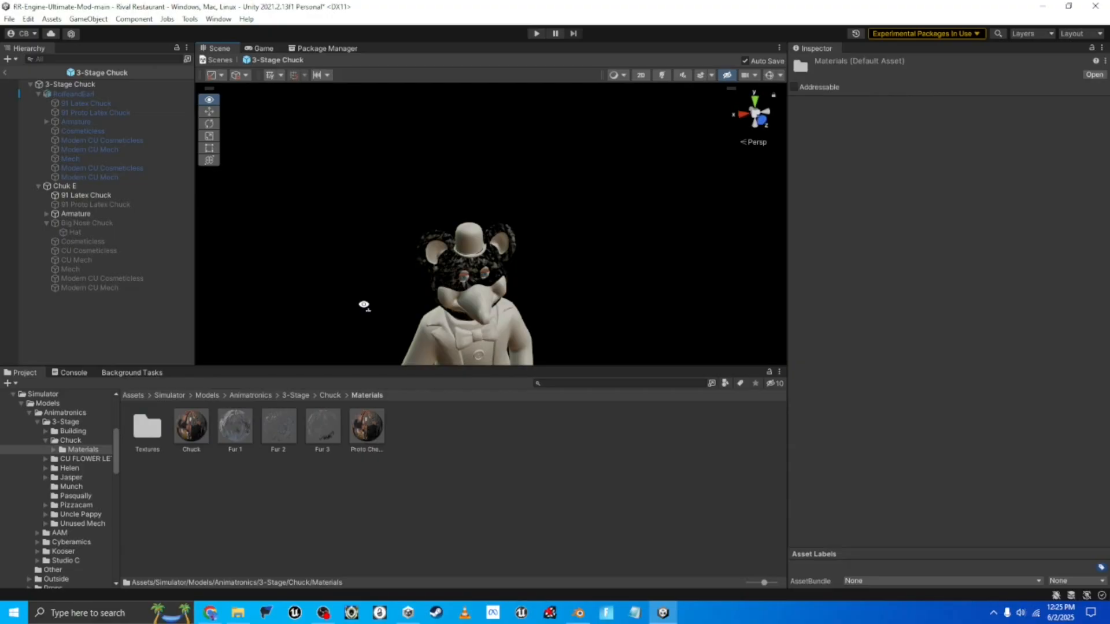
pyautogui.moveTo(469, 265); pyautogui.dragTo(471, 283, button='right')
pyautogui.moveTo(194, 429); pyautogui.dragTo(483, 337)
pyautogui.moveTo(458, 277); pyautogui.dragTo(456, 282, button='right')
pyautogui.scroll(8, 456, 282)
pyautogui.scroll(-6, 454, 284)
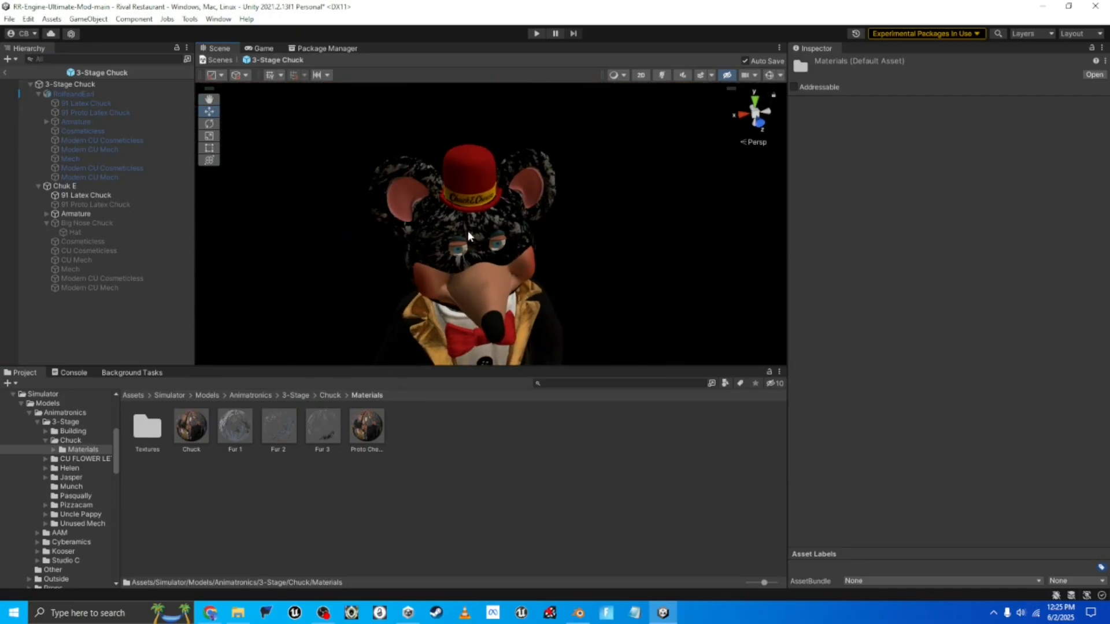
# - Try to replace Big Nose Chuck's Fur 1.001 material with Fur 1 from the Materials folder
pyautogui.click(467, 234)
pyautogui.click(92, 215)
pyautogui.click(87, 224)
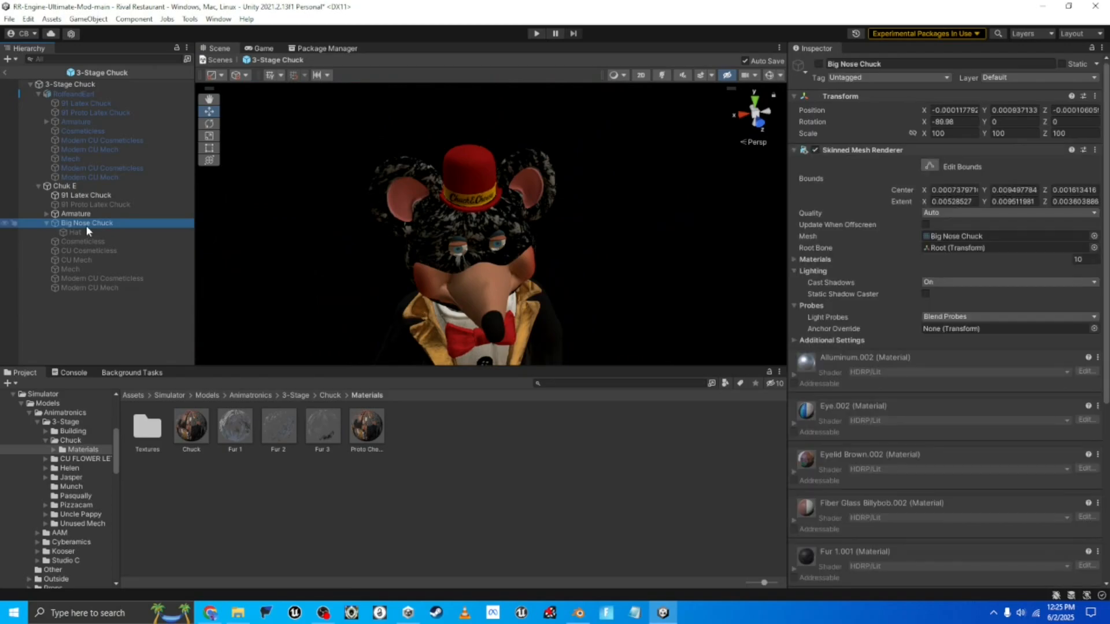
pyautogui.scroll(-10, 845, 494)
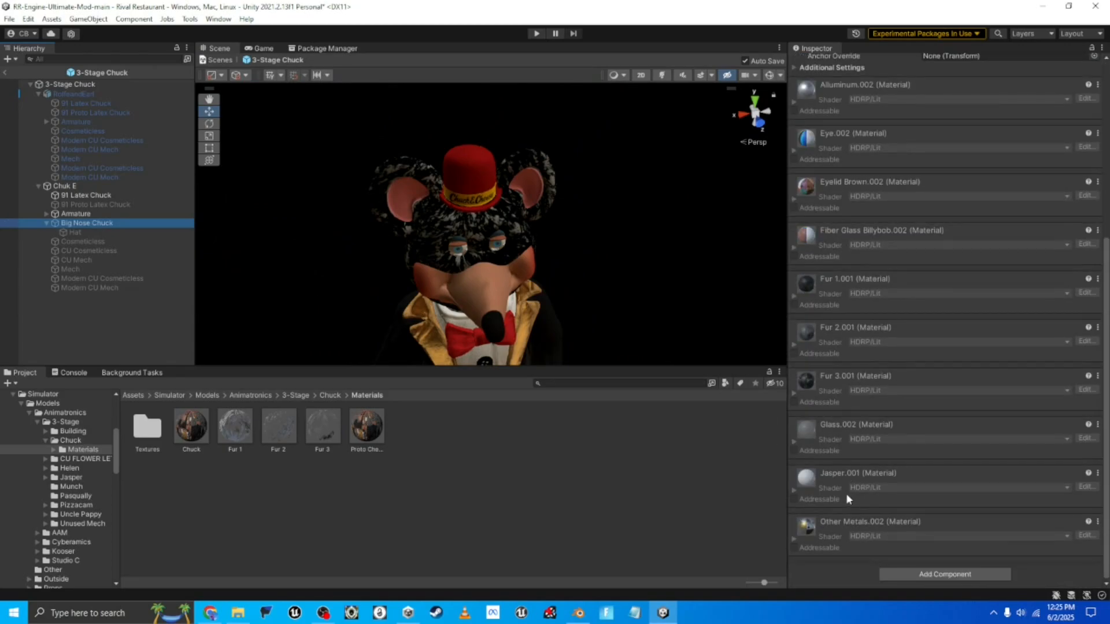
pyautogui.moveTo(251, 435); pyautogui.dragTo(896, 292)
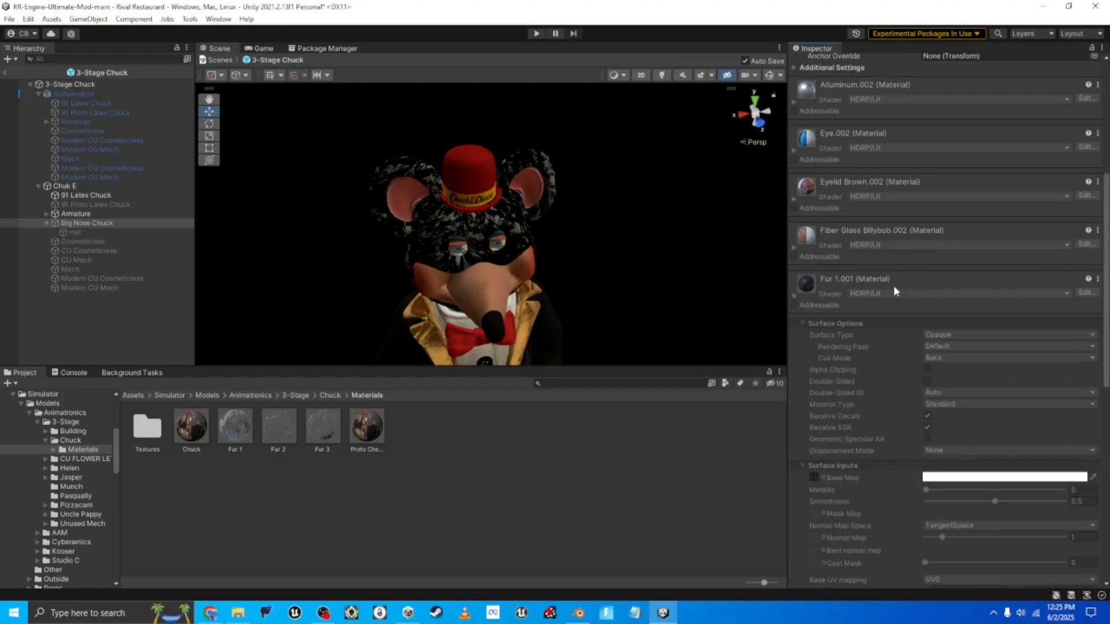
# - Locate the Fur 1.001 material asset in the project and examine the sub-assets of the RolfeandEarl model for comparison
pyautogui.click(1098, 280)
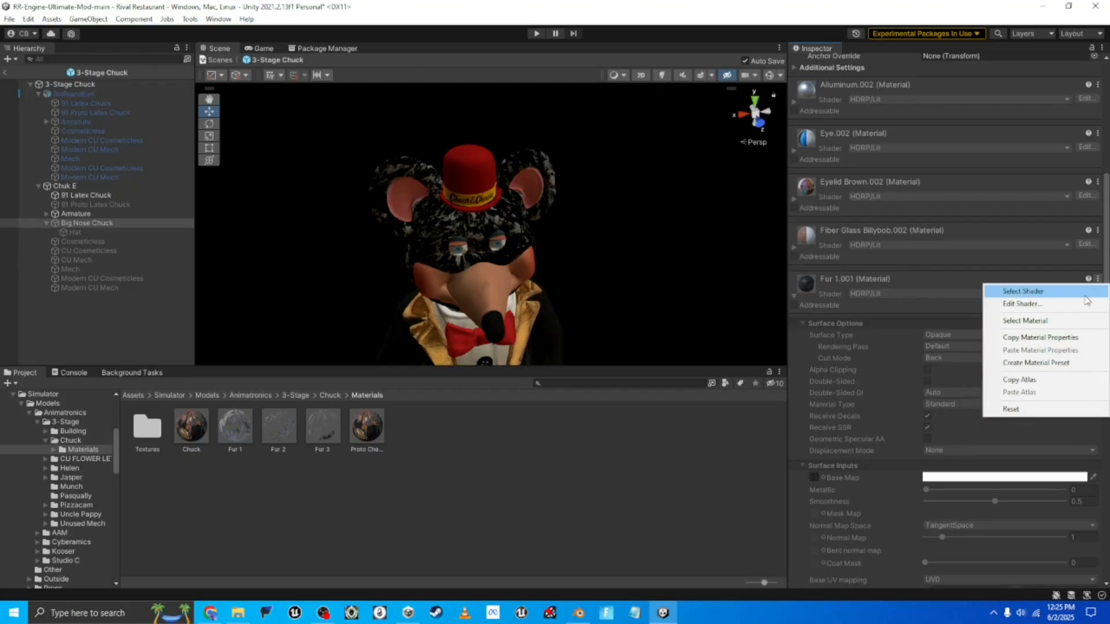
pyautogui.click(1058, 321)
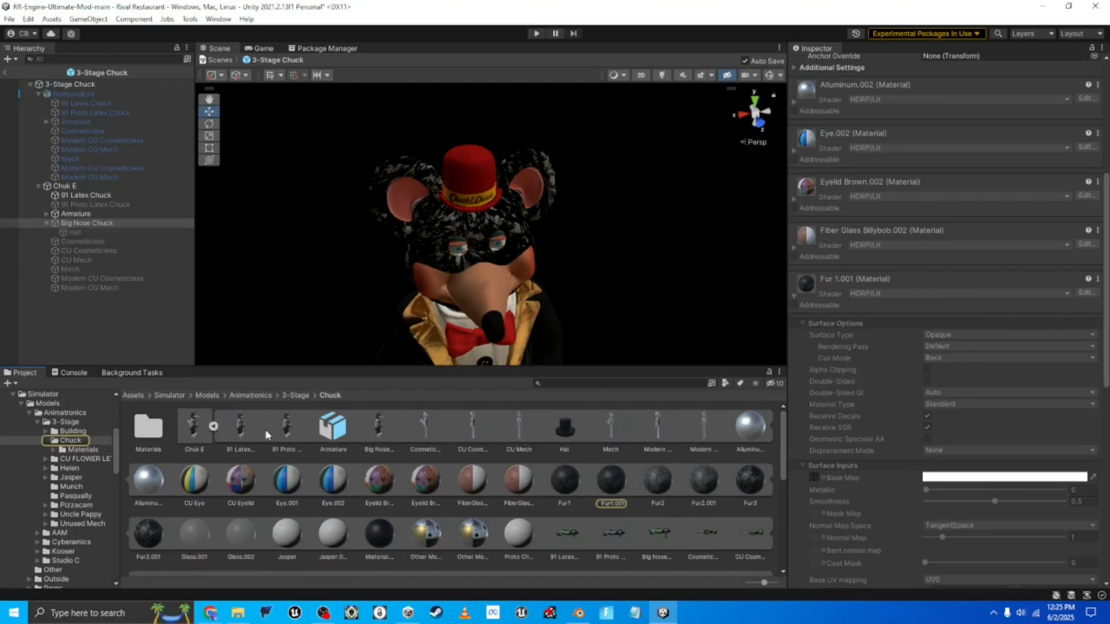
pyautogui.click(213, 426)
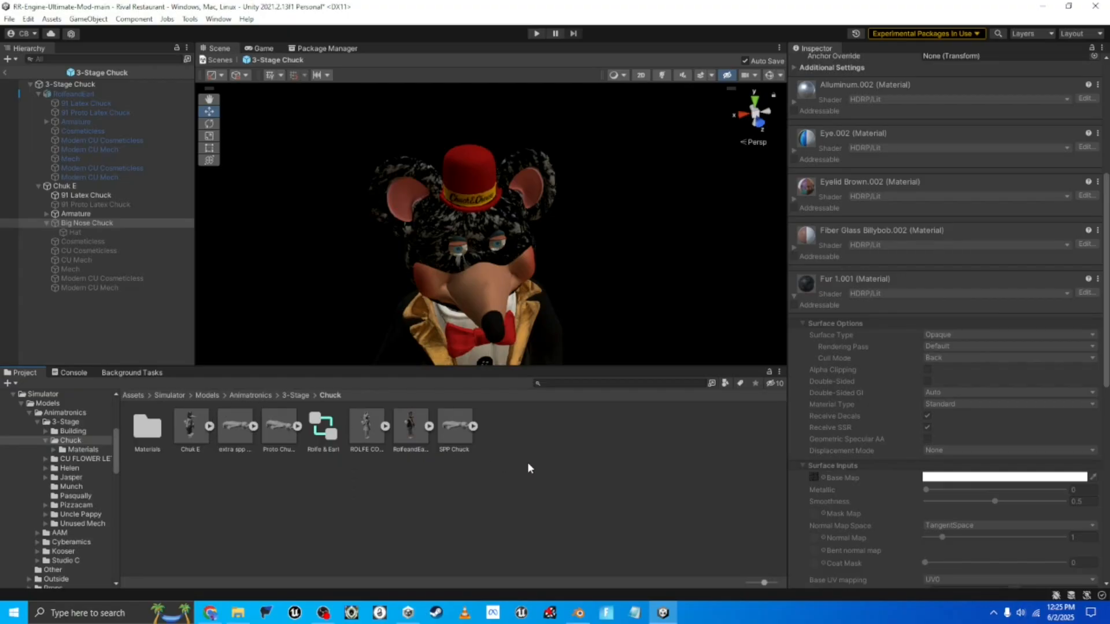
pyautogui.click(429, 425)
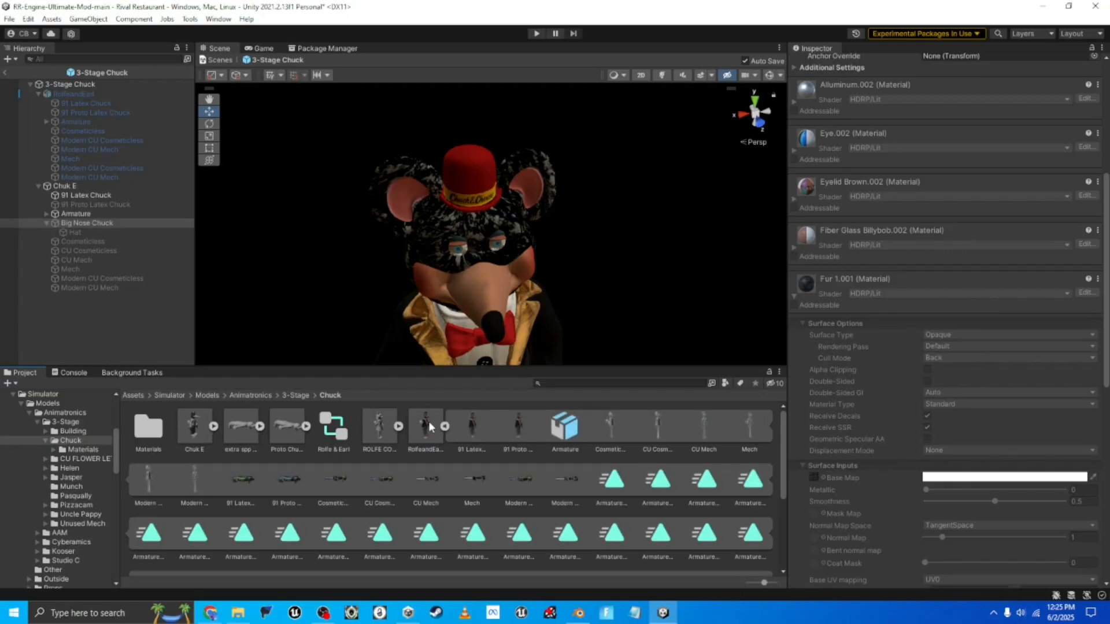
pyautogui.scroll(-3, 450, 457)
pyautogui.scroll(2, 445, 451)
pyautogui.click(444, 427)
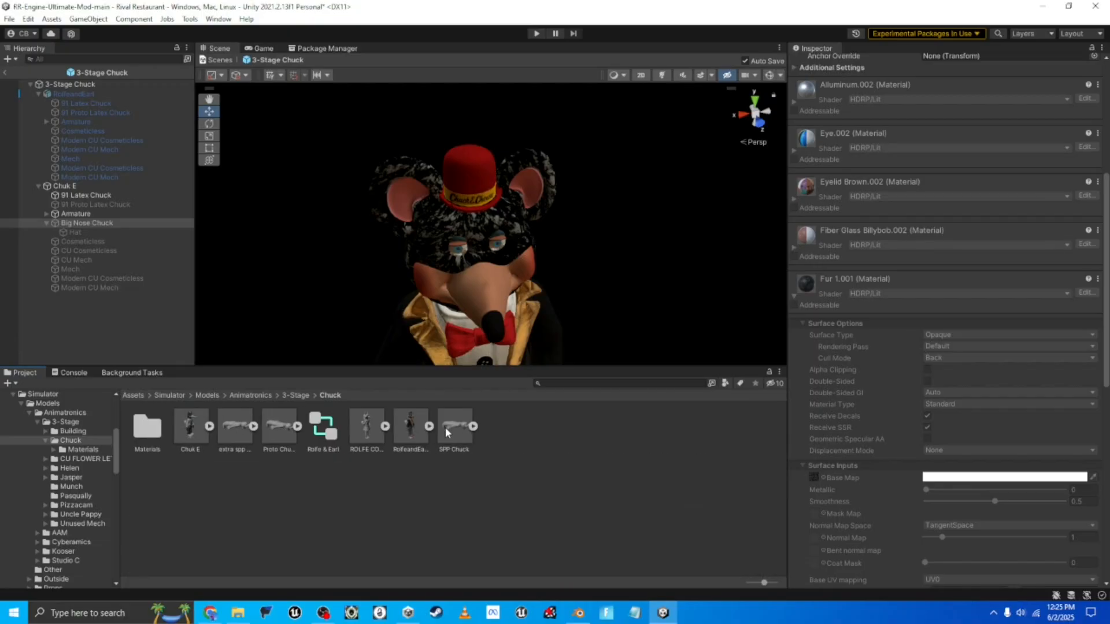
# - Examine the materials embedded in the Chuk E model and check the actions available for the model asset
pyautogui.click(214, 427)
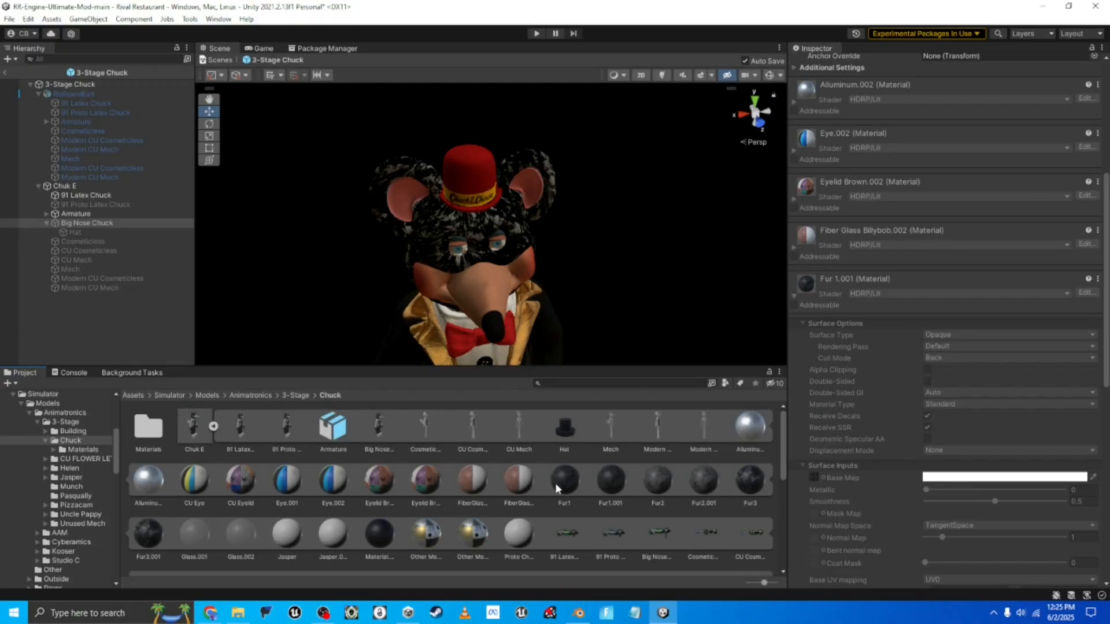
pyautogui.click(556, 483)
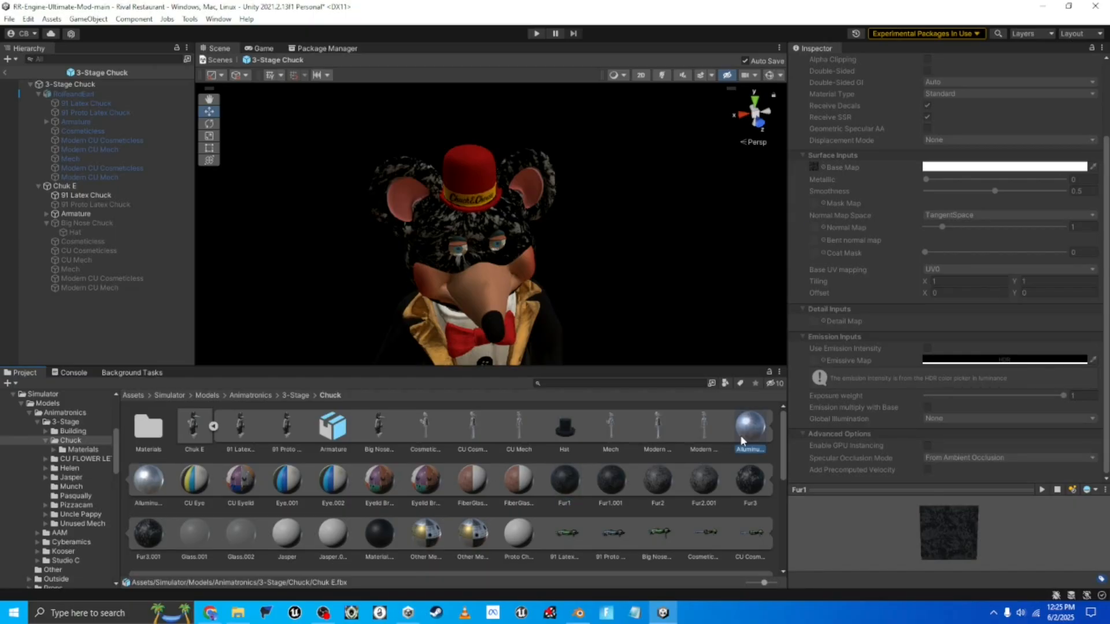
pyautogui.keyDown('shift'); pyautogui.click(517, 537); pyautogui.keyUp('shift')
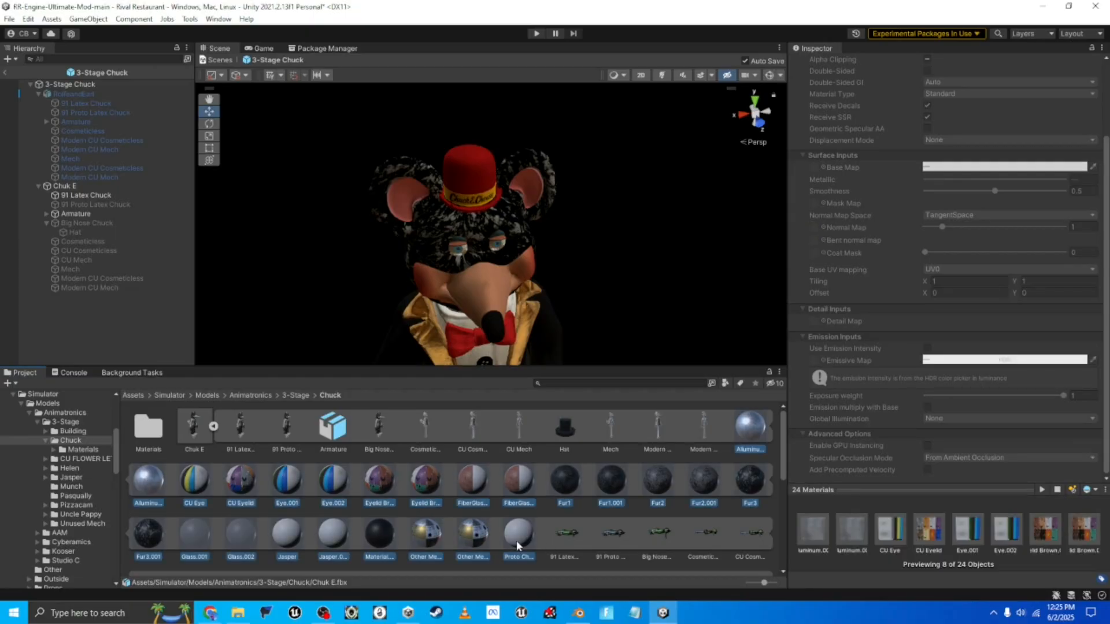
pyautogui.click(204, 428)
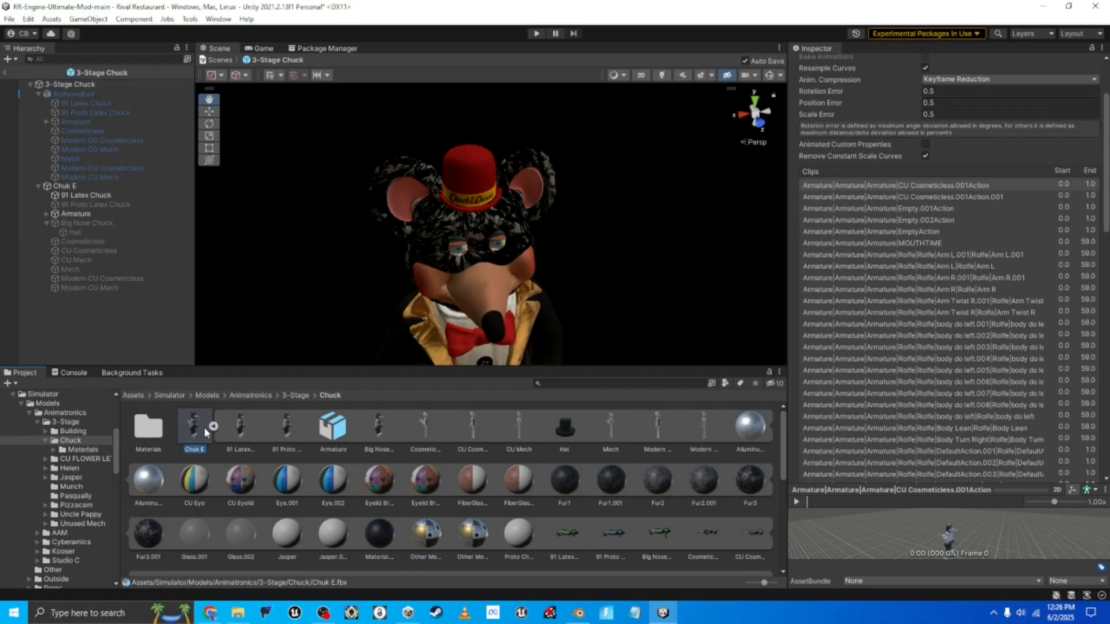
pyautogui.rightClick(204, 427)
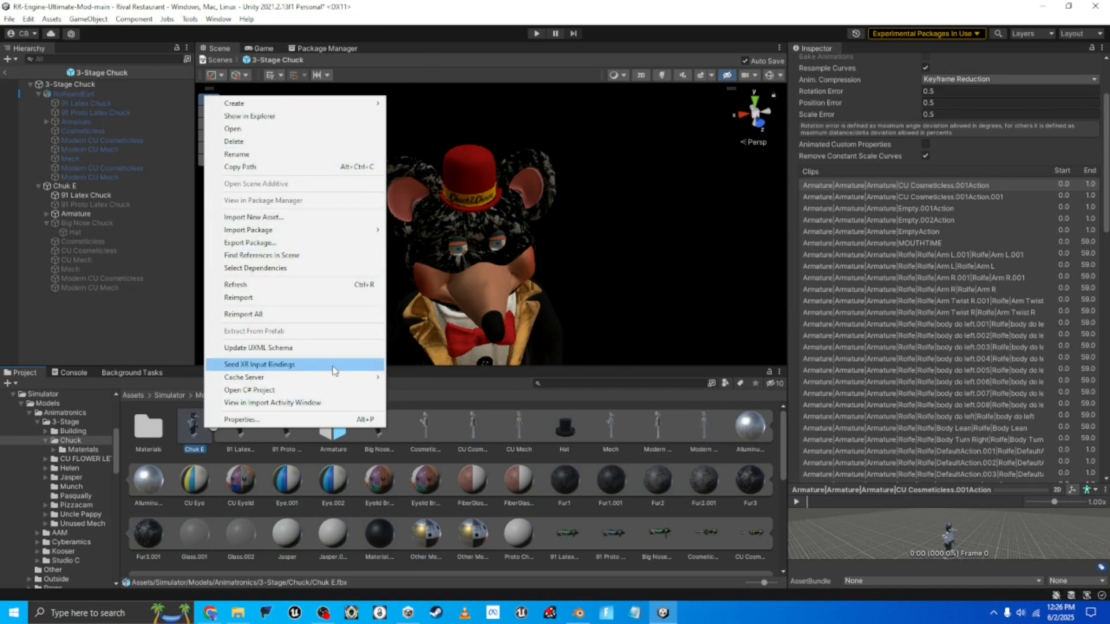
pyautogui.click(256, 473)
pyautogui.click(214, 428)
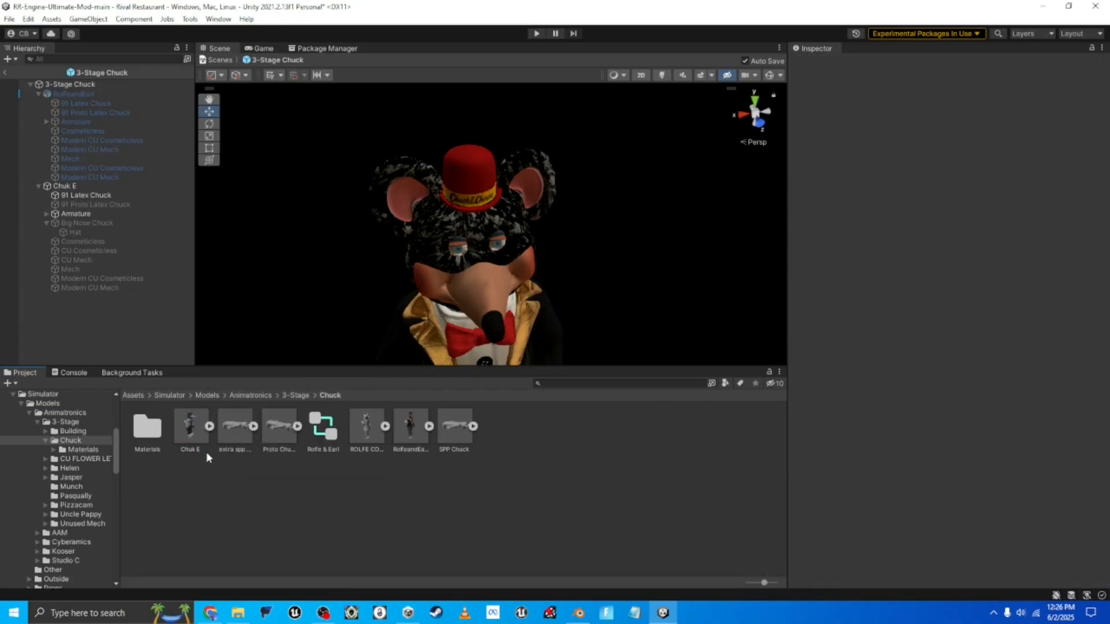
# - Open Chuck's Materials folder, look into its Textures subfolder, and collapse Big Nose Chuck in the hierarchy
pyautogui.doubleClick(148, 432)
pyautogui.click(49, 223)
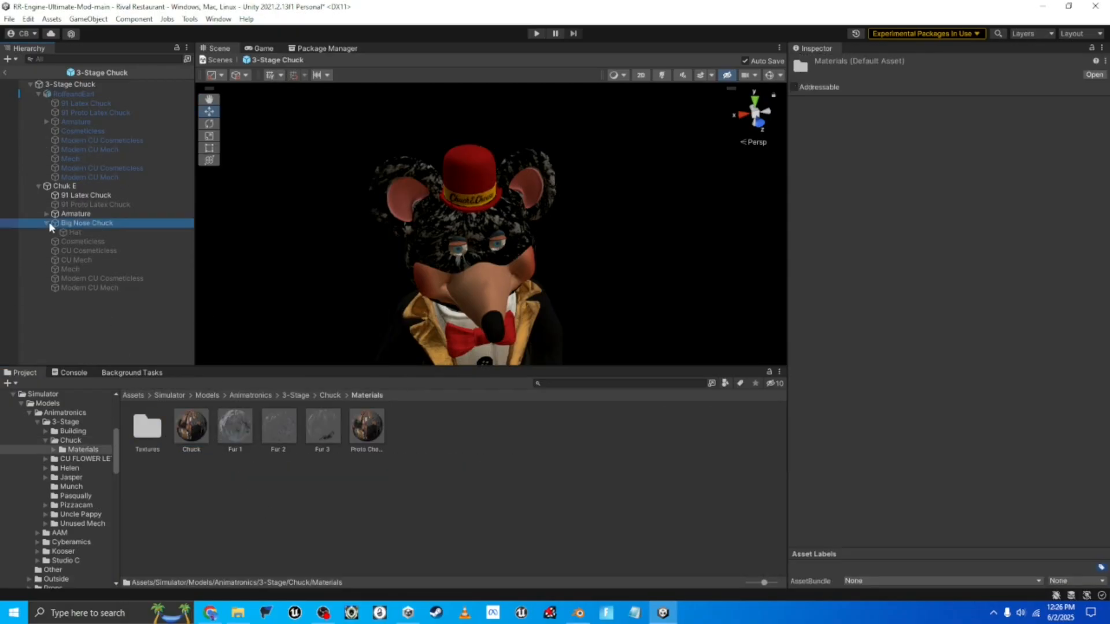
pyautogui.click(46, 224)
pyautogui.moveTo(369, 294); pyautogui.dragTo(375, 177, button='right')
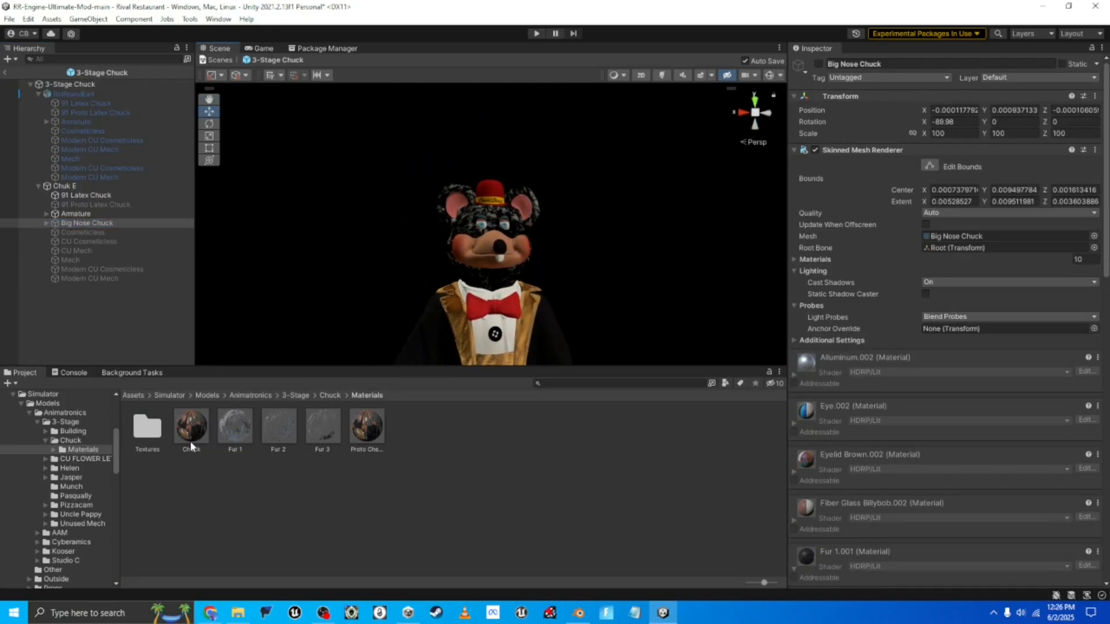
pyautogui.doubleClick(164, 438)
pyautogui.click(370, 395)
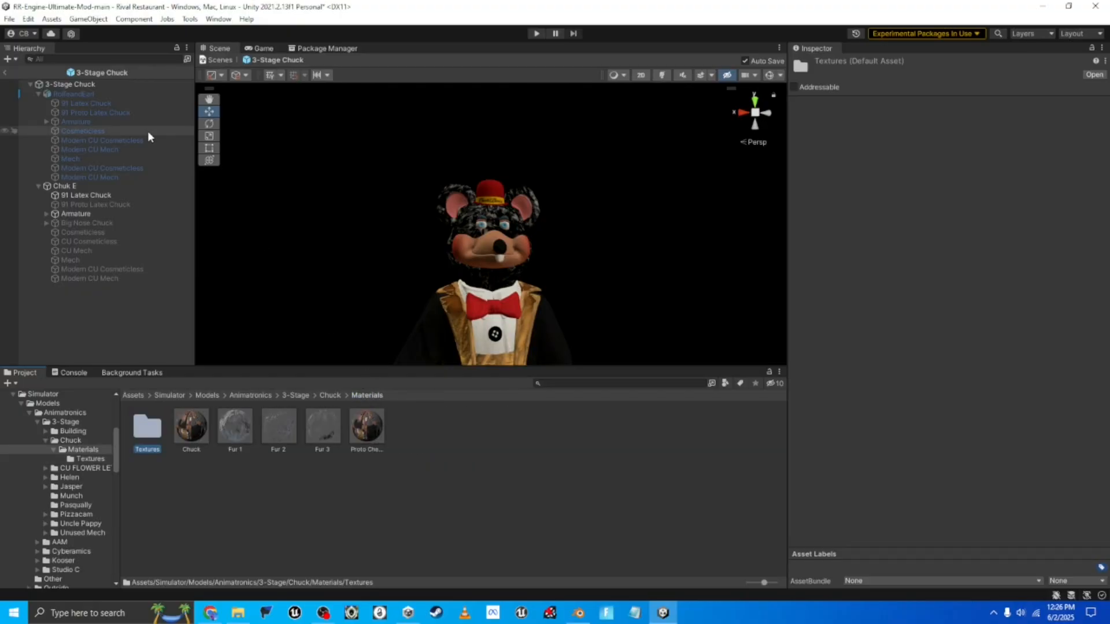
# - Apply the Fur 1 and Fur 2 materials to the fur on the head of 91 Latex Chuck
pyautogui.click(80, 195)
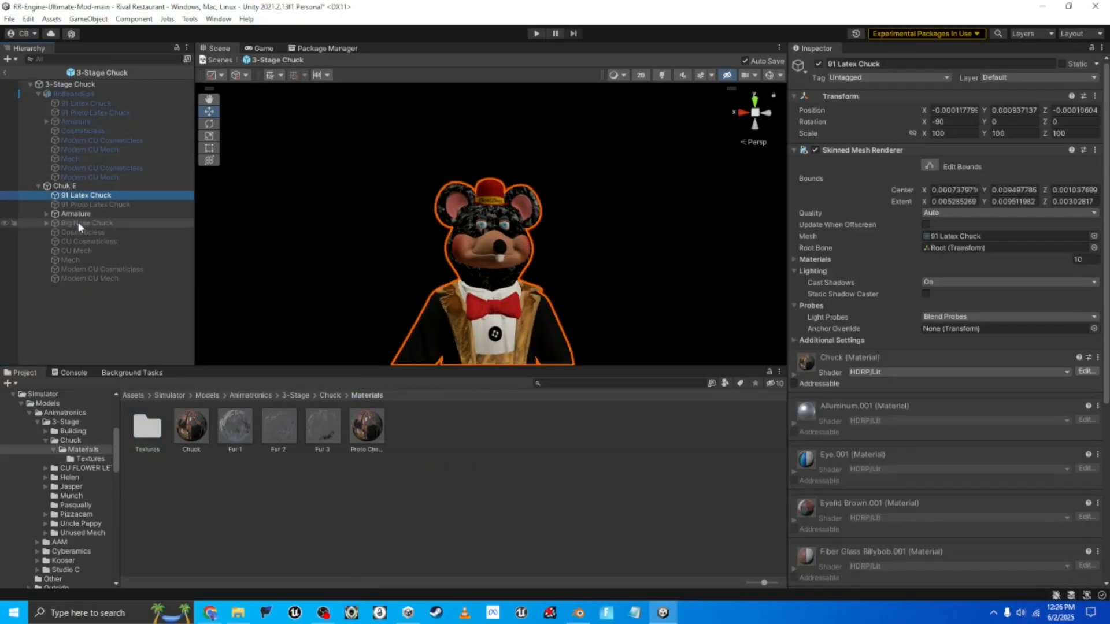
pyautogui.moveTo(496, 222); pyautogui.dragTo(525, 262, button='right')
pyautogui.press('w')
pyautogui.press('s')
pyautogui.press('w')
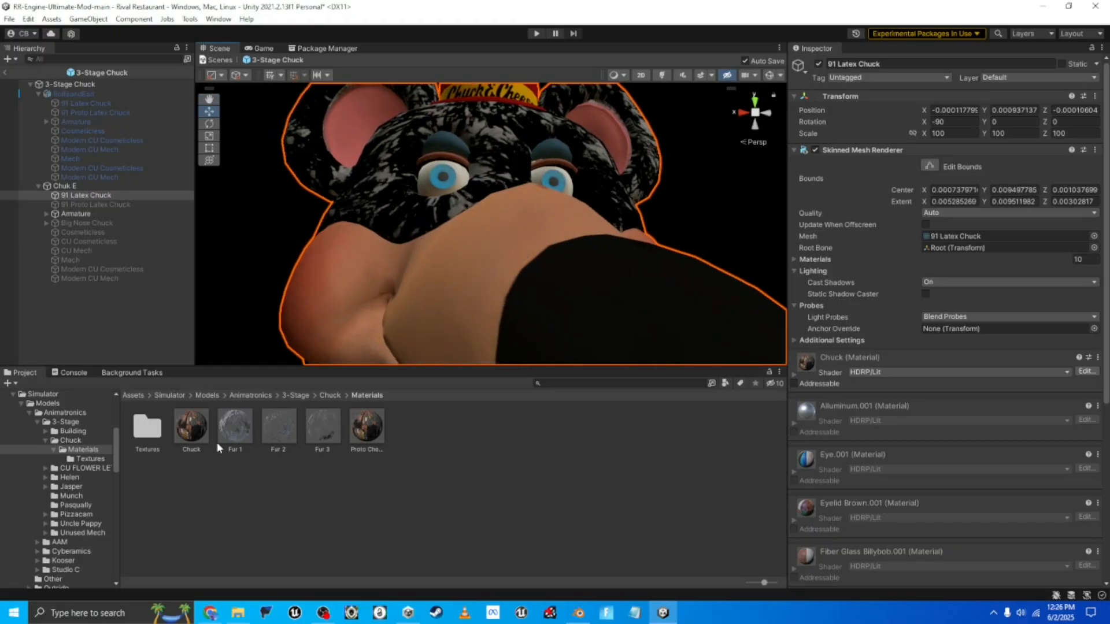
pyautogui.moveTo(266, 350); pyautogui.dragTo(368, 205)
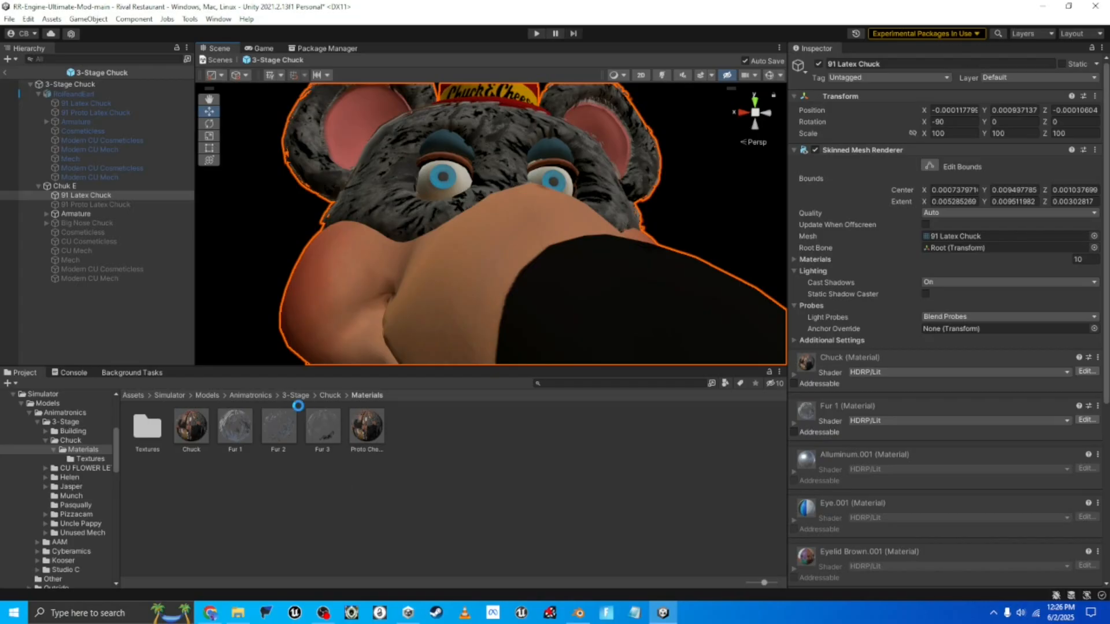
pyautogui.moveTo(279, 426); pyautogui.dragTo(412, 214)
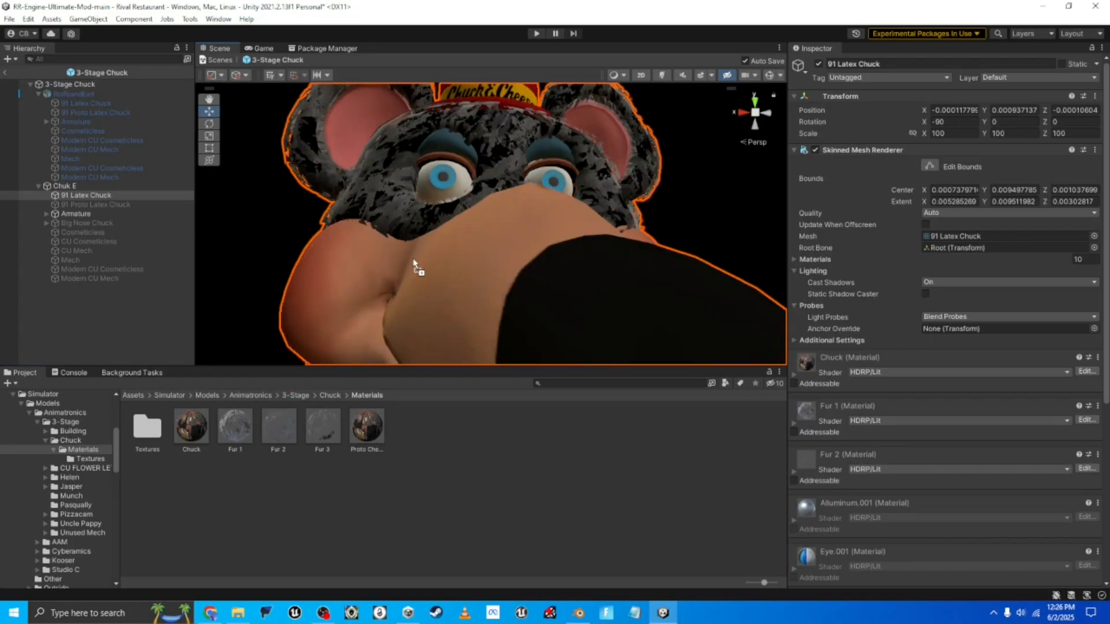
# - Apply the Fur 3 material to the remaining fur on the body of 91 Latex Chuck
pyautogui.press('s')
pyautogui.moveTo(402, 278); pyautogui.dragTo(283, 307, button='right')
pyautogui.press('w')
pyautogui.scroll(-10, 417, 347)
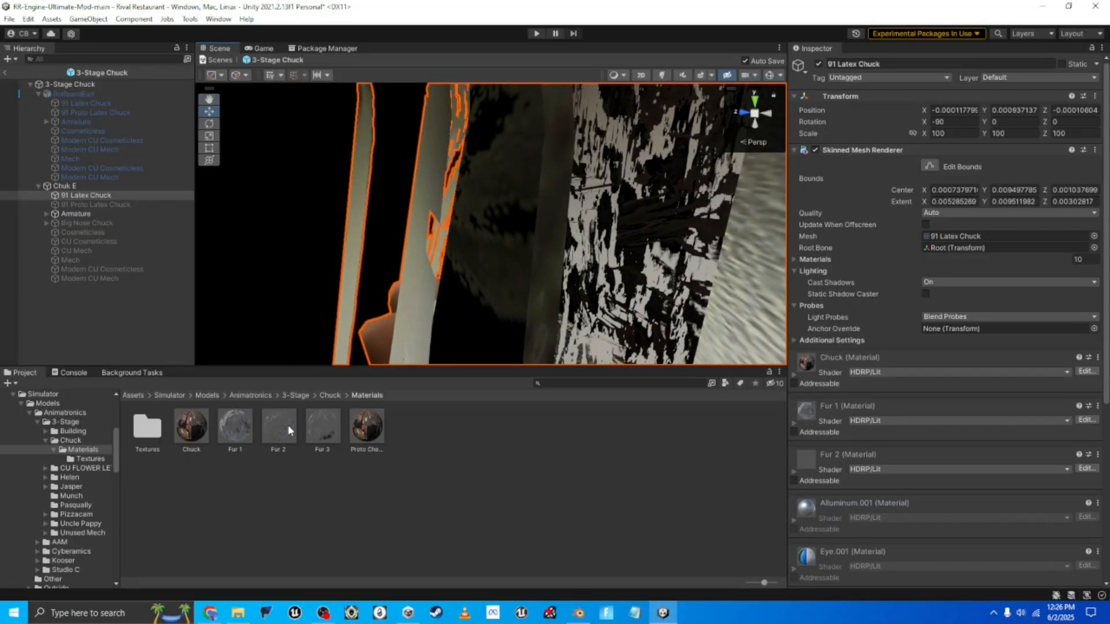
pyautogui.moveTo(236, 428); pyautogui.dragTo(484, 305)
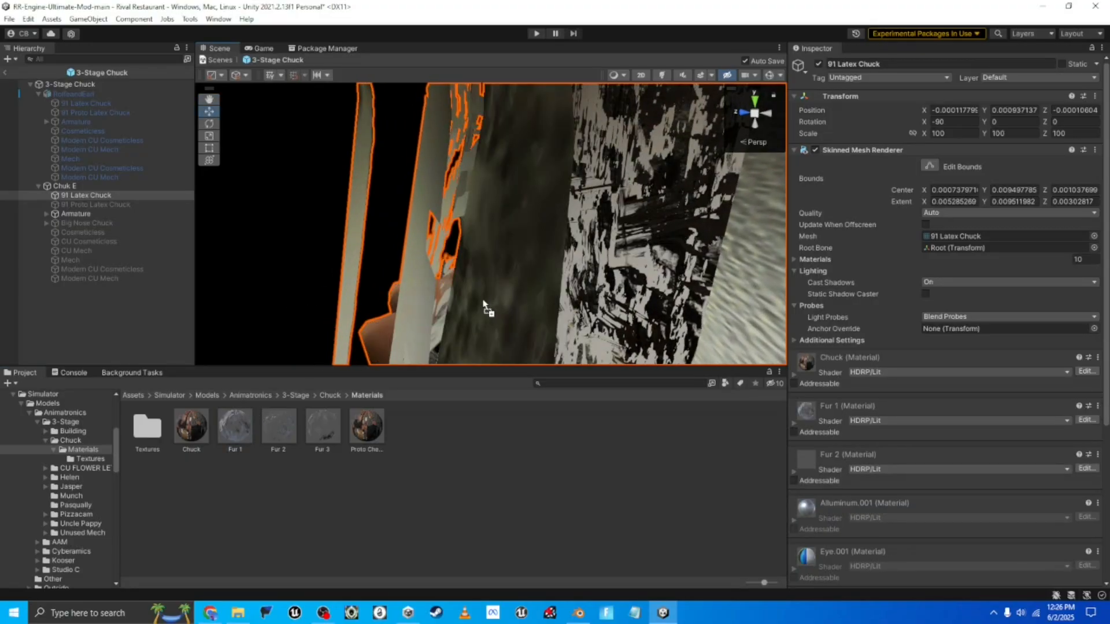
pyautogui.moveTo(344, 394); pyautogui.dragTo(447, 193)
pyautogui.moveTo(349, 267); pyautogui.dragTo(463, 272, button='right')
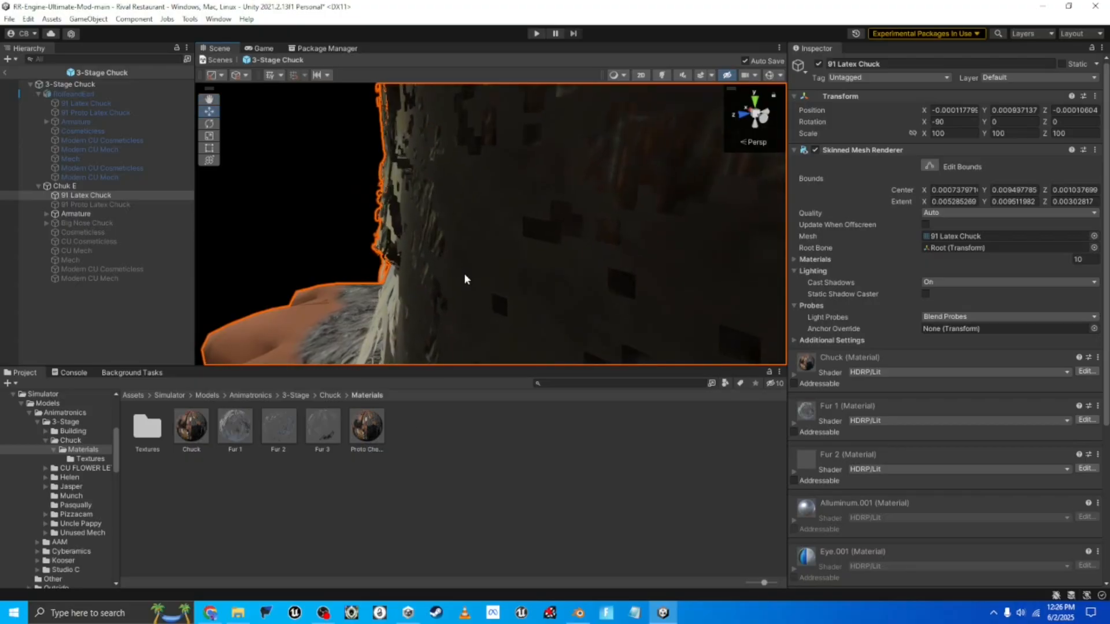
pyautogui.moveTo(417, 375); pyautogui.dragTo(468, 330)
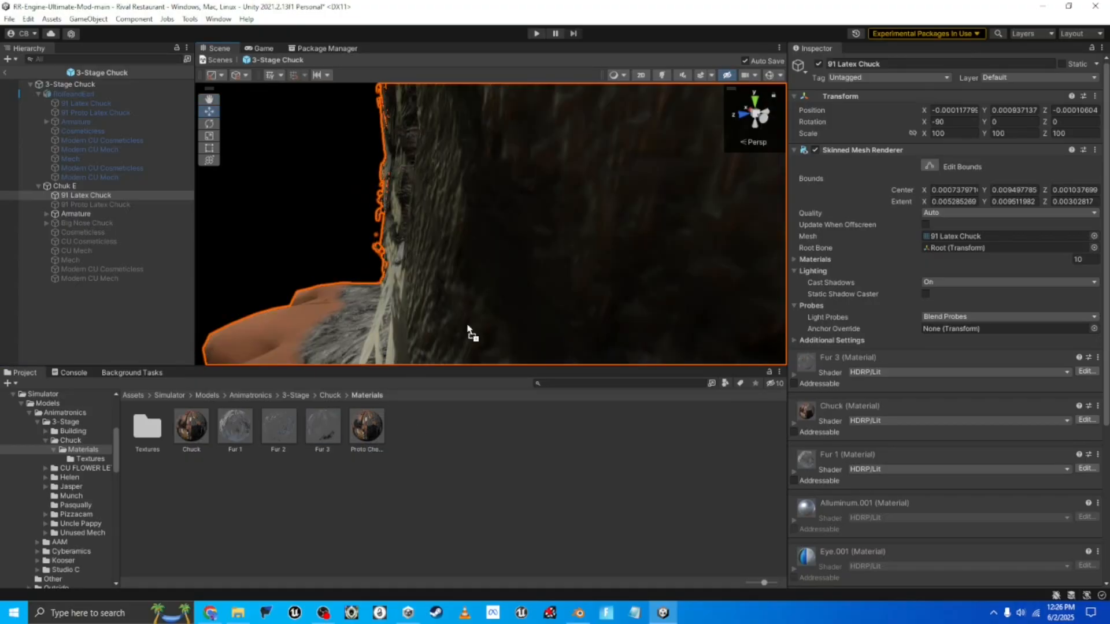
pyautogui.moveTo(471, 317); pyautogui.dragTo(696, 222, button='right')
pyautogui.scroll(-2, 509, 247)
pyautogui.scroll(-2, 683, 351)
pyautogui.press('w')
pyautogui.press('e')
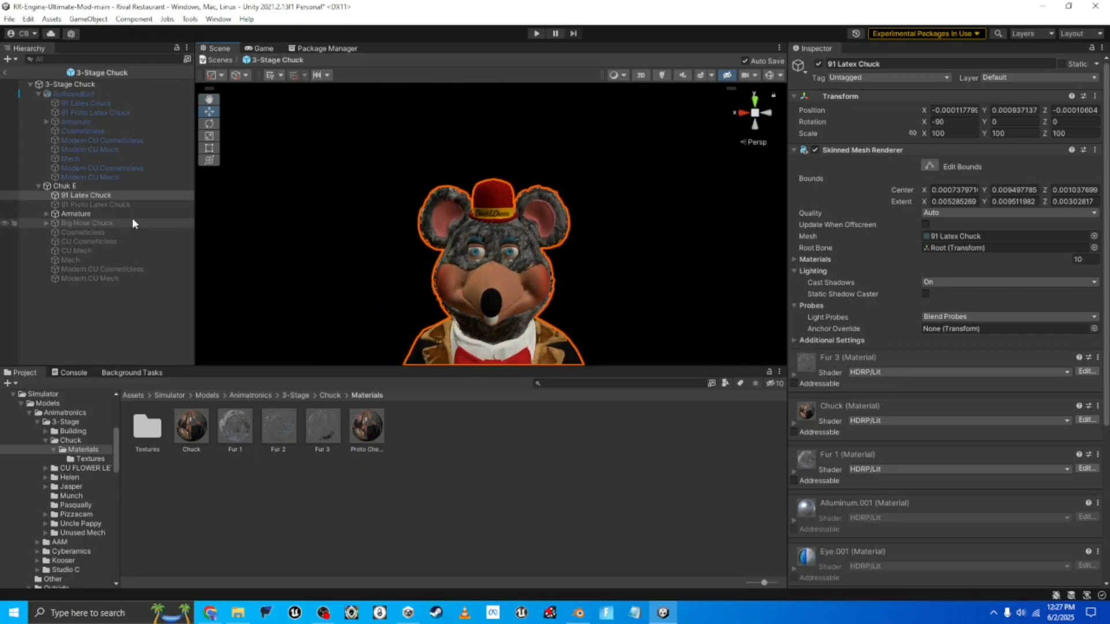
# - Deactivate 91 Latex Chuck and activate 91 Proto Latex Chuck in its place
pyautogui.click(117, 197)
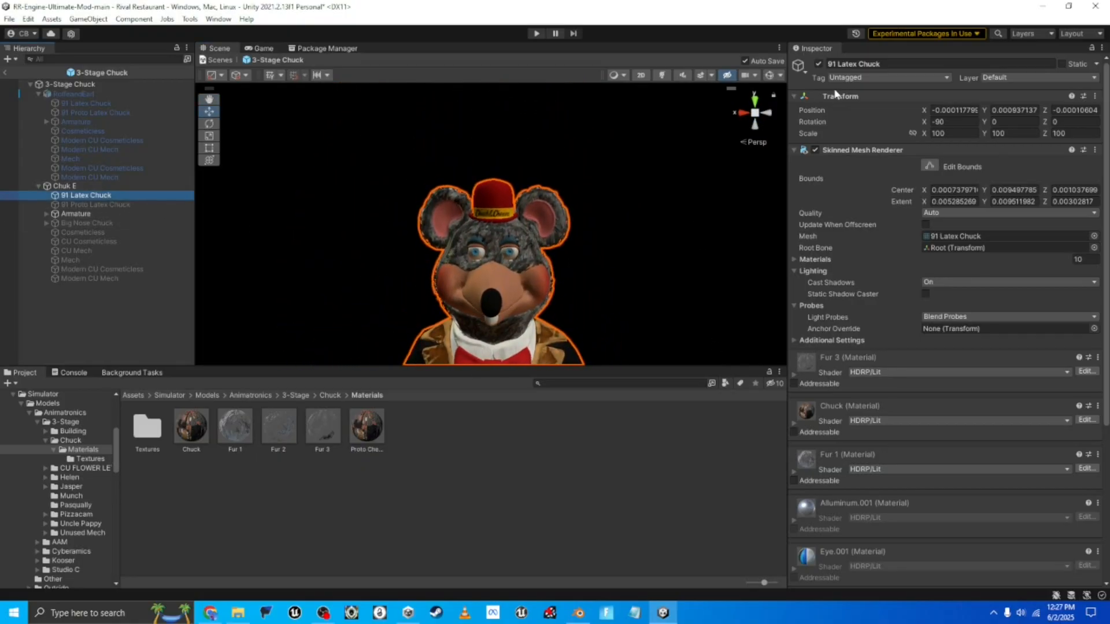
pyautogui.click(818, 63)
pyautogui.click(127, 205)
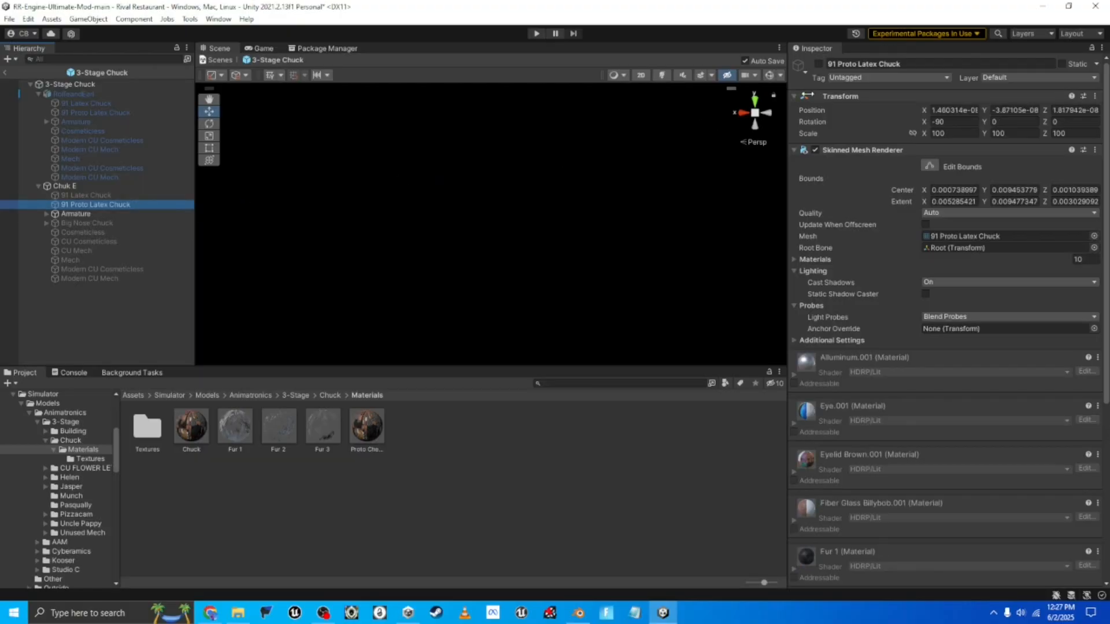
pyautogui.click(818, 64)
# - Apply the Proto Check material to the body of 91 Proto Latex Chuck
pyautogui.moveTo(642, 145); pyautogui.dragTo(614, 249, button='right')
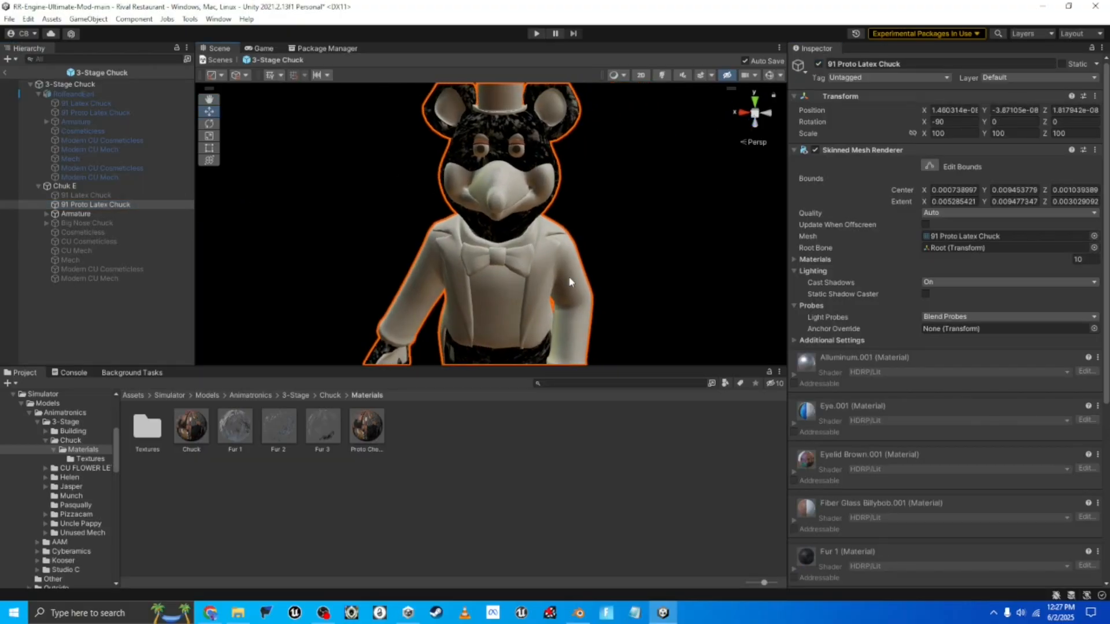
pyautogui.click(364, 431)
pyautogui.moveTo(377, 428); pyautogui.dragTo(518, 288)
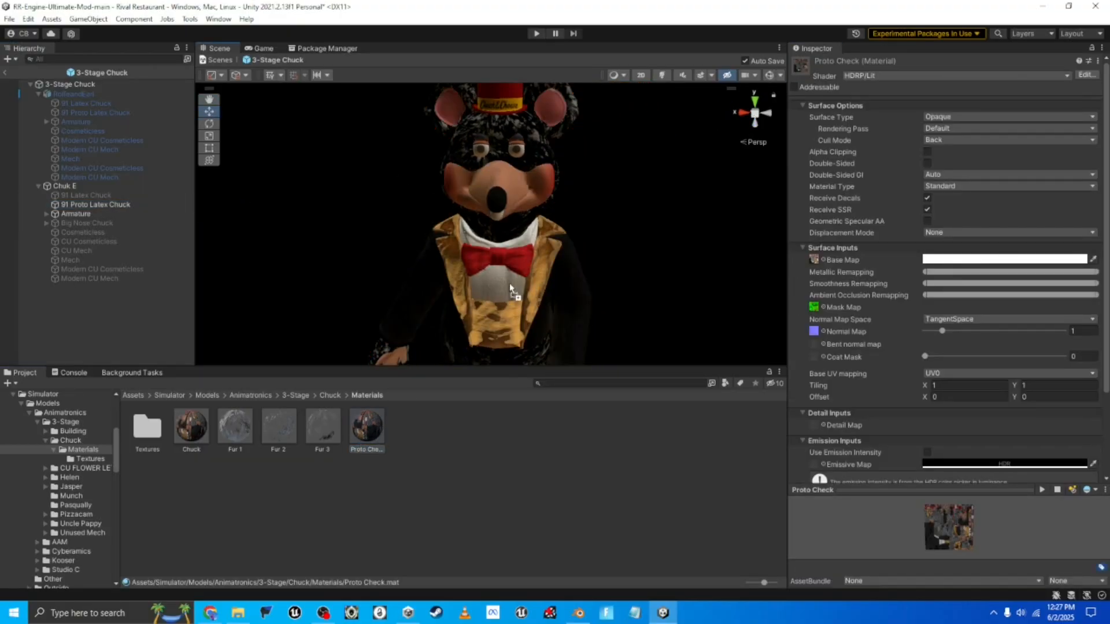
# - Apply the Fur 1, Fur 2 and Fur 3 materials to the fur surfaces of 91 Proto Latex Chuck
pyautogui.moveTo(496, 289); pyautogui.dragTo(300, 271, button='right')
pyautogui.scroll(-5, 374, 263)
pyautogui.moveTo(225, 443); pyautogui.dragTo(619, 289)
pyautogui.moveTo(274, 447); pyautogui.dragTo(508, 318)
pyautogui.moveTo(325, 432); pyautogui.dragTo(439, 346)
pyautogui.moveTo(440, 346); pyautogui.dragTo(797, 294, button='right')
pyautogui.press('w')
pyautogui.scroll(2, 635, 337)
pyautogui.scroll(-2, 831, 294)
pyautogui.press('w')
pyautogui.moveTo(590, 284); pyautogui.dragTo(599, 292, button='right')
pyautogui.scroll(-2, 601, 285)
pyautogui.scroll(2, 602, 285)
pyautogui.press('e')
pyautogui.press('s')
pyautogui.scroll(2, 921, 144)
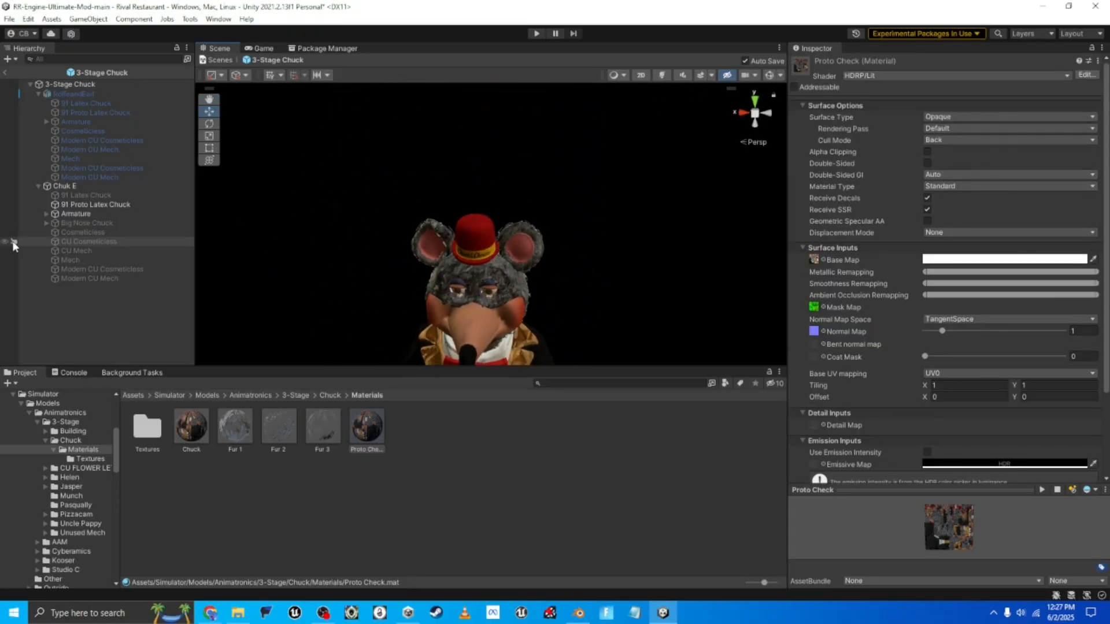
# - Deactivate 91 Proto Latex Chuck and activate Big Nose Chuck
pyautogui.click(82, 205)
pyautogui.click(818, 63)
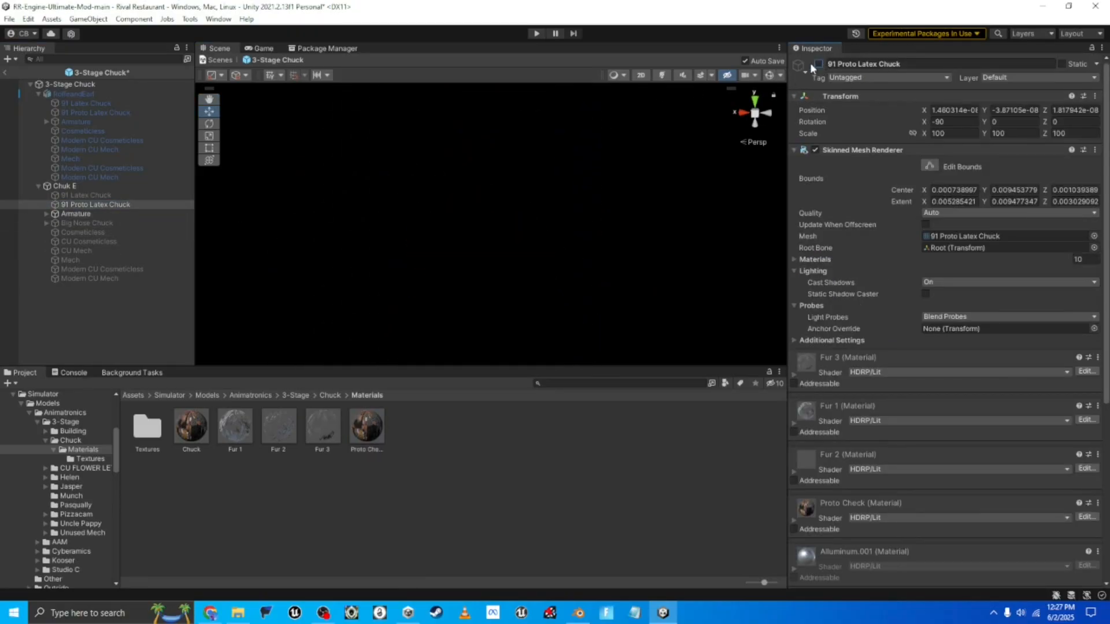
pyautogui.click(127, 222)
pyautogui.click(818, 63)
# - Apply the Chuck material to the body of Big Nose Chuck
pyautogui.keyDown('alt'); pyautogui.moveTo(385, 241); pyautogui.dragTo(460, 264); pyautogui.keyUp('alt')
pyautogui.moveTo(461, 265); pyautogui.dragTo(538, 193, button='right')
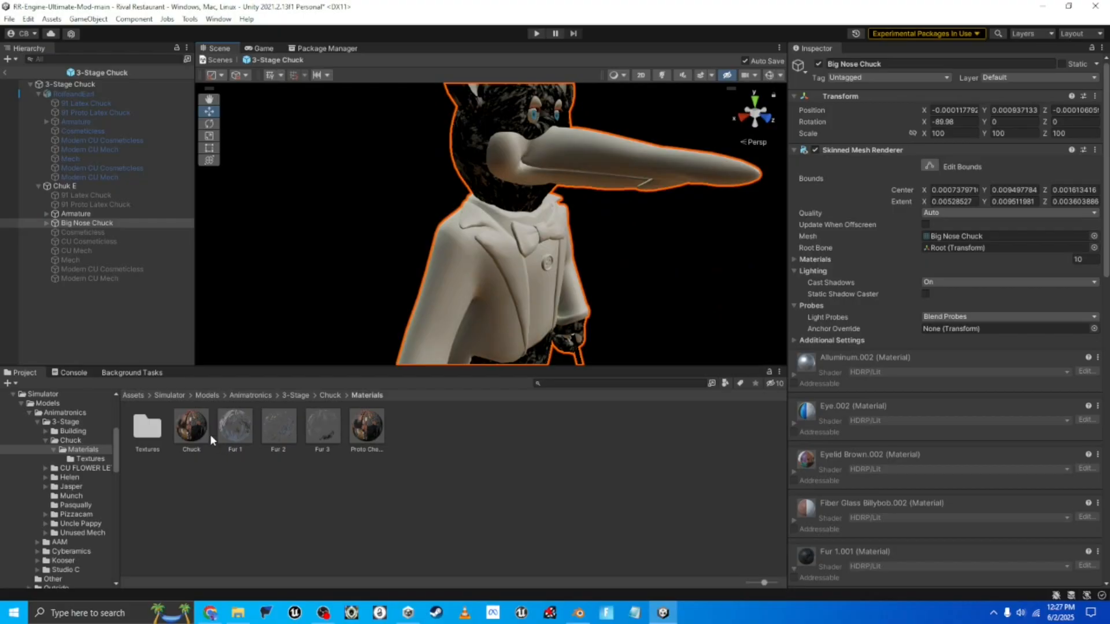
pyautogui.moveTo(223, 407); pyautogui.dragTo(486, 272)
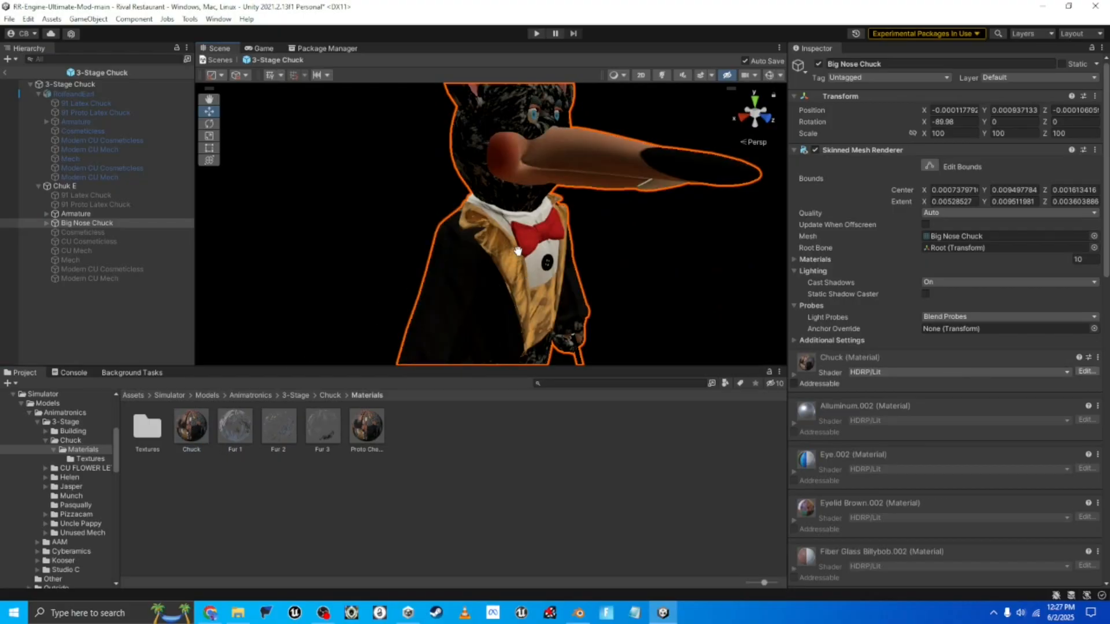
# - Apply the Fur 1, Fur 2 and Fur 3 materials to the fur surfaces of Big Nose Chuck
pyautogui.moveTo(460, 344); pyautogui.dragTo(527, 343, button='right')
pyautogui.press('w')
pyautogui.scroll(-5, 320, 334)
pyautogui.scroll(3, 331, 339)
pyautogui.moveTo(521, 320); pyautogui.dragTo(644, 260)
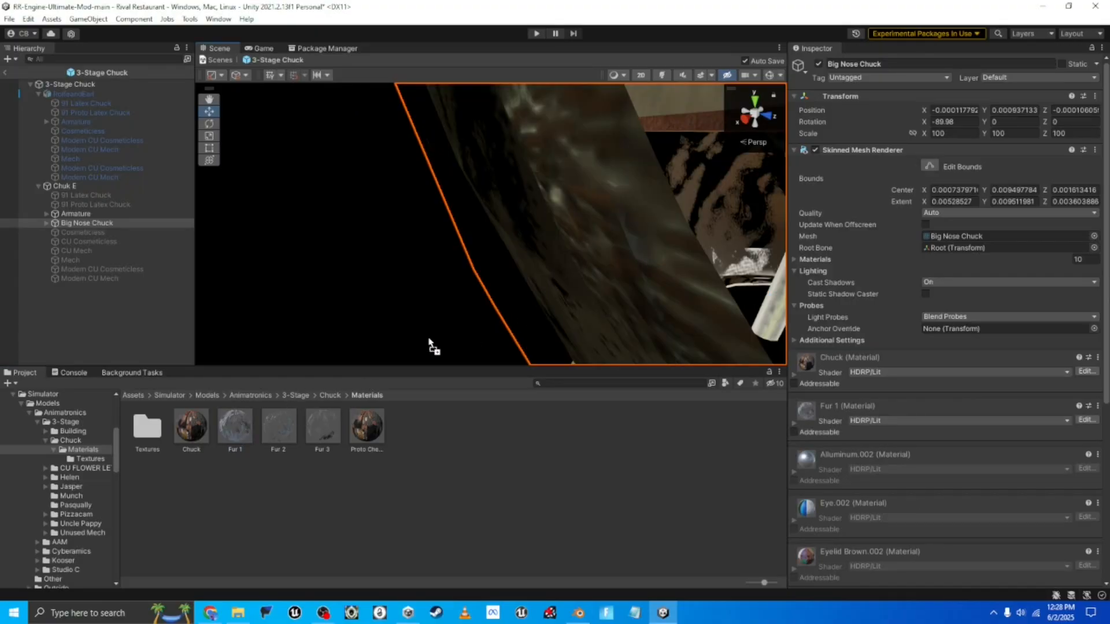
pyautogui.moveTo(255, 451); pyautogui.dragTo(279, 434)
pyautogui.moveTo(365, 383); pyautogui.dragTo(571, 298)
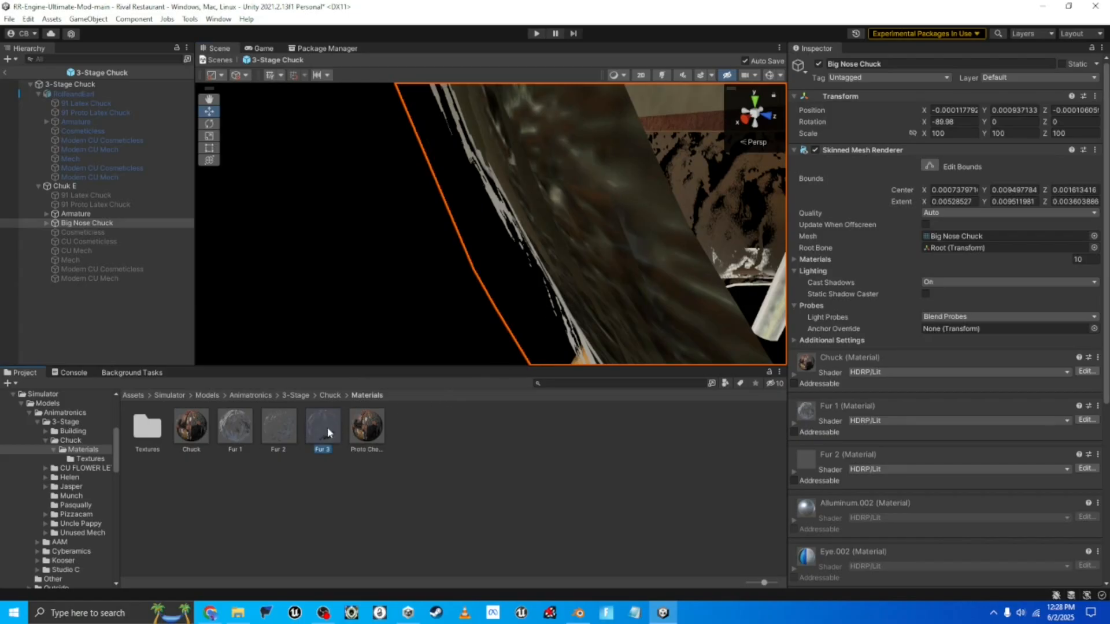
pyautogui.moveTo(480, 291)
pyautogui.mouseDown()
pyautogui.moveTo(500, 285)
pyautogui.moveTo(478, 298)
pyautogui.moveTo(490, 296)
pyautogui.mouseUp()
pyautogui.moveTo(492, 296); pyautogui.dragTo(416, 266, button='right')
pyautogui.press('s')
pyautogui.scroll(-3, 587, 286)
pyautogui.scroll(-3, 587, 286)
pyautogui.press('d')
pyautogui.press('w')
pyautogui.scroll(-2, 527, 286)
pyautogui.press('s')
# - Deactivate Big Nose Chuck and activate the Cosmeticless variant of Chuk E
pyautogui.click(164, 223)
pyautogui.click(818, 64)
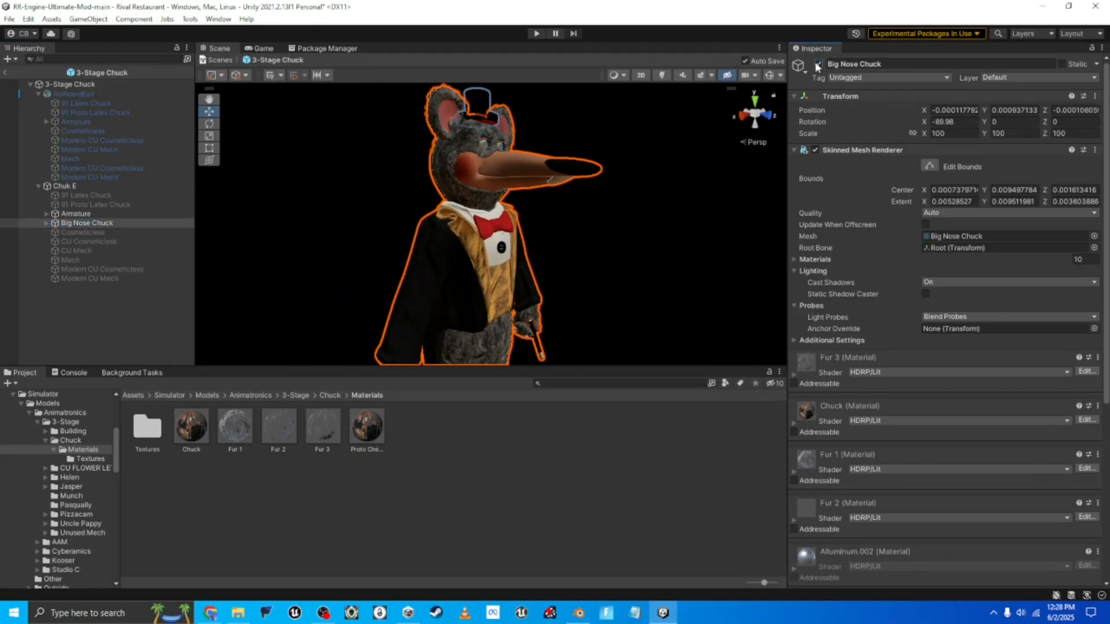
pyautogui.click(87, 224)
pyautogui.press('Down')
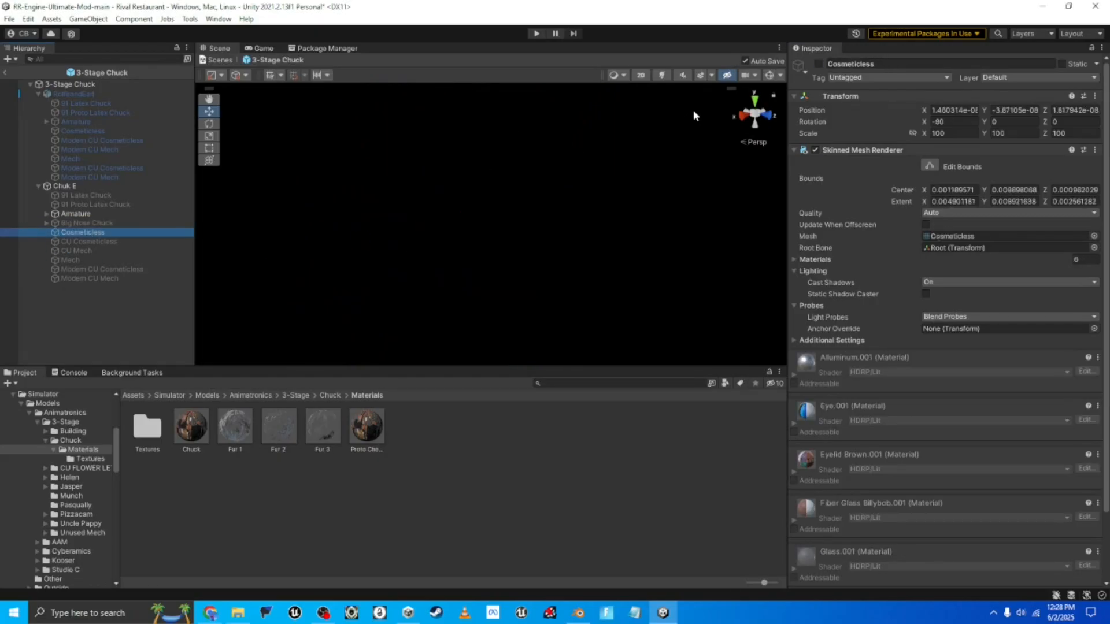
pyautogui.click(818, 63)
# - Examine the Cosmeticless variant from the front with the scene lighting switched on and off
pyautogui.click(663, 76)
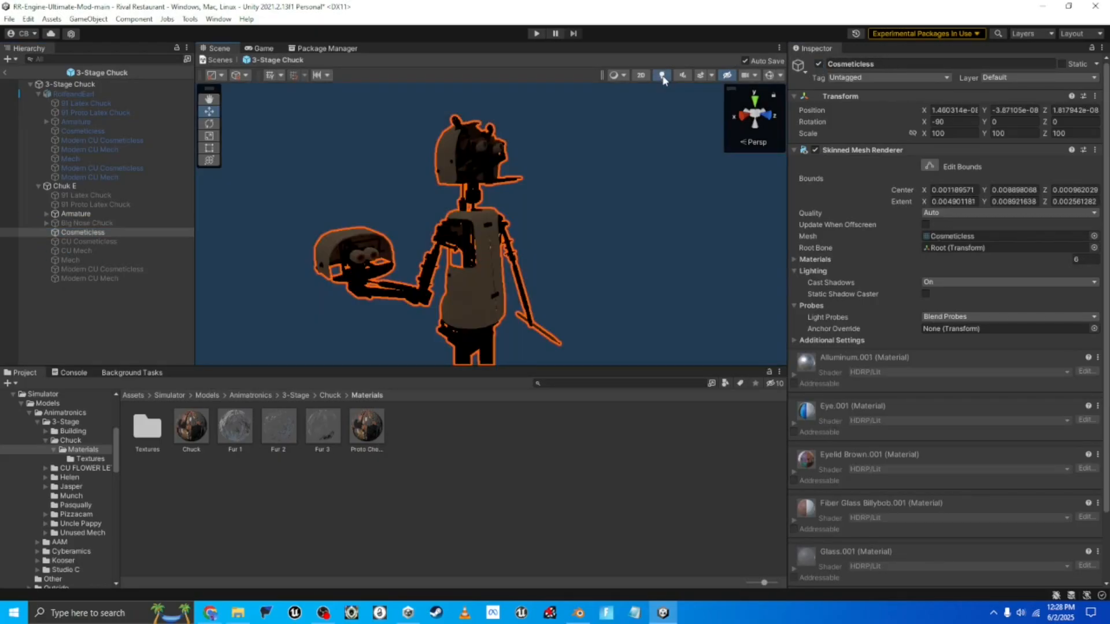
pyautogui.click(663, 76)
pyautogui.click(664, 77)
pyautogui.press('d')
pyautogui.moveTo(652, 107); pyautogui.dragTo(533, 149, button='right')
pyautogui.press('w')
pyautogui.press('s')
pyautogui.press('w')
pyautogui.press('s')
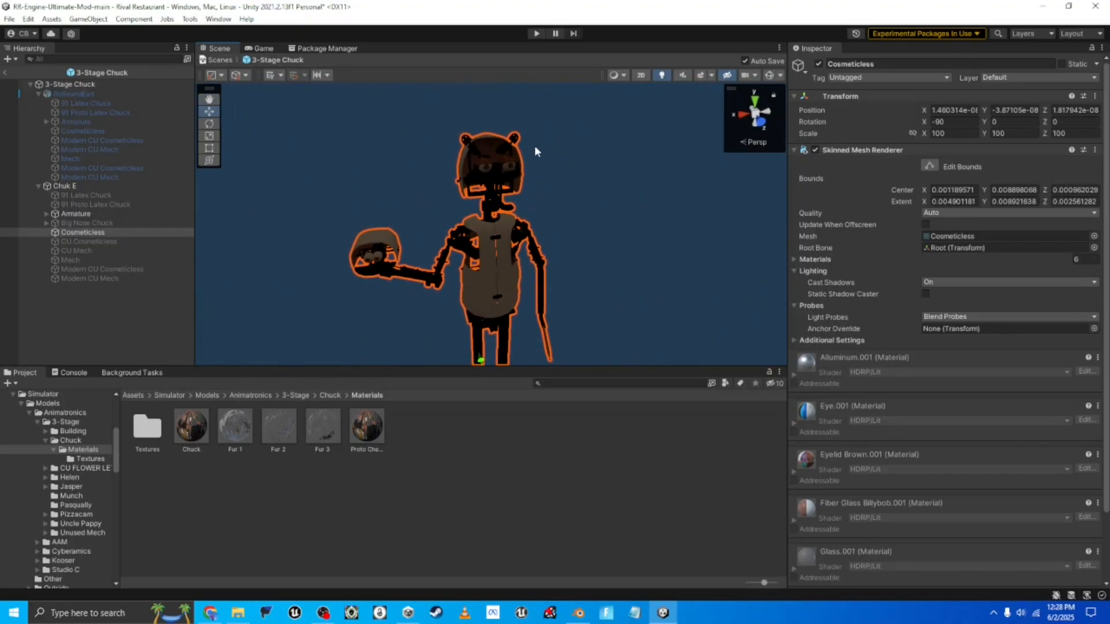
pyautogui.click(663, 75)
# - Turn on scene lighting, activate CU Cosmeticless, and deactivate Cosmeticless to view the variant alone
pyautogui.click(159, 242)
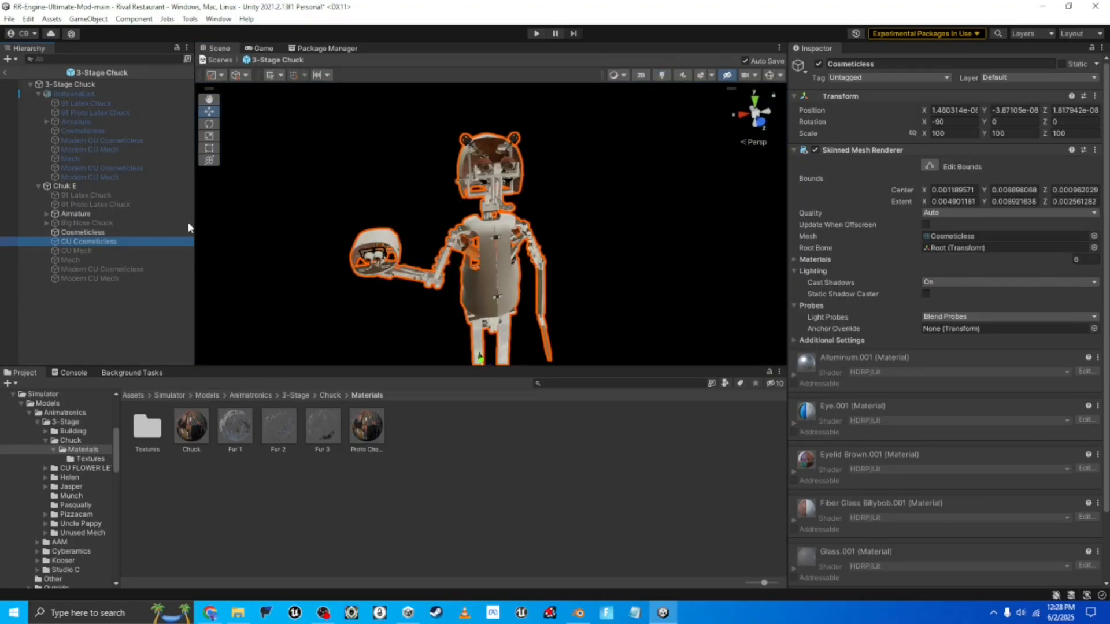
pyautogui.click(664, 75)
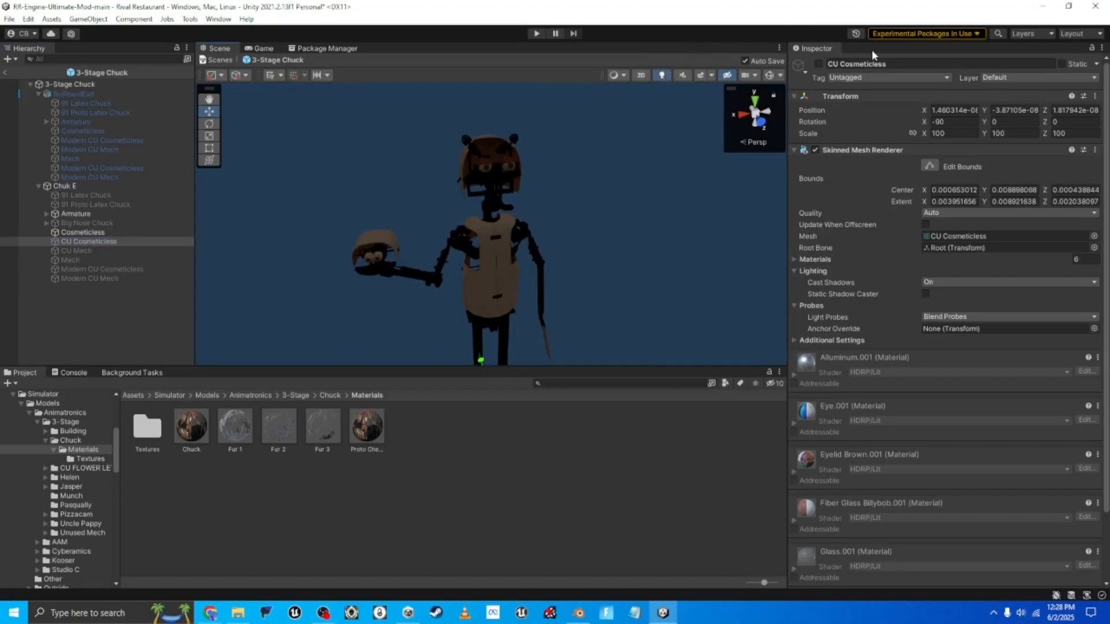
pyautogui.click(818, 63)
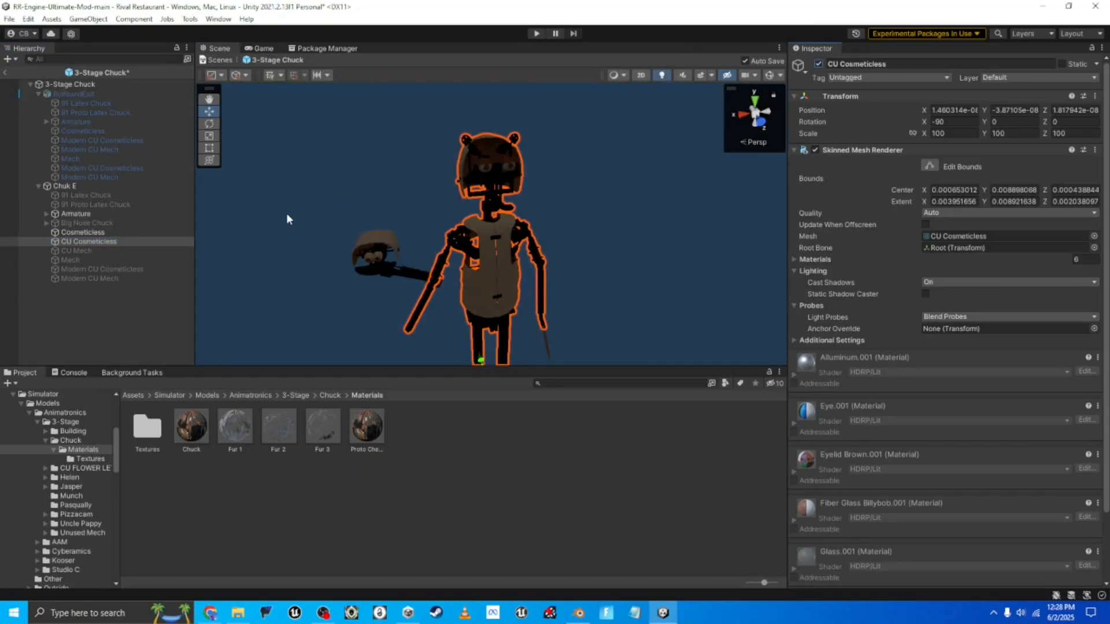
pyautogui.click(110, 233)
pyautogui.click(818, 64)
# - Activate CU Mech and deactivate CU Cosmeticless
pyautogui.click(100, 240)
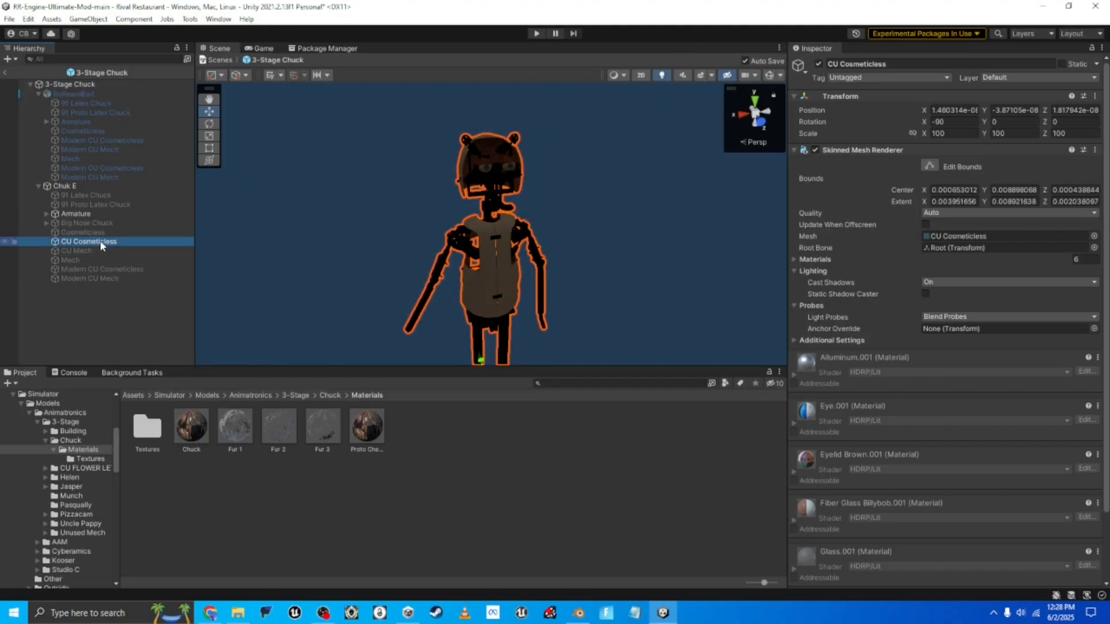
pyautogui.click(157, 252)
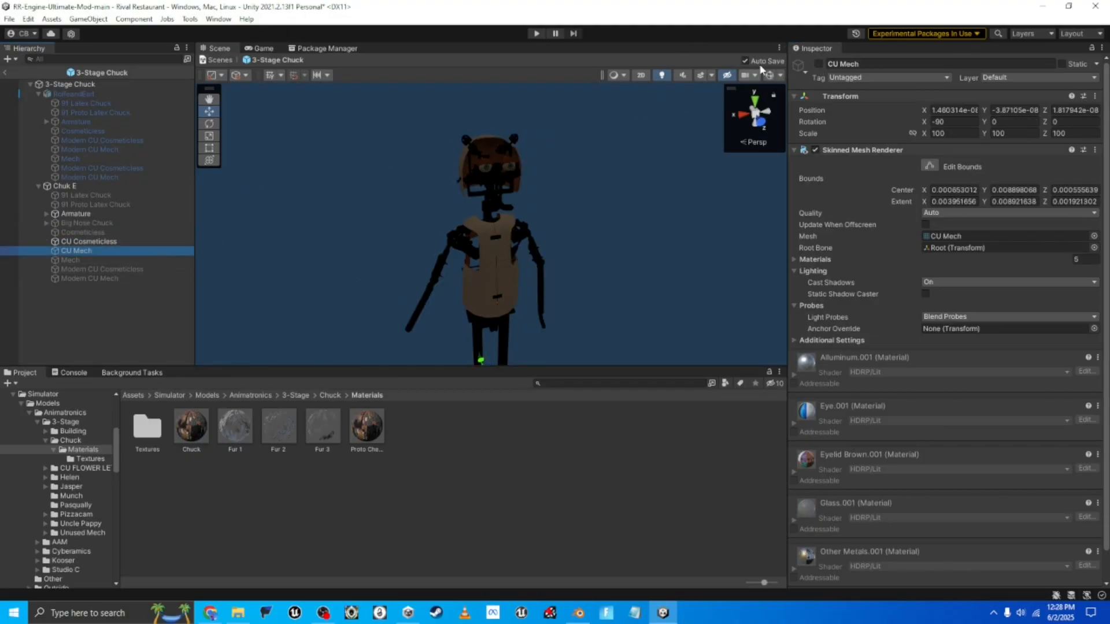
pyautogui.click(819, 64)
pyautogui.click(105, 243)
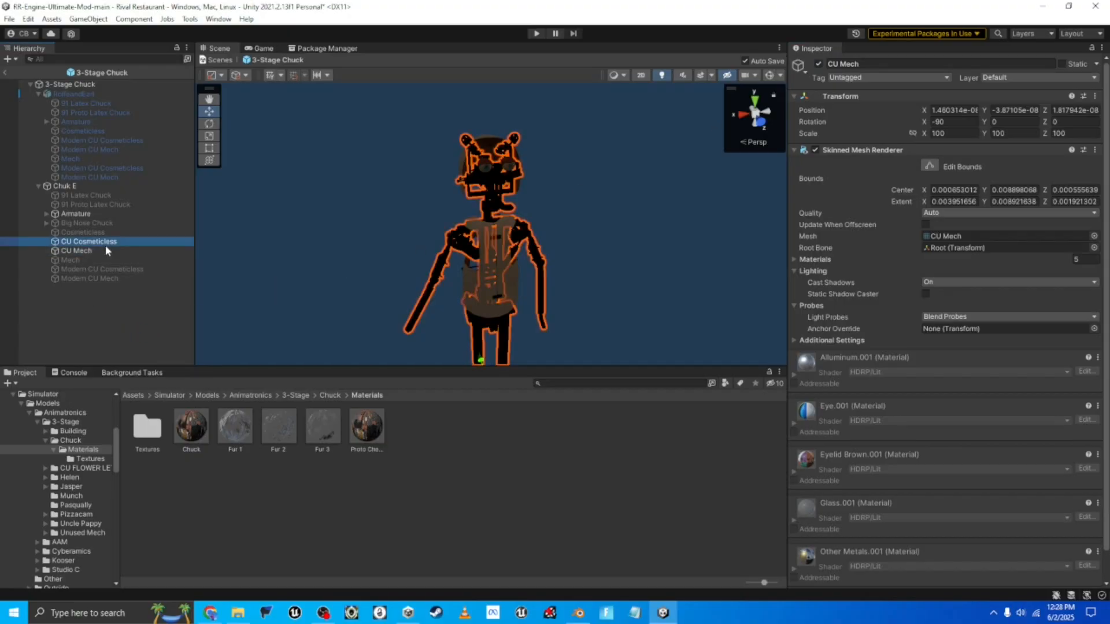
pyautogui.click(818, 64)
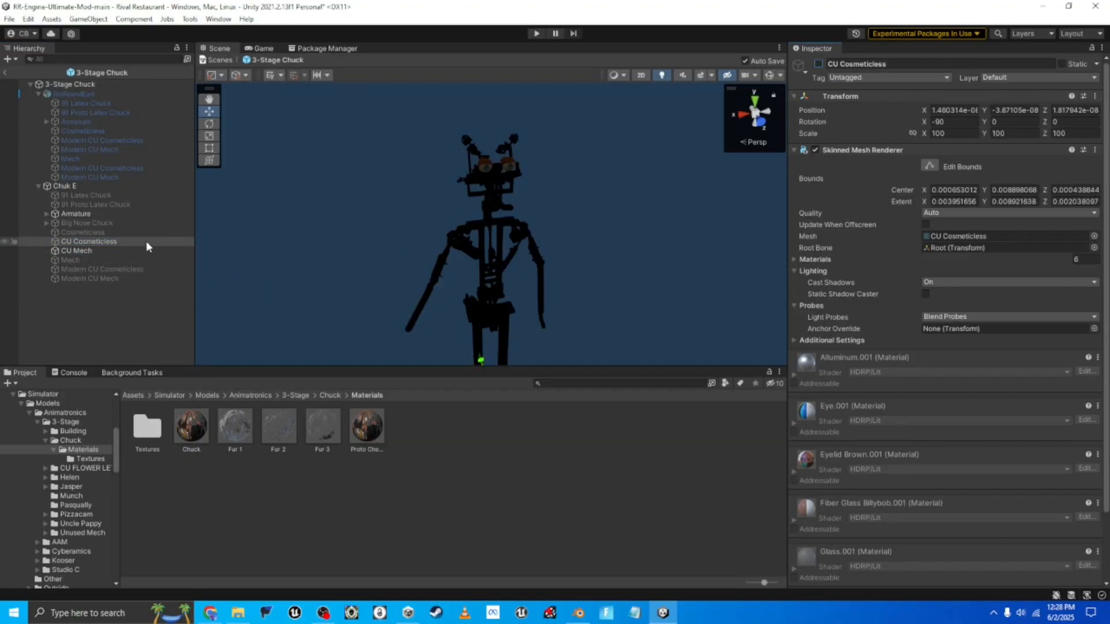
# - Deactivate CU Mech and check the Mech variant by switching it on and back off
pyautogui.click(104, 251)
pyautogui.click(819, 65)
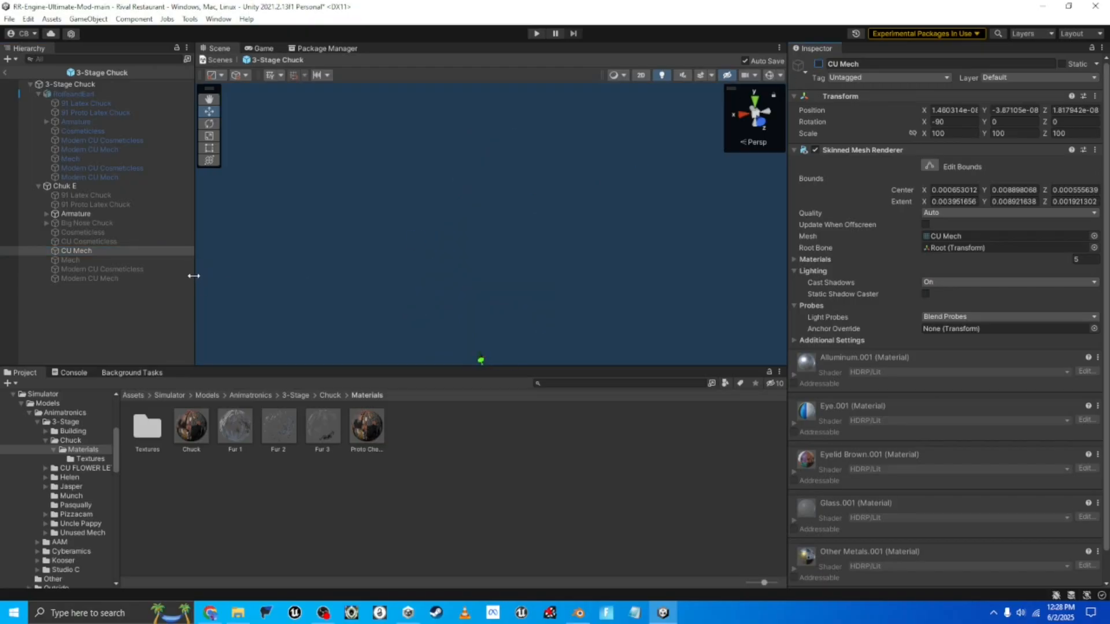
pyautogui.click(139, 260)
pyautogui.click(818, 64)
pyautogui.click(818, 64)
# - Check the Modern CU Cosmeticless and Modern CU Mech variants by activating each one and deactivating both again
pyautogui.click(110, 269)
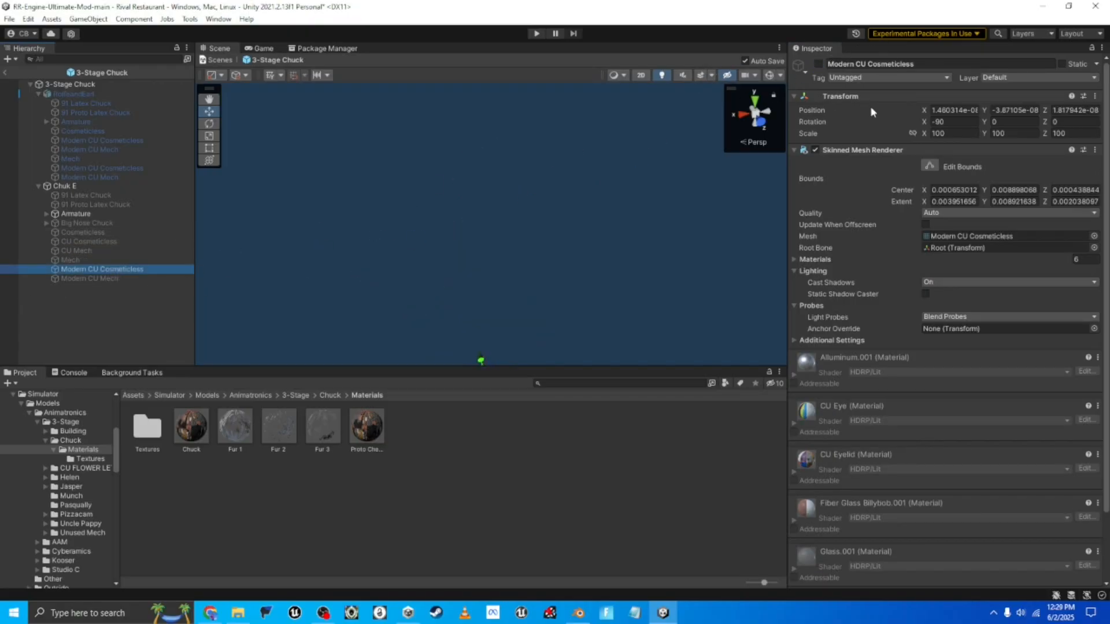
pyautogui.click(818, 65)
pyautogui.click(131, 280)
pyautogui.click(818, 64)
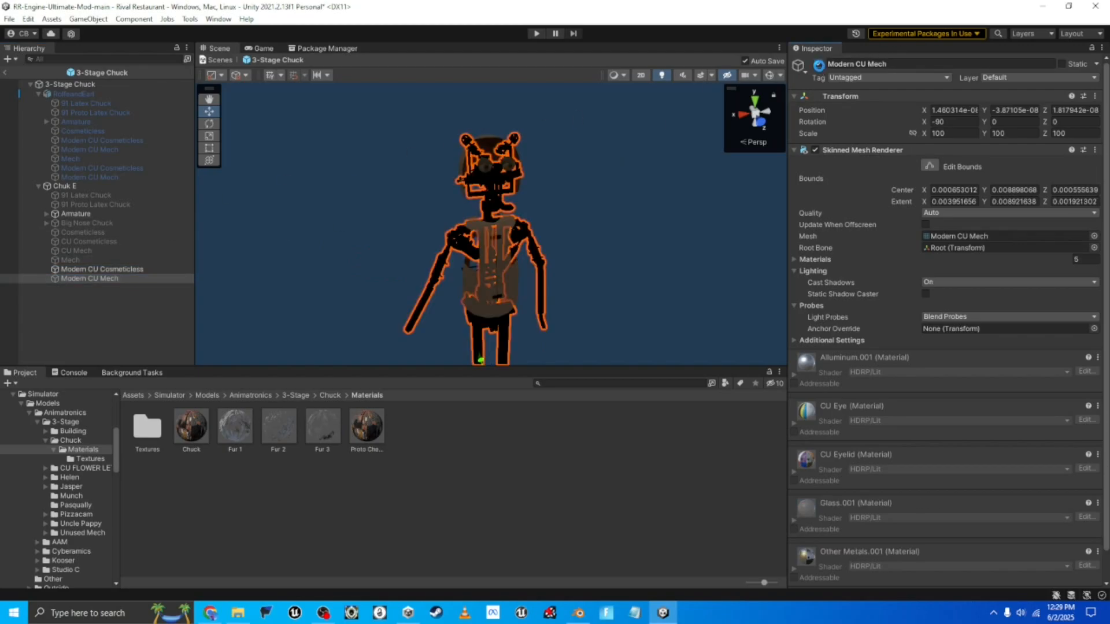
pyautogui.click(818, 64)
pyautogui.click(94, 269)
pyautogui.click(818, 64)
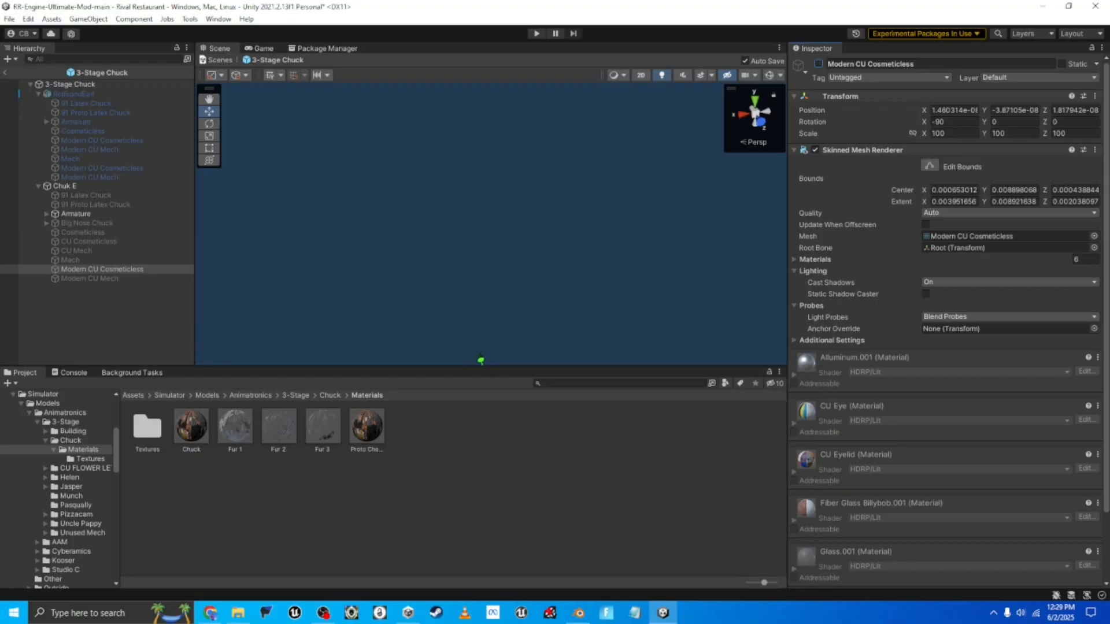
# - Activate all of Chuk E's costume variants at once, from 91 Latex Chuck through Modern CU Mech, leaving out the Armature
pyautogui.click(129, 279)
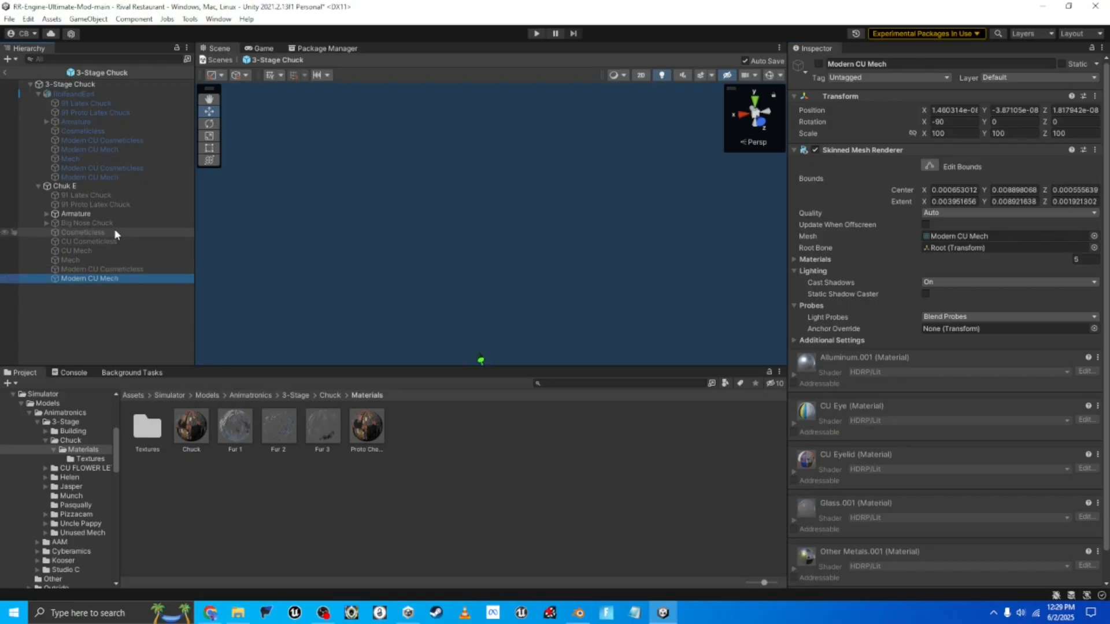
pyautogui.keyDown('shift'); pyautogui.click(114, 223); pyautogui.keyUp('shift')
pyautogui.keyDown('ctrl'); pyautogui.click(99, 205); pyautogui.keyUp('ctrl')
pyautogui.keyDown('ctrl'); pyautogui.click(96, 195); pyautogui.keyUp('ctrl')
pyautogui.click(815, 67)
pyautogui.click(818, 63)
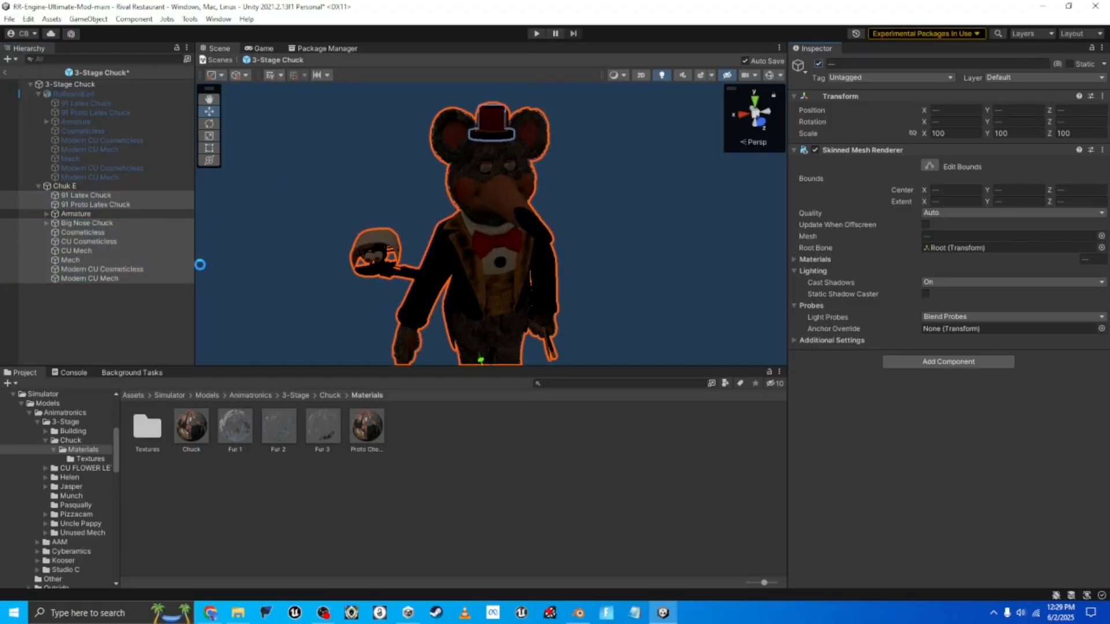
pyautogui.click(141, 290)
pyautogui.moveTo(566, 254)
pyautogui.mouseDown(button='right')
pyautogui.moveTo(583, 254)
pyautogui.moveTo(552, 252)
pyautogui.mouseUp(button='right')
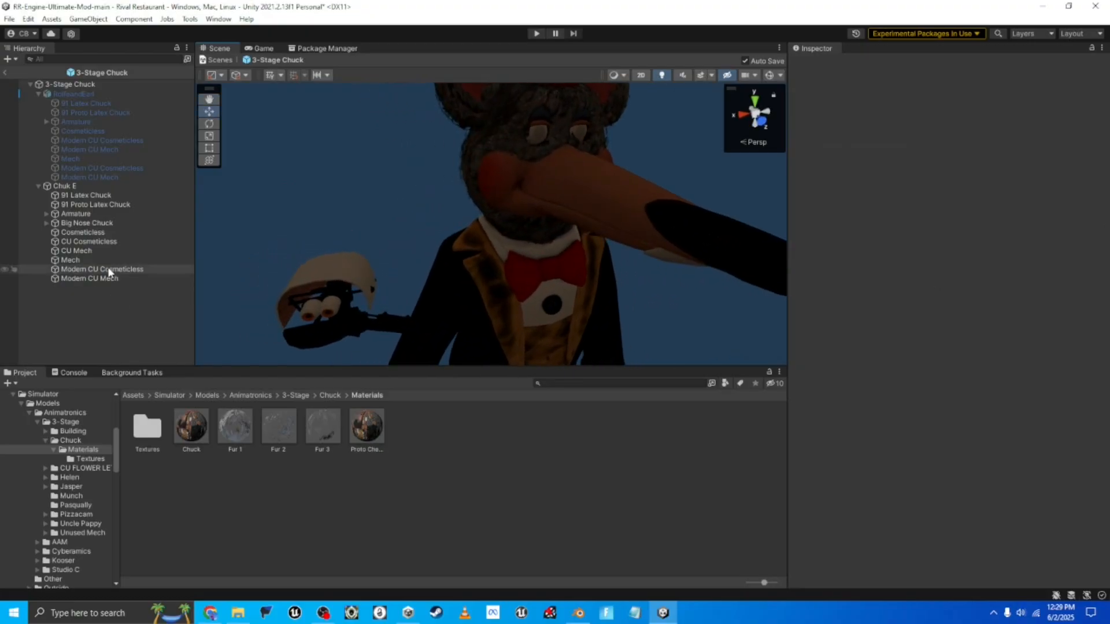
# - Delete the old RolfeandEarl object from the 3-Stage Chuck prefab and select Big Nose Chuck
pyautogui.click(73, 94)
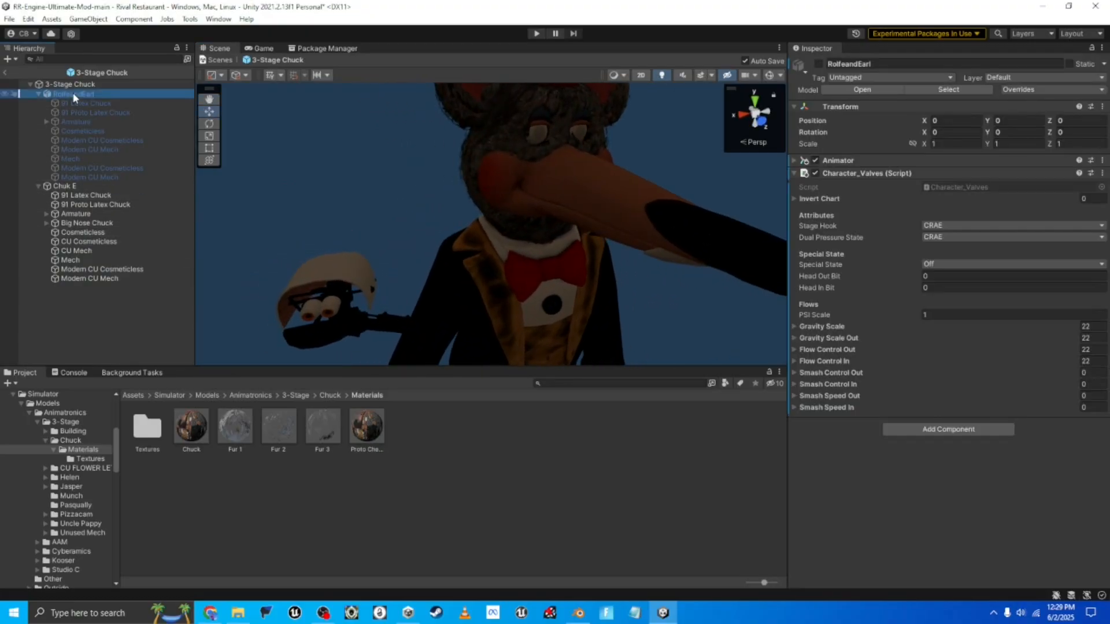
pyautogui.press('Delete')
pyautogui.click(72, 94)
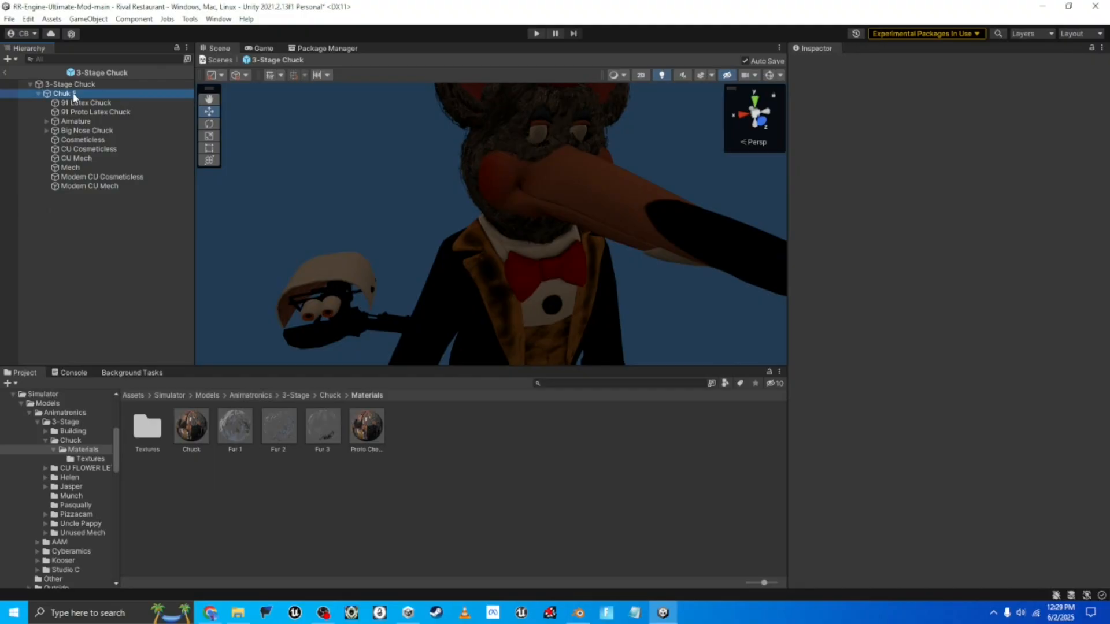
pyautogui.click(75, 131)
pyautogui.click(55, 135)
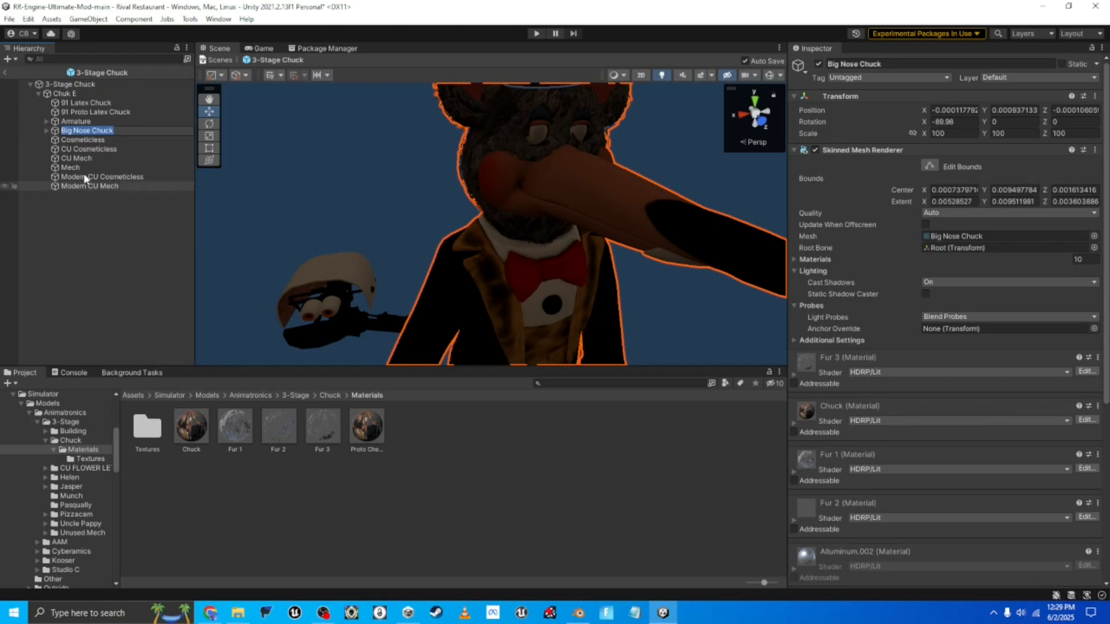
pyautogui.click(92, 226)
pyautogui.click(88, 130)
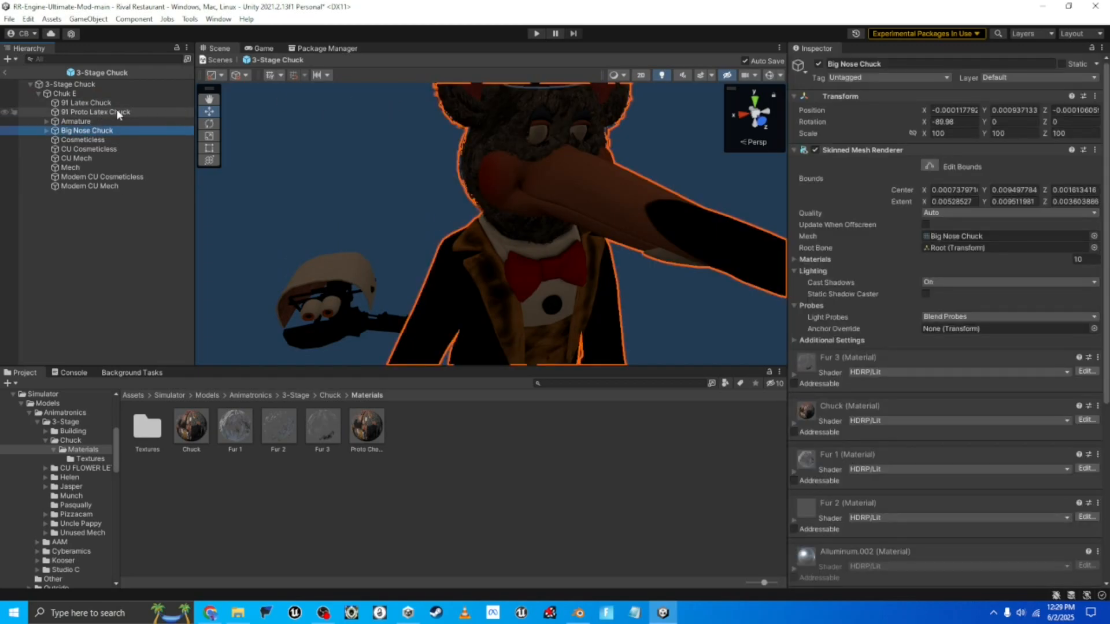
# - Add a Dynamic Bone component to Chuk E and assign Hat Jiggle as its root
pyautogui.click(121, 94)
pyautogui.press('f')
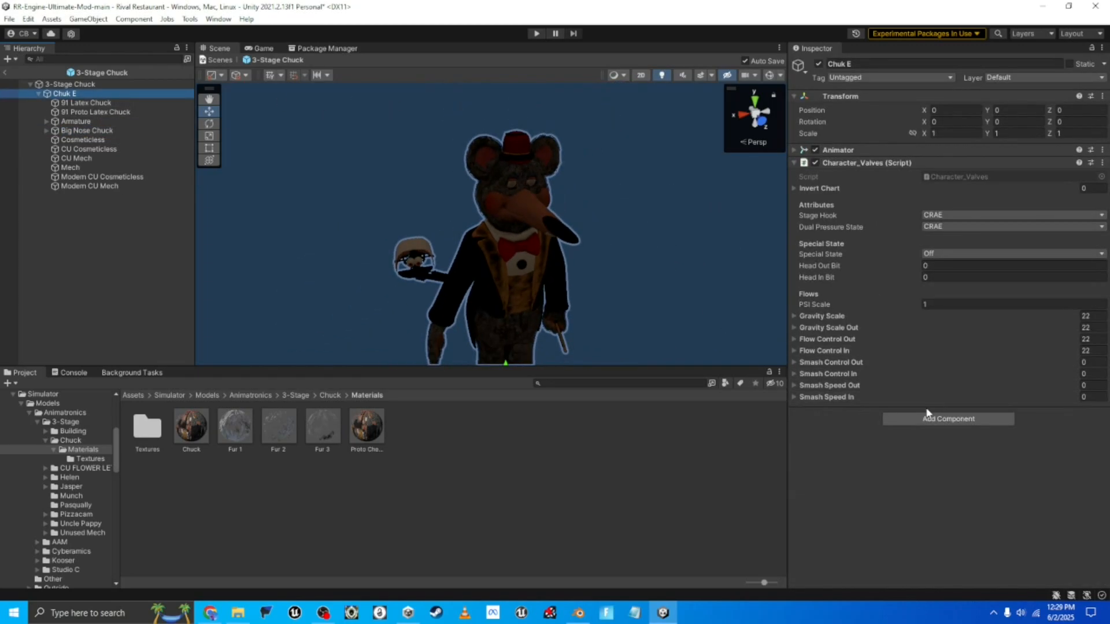
pyautogui.click(949, 419)
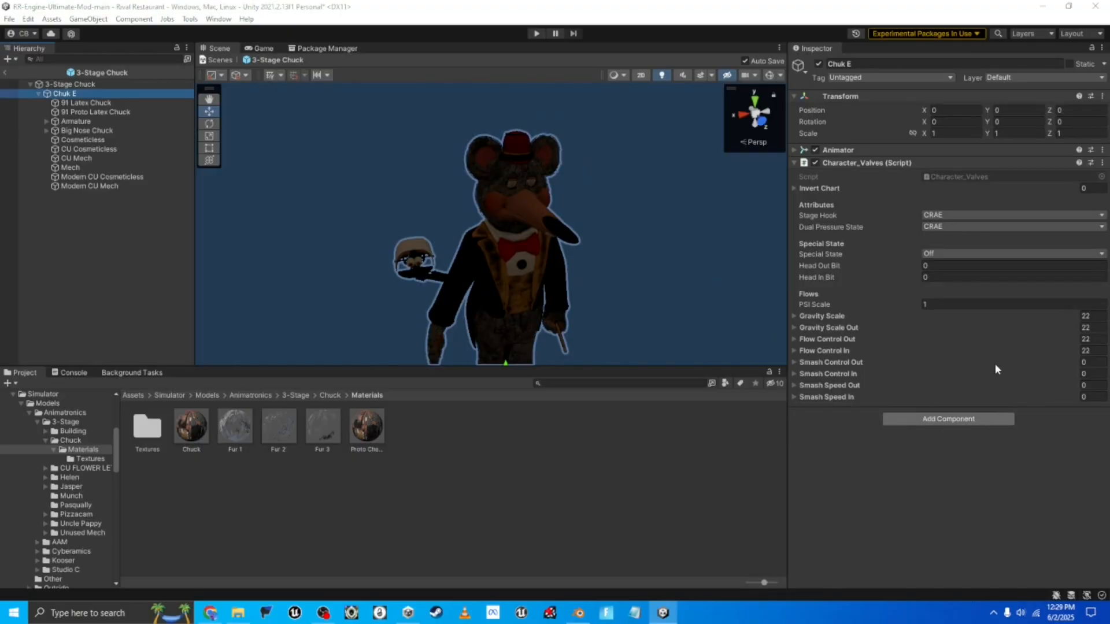
pyautogui.write('Dyn')
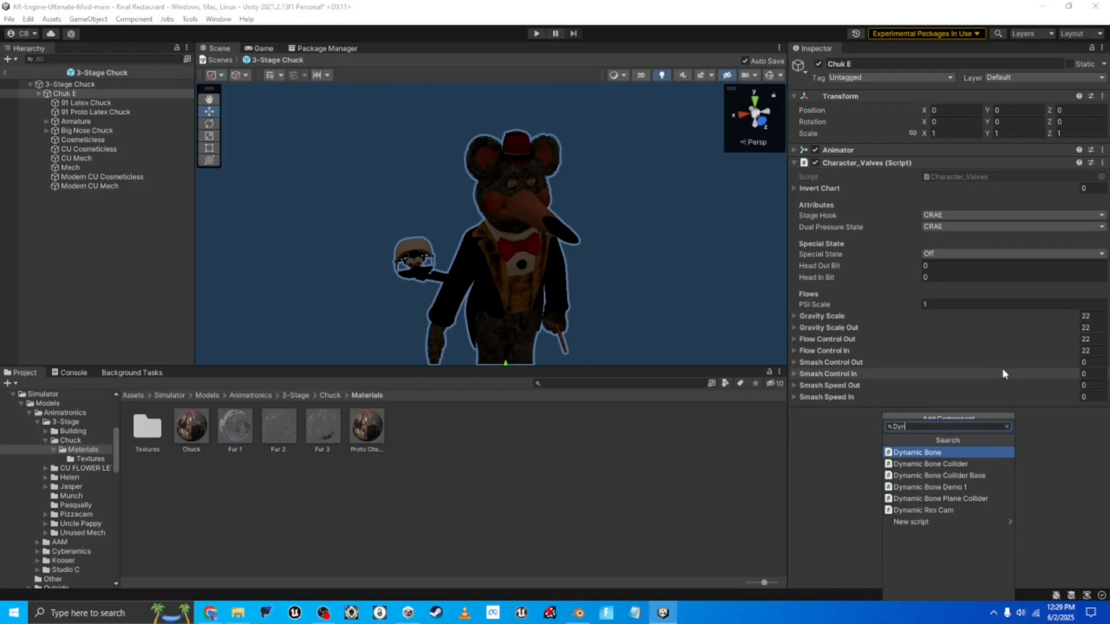
pyautogui.press('Return')
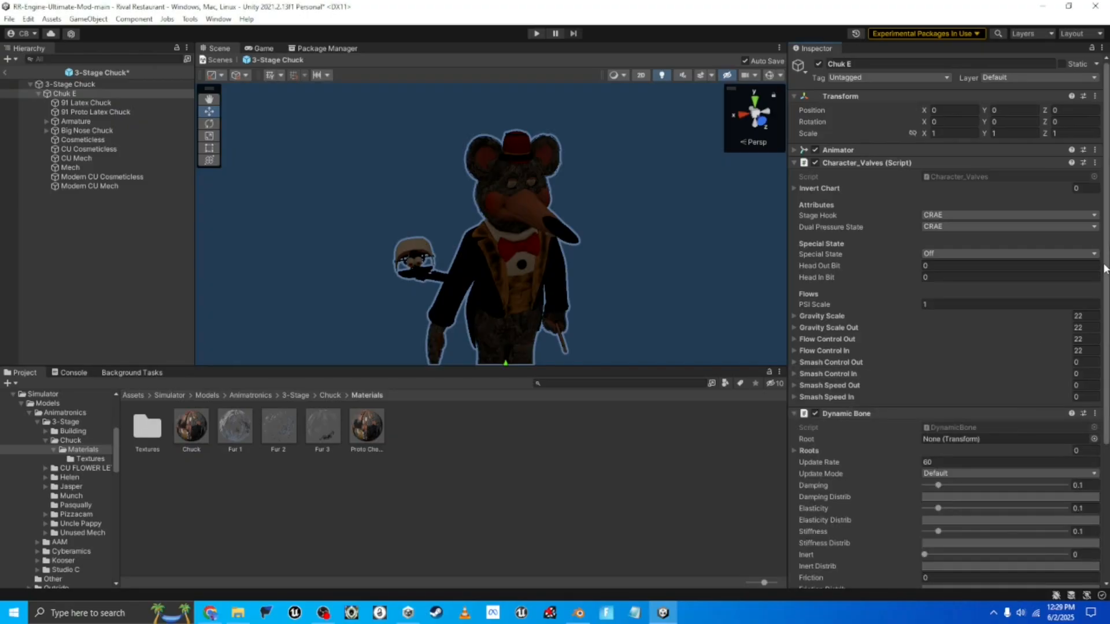
pyautogui.click(1094, 440)
pyautogui.write('Hat')
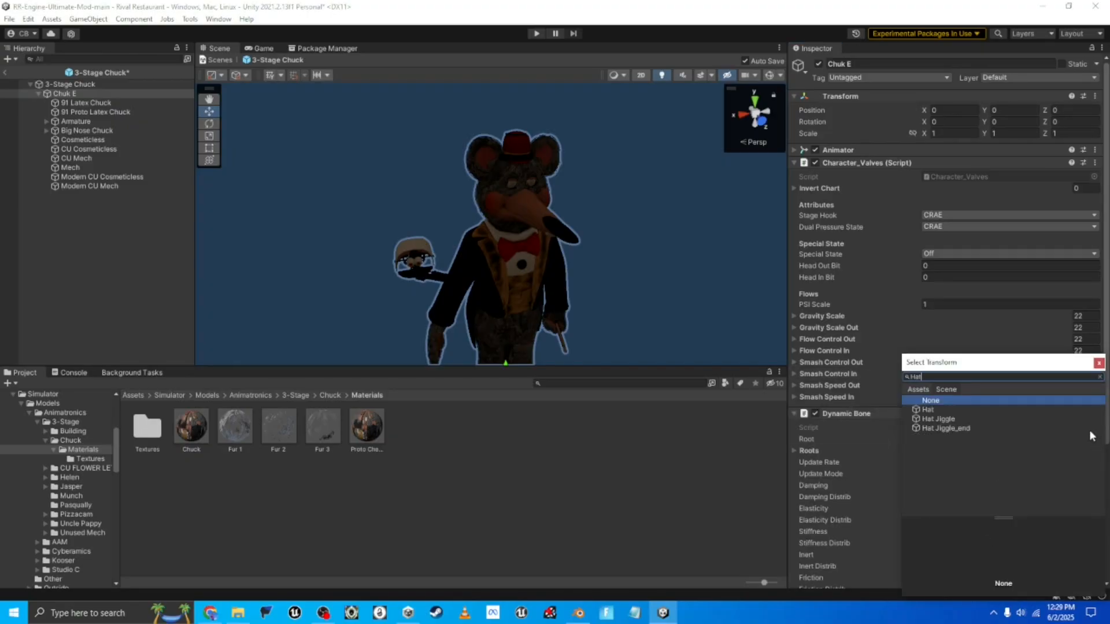
pyautogui.doubleClick(939, 419)
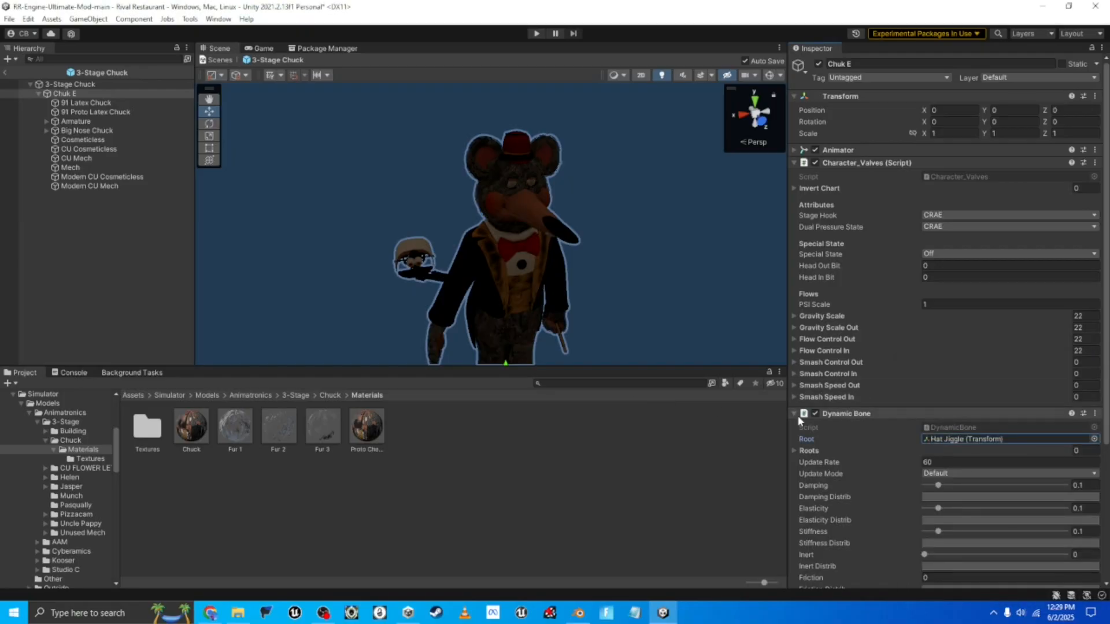
# - Save the project
pyautogui.click(10, 18)
pyautogui.click(9, 19)
pyautogui.click(28, 18)
pyautogui.moveTo(9, 20)
pyautogui.click(34, 141)
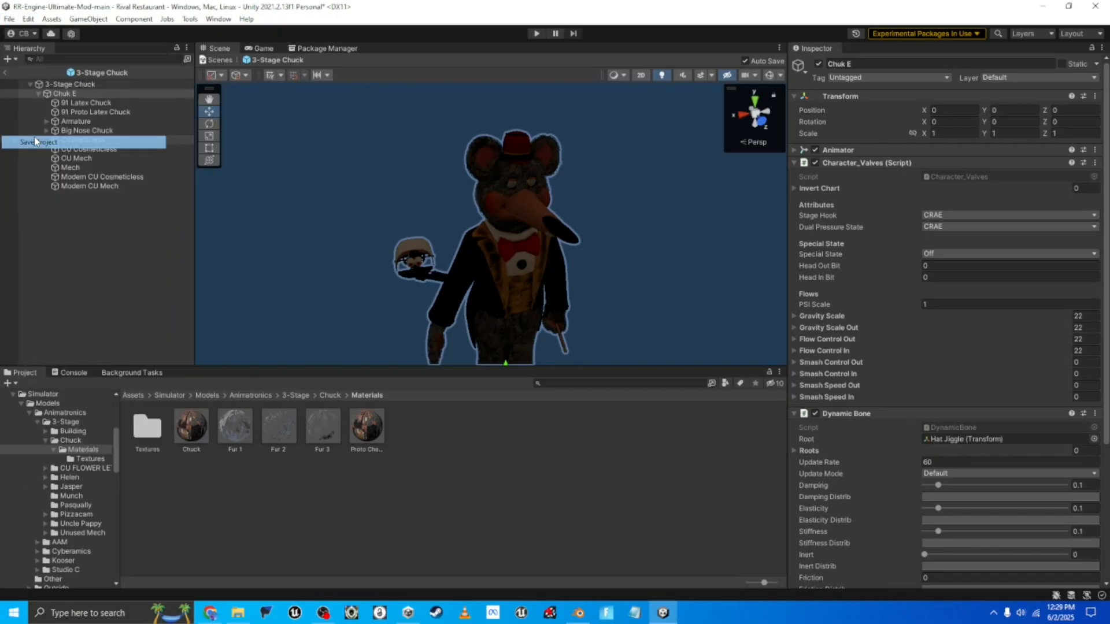
# - Copy the name of the Big Nose Chuck object and leave the prefab for the Rival Restaurant scene
pyautogui.click(72, 130)
pyautogui.doubleClick(72, 130)
pyautogui.click(106, 130)
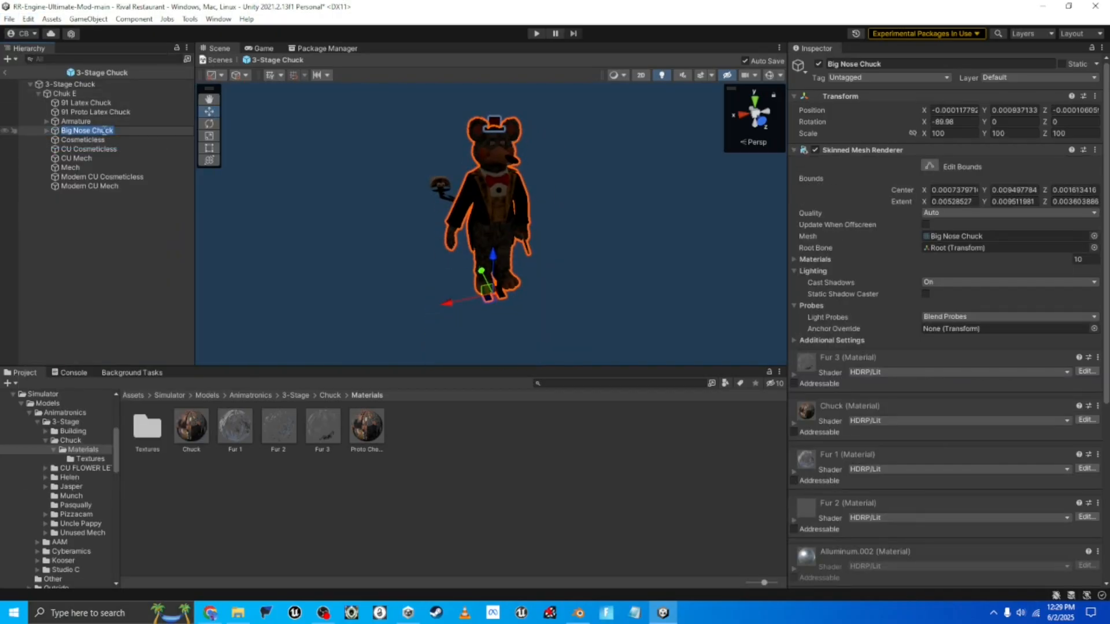
pyautogui.press('w')
pyautogui.moveTo(393, 210); pyautogui.dragTo(415, 171, button='right')
pyautogui.click(414, 192)
pyautogui.press('w')
pyautogui.click(5, 72)
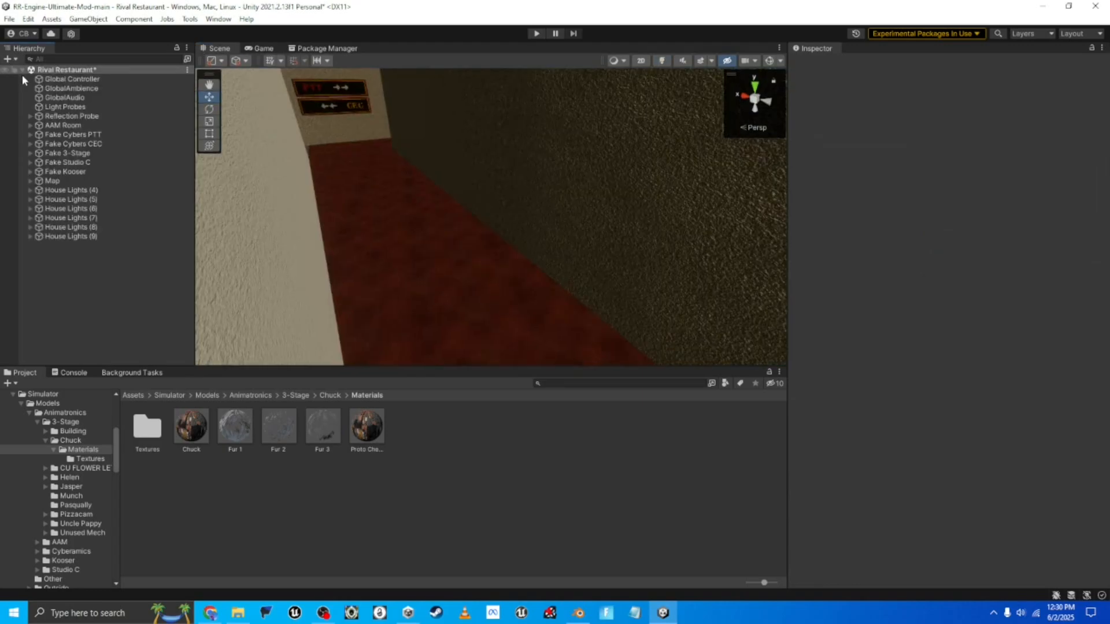
# - Open the CRAE scene from Simulator/Scenes/CRAE, saving the changes to the Rival Restaurant scene
pyautogui.click(169, 395)
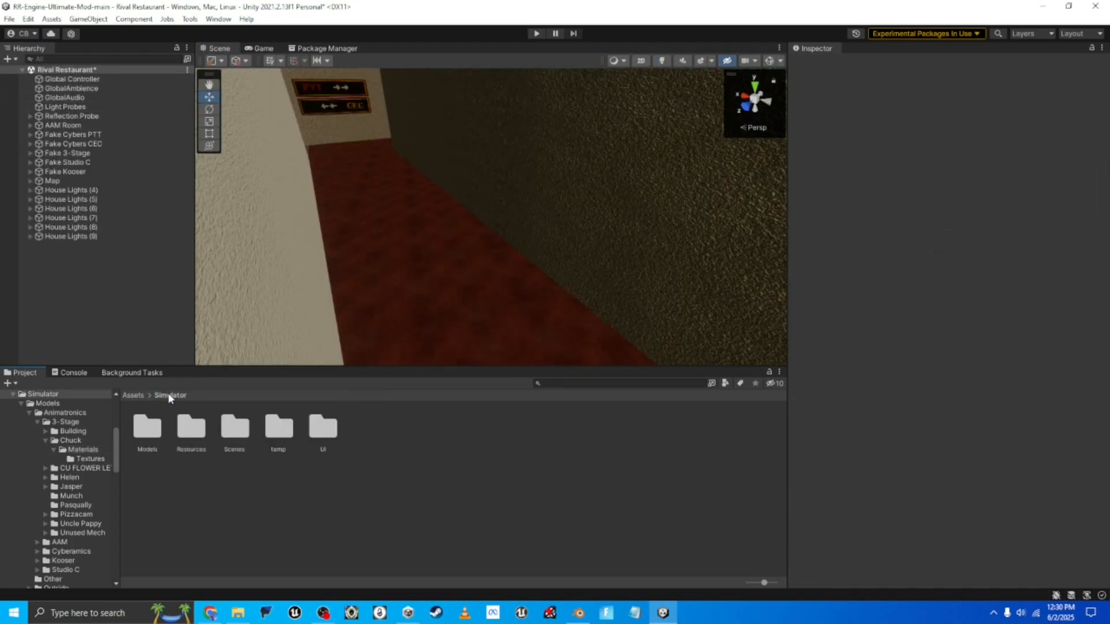
pyautogui.doubleClick(256, 433)
pyautogui.doubleClick(162, 435)
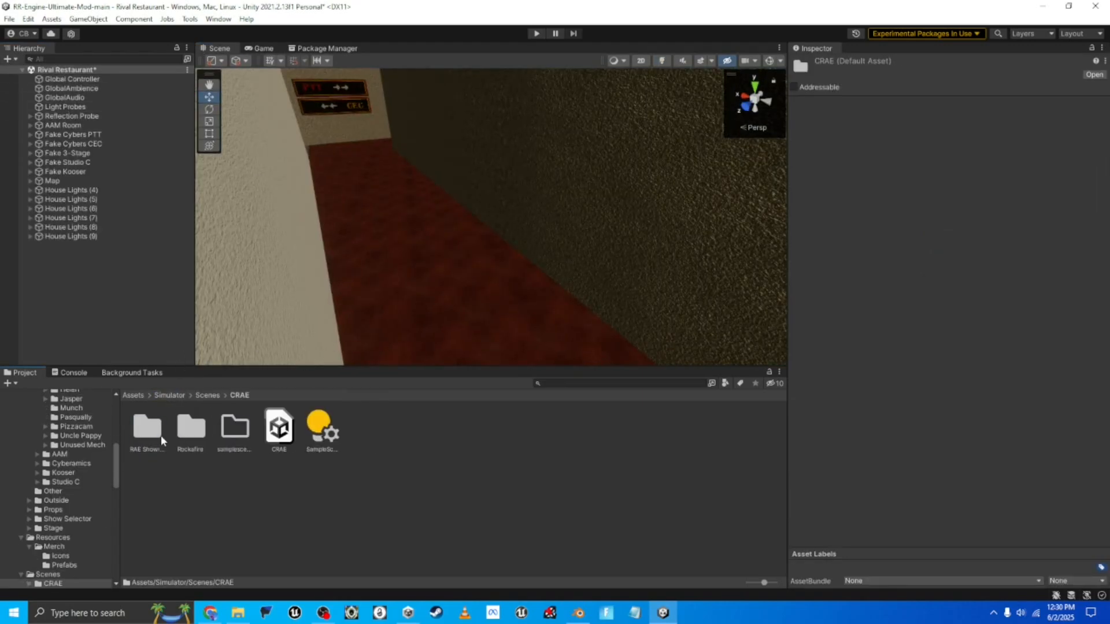
pyautogui.doubleClick(290, 438)
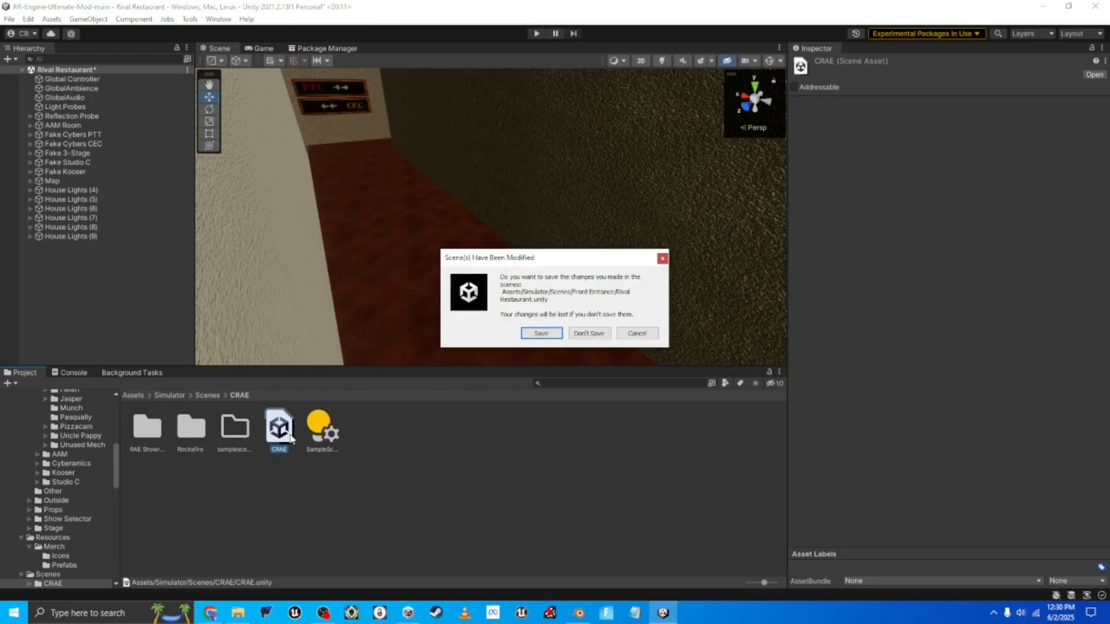
pyautogui.click(557, 336)
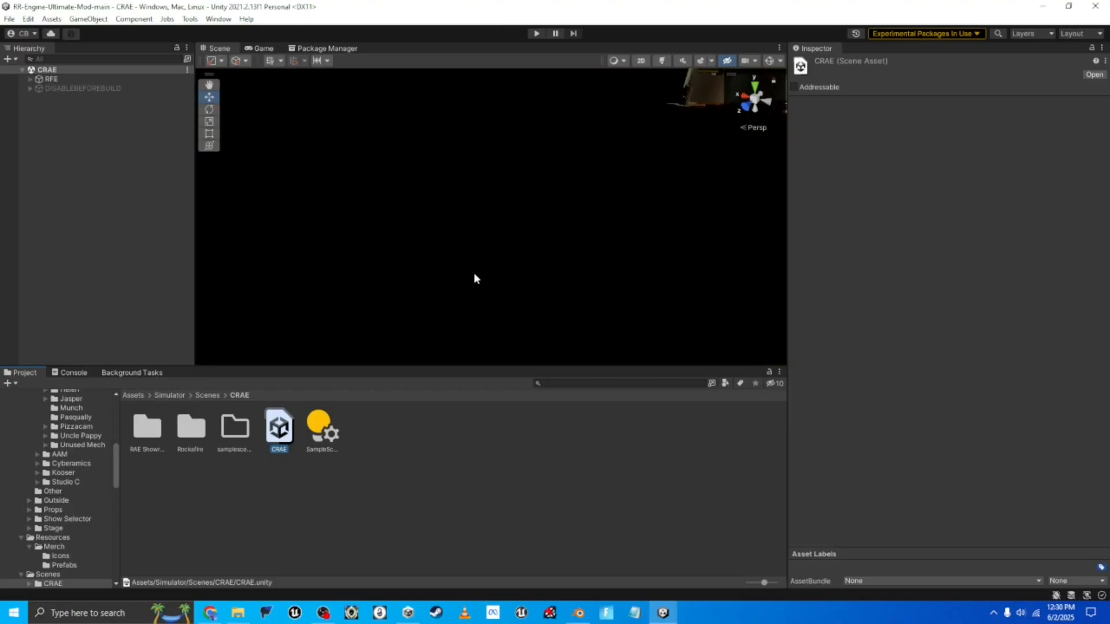
# - Select the UI object under RFE's Show Selector and expand Chuck E. Cheese's All Costumes list in its characters
pyautogui.moveTo(382, 219); pyautogui.dragTo(376, 110, button='right')
pyautogui.press('w')
pyautogui.scroll(5, 497, 121)
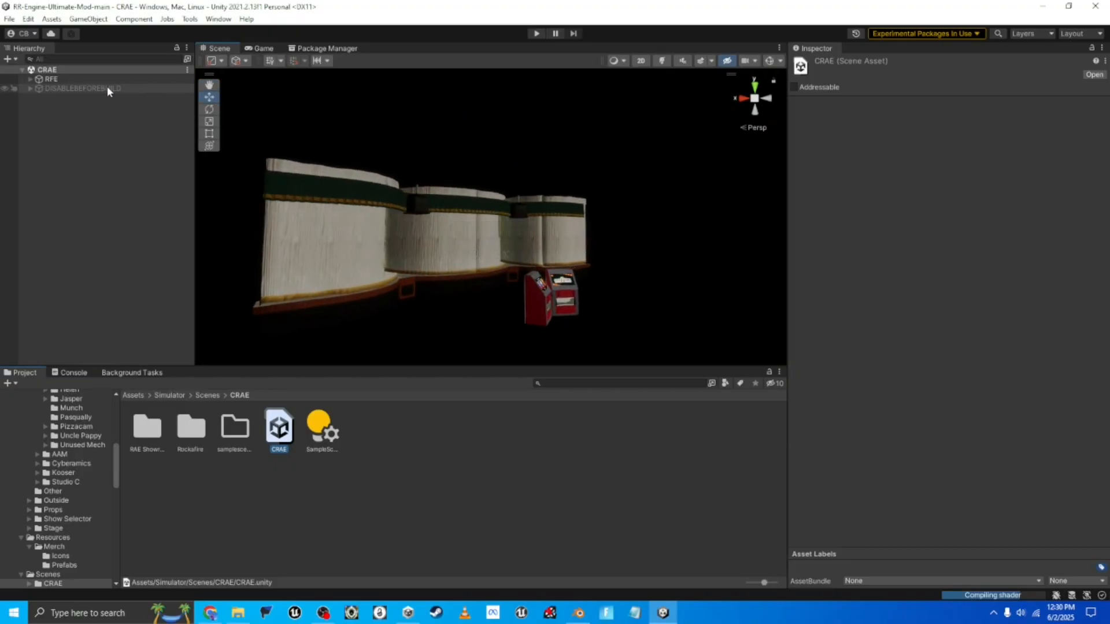
pyautogui.click(30, 78)
pyautogui.click(38, 88)
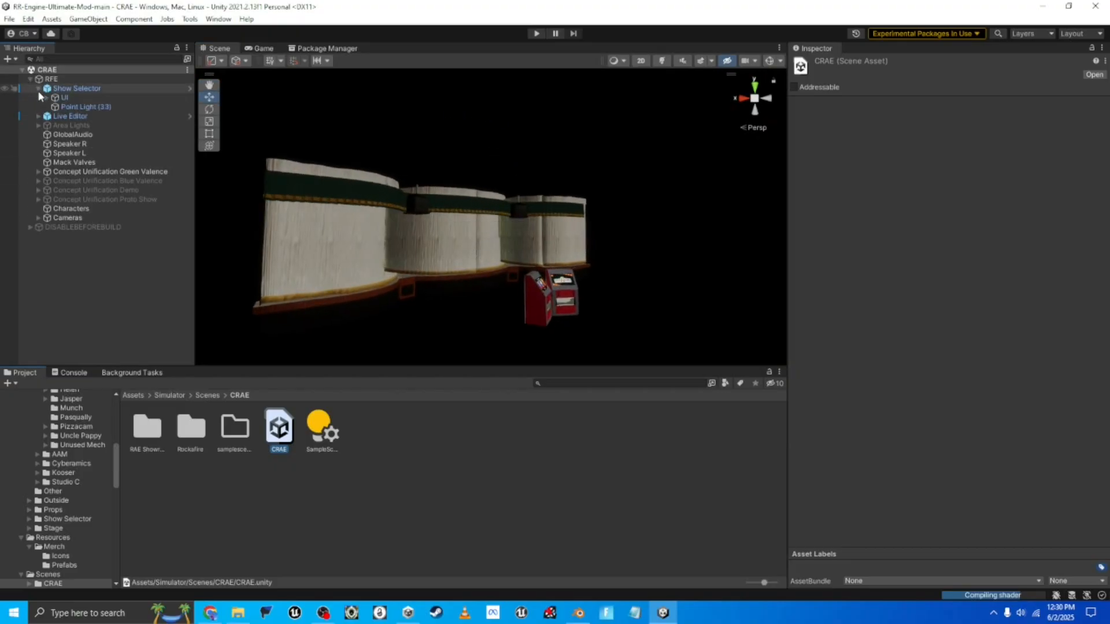
pyautogui.click(64, 97)
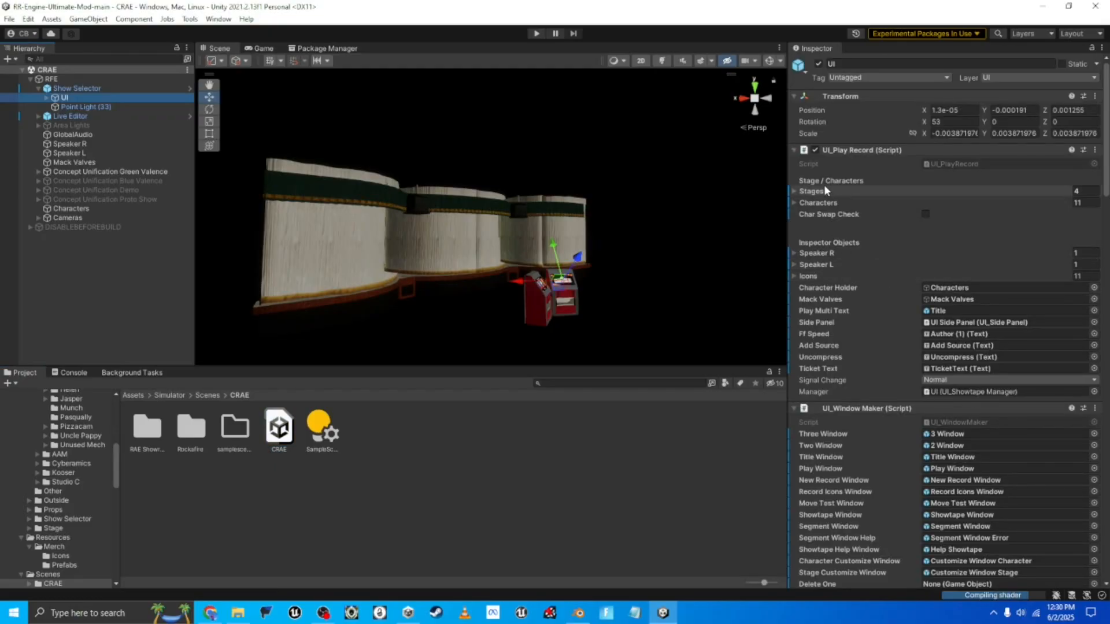
pyautogui.click(793, 200)
pyautogui.click(794, 202)
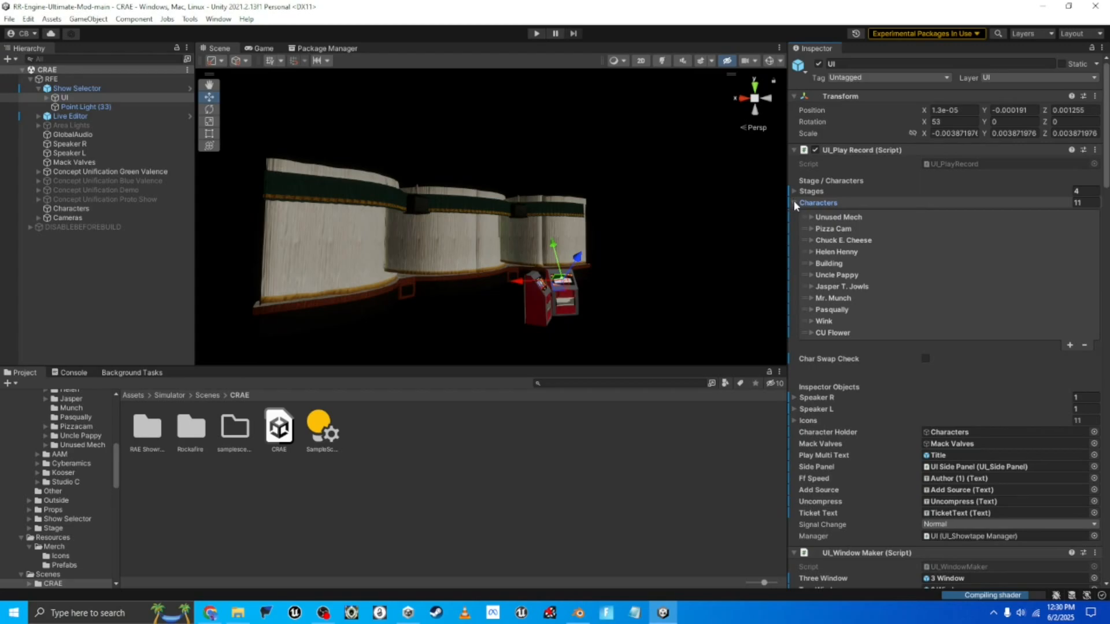
pyautogui.click(811, 240)
pyautogui.click(820, 298)
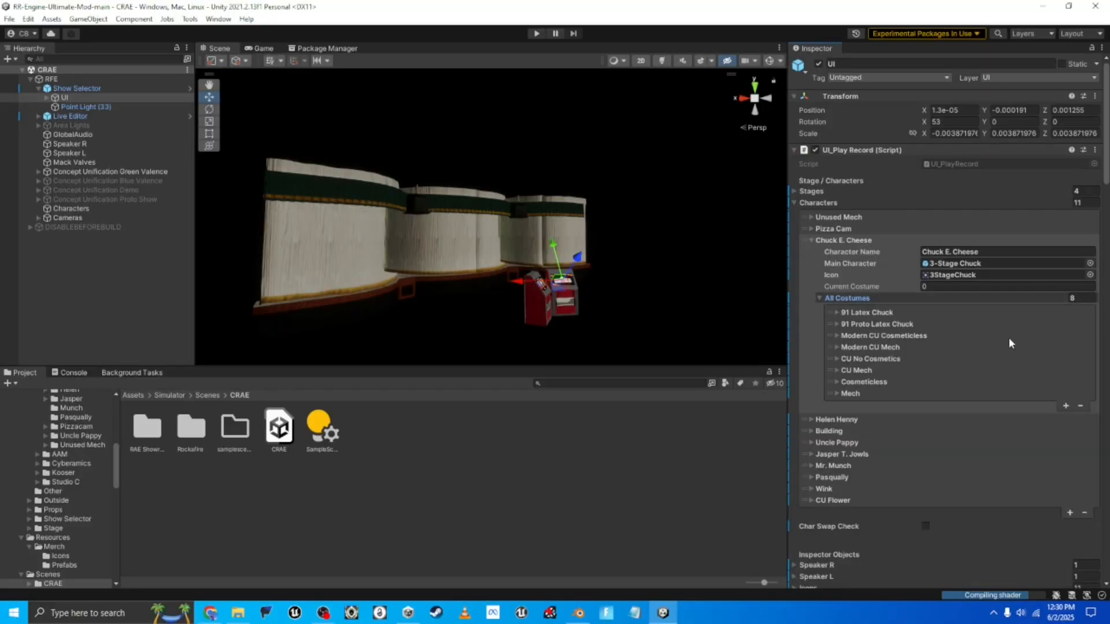
# - Add a costume named Big Nose Chuck to Chuck E. Cheese and move it directly below 91 Latex Chuck
pyautogui.click(1066, 406)
pyautogui.click(870, 407)
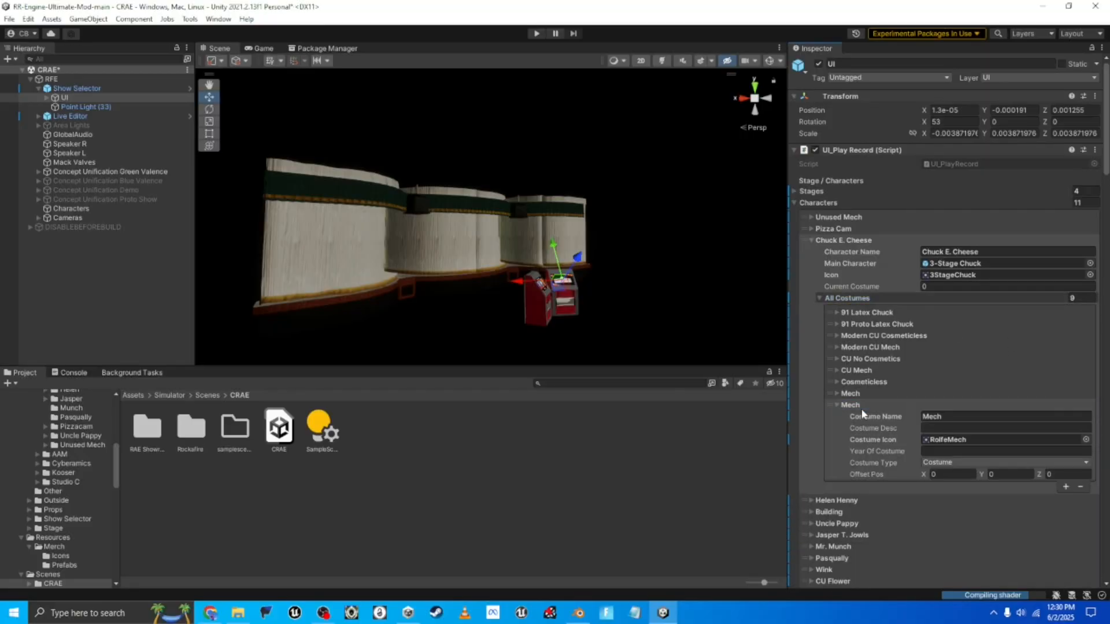
pyautogui.click(939, 416)
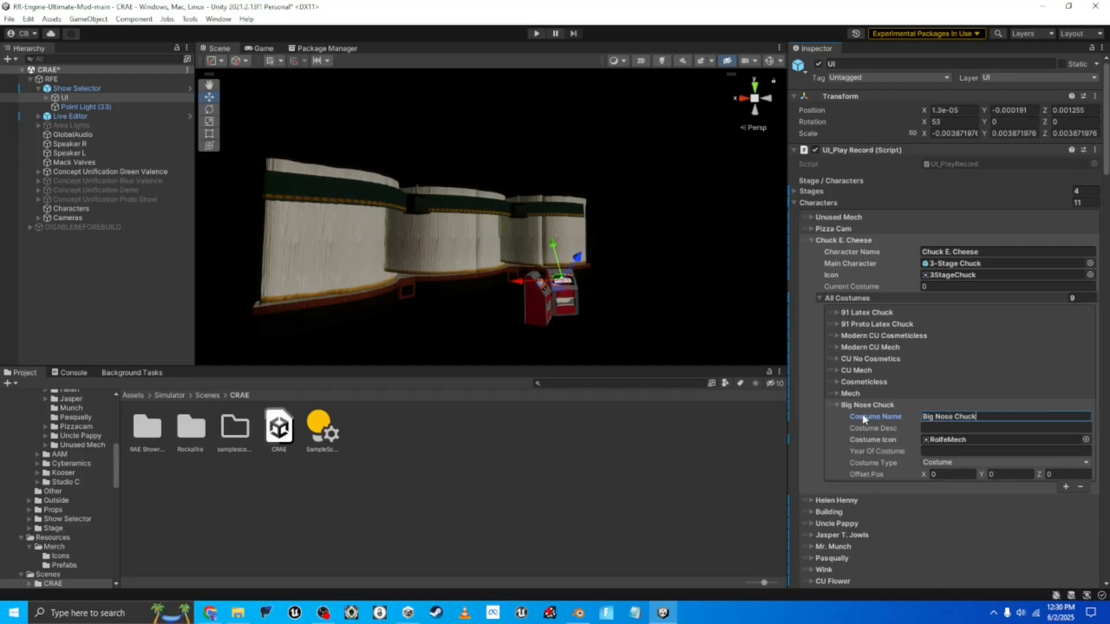
pyautogui.click(847, 408)
pyautogui.moveTo(828, 404); pyautogui.dragTo(825, 326)
# - Save the project and open the Rival Restaurant scene from the Front Entrance scenes folder
pyautogui.click(9, 19)
pyautogui.click(9, 19)
pyautogui.click(9, 20)
pyautogui.click(45, 143)
pyautogui.click(211, 395)
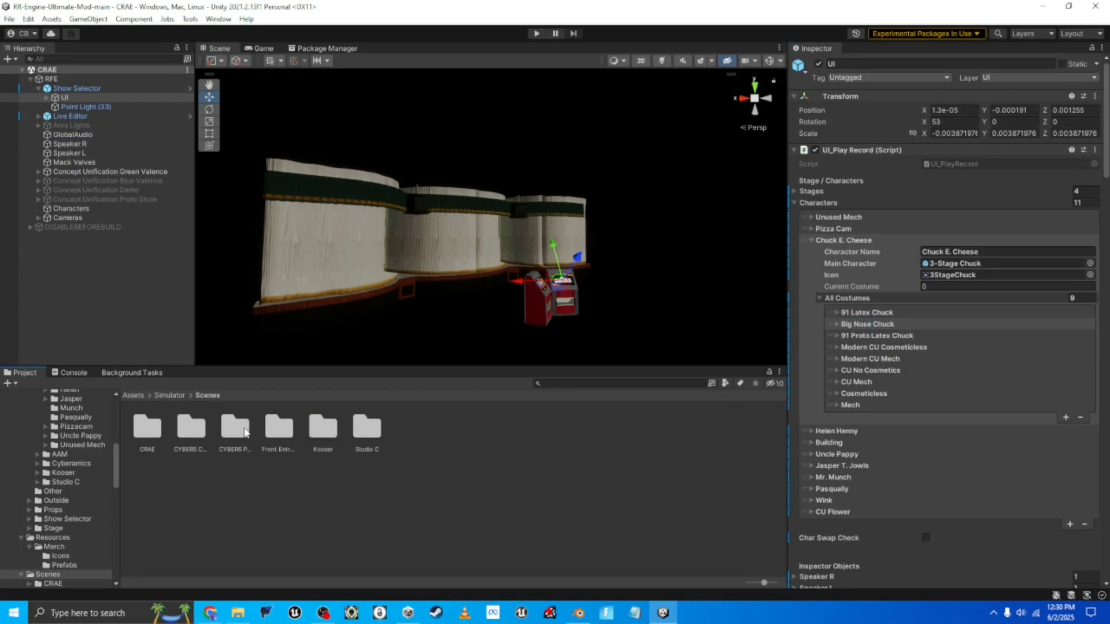
pyautogui.doubleClick(279, 428)
pyautogui.click(195, 431)
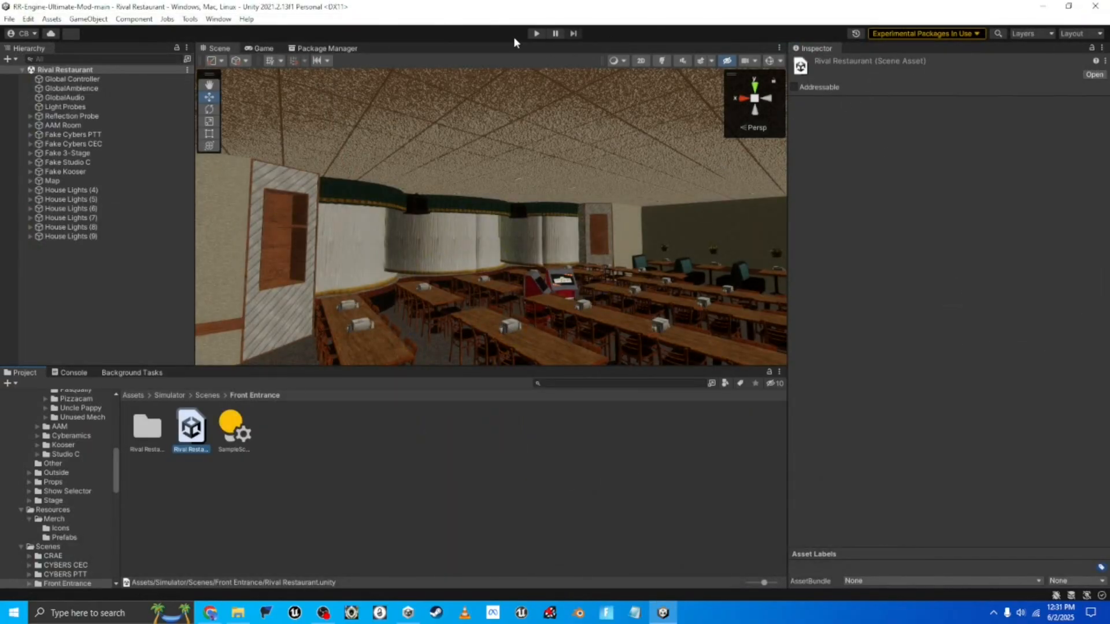
# - Run the game and walk with the flashlight on to the control cabinets in front of the 3-Stage curtains
pyautogui.click(536, 33)
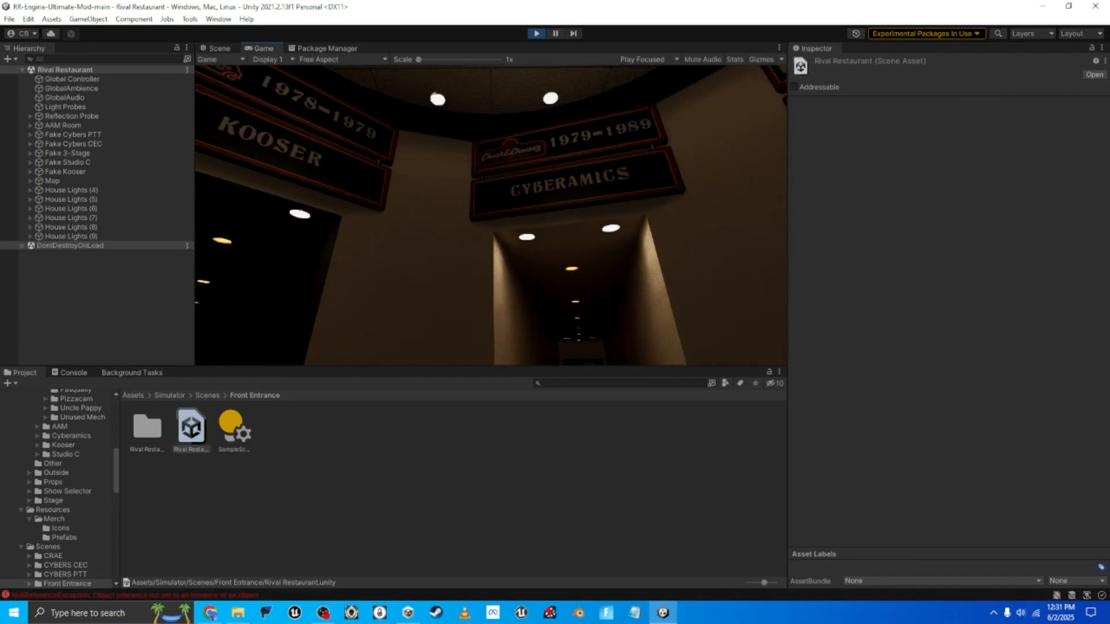
pyautogui.press('w')
pyautogui.press('f')
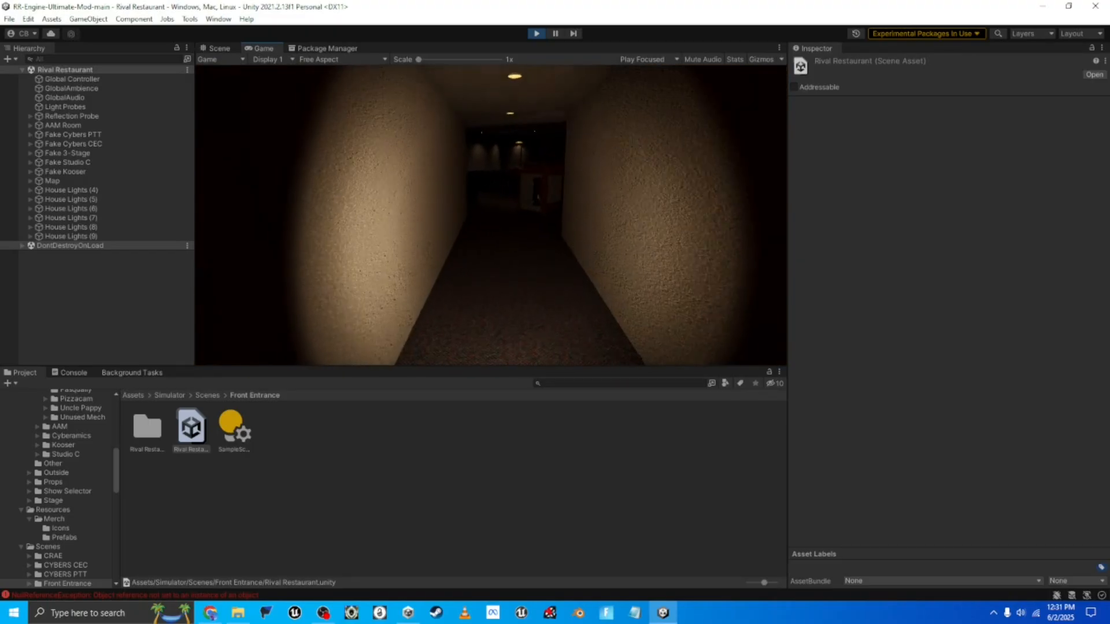
pyautogui.press('w')
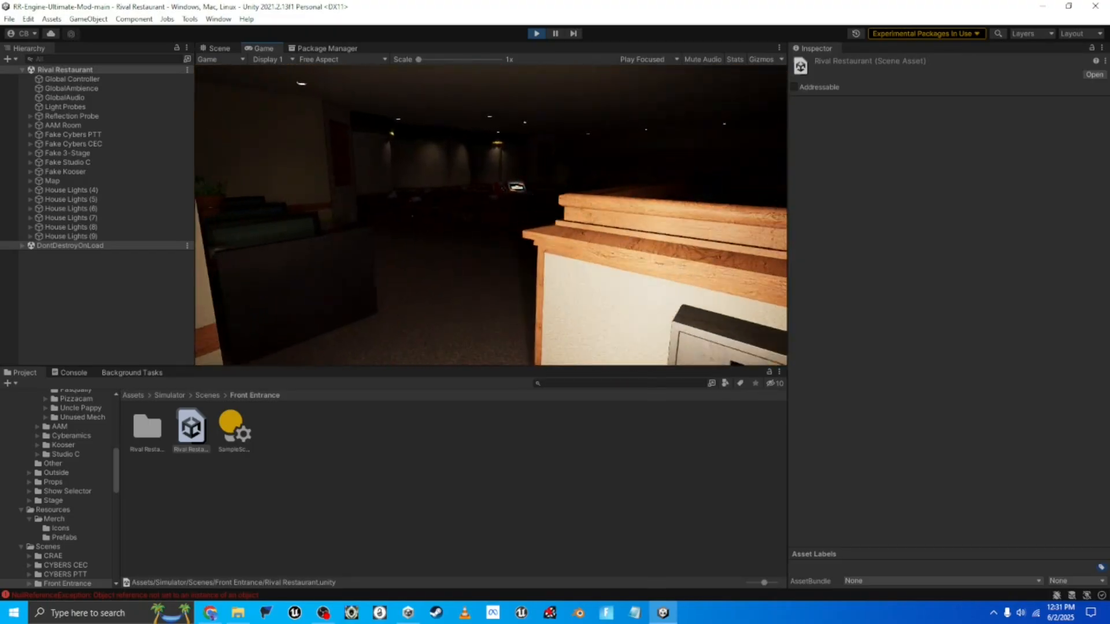
pyautogui.press('w')
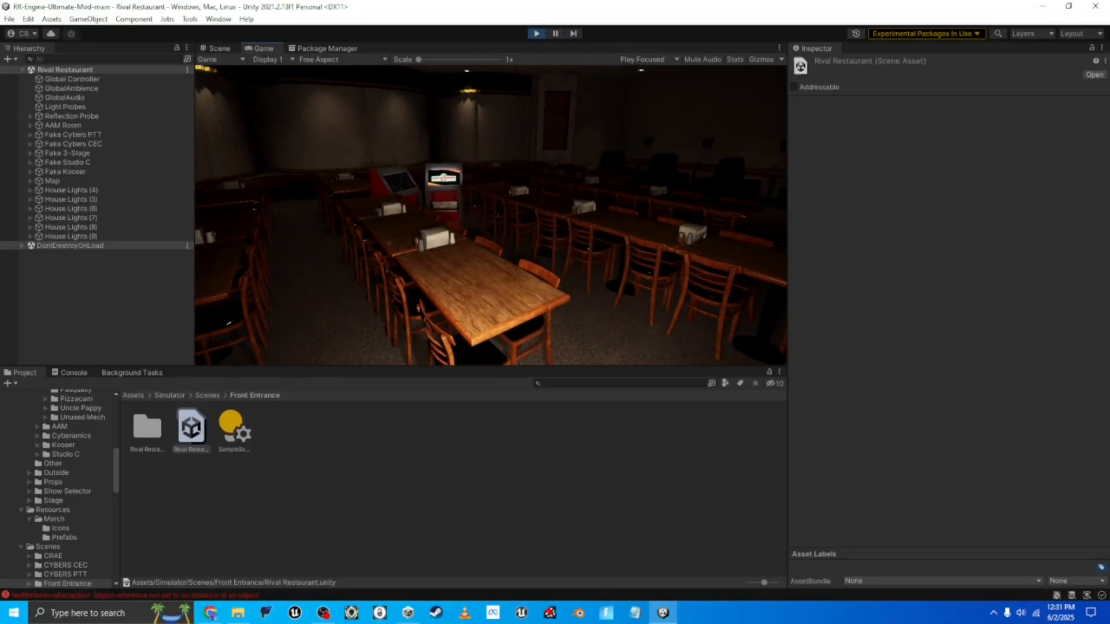
pyautogui.press('w')
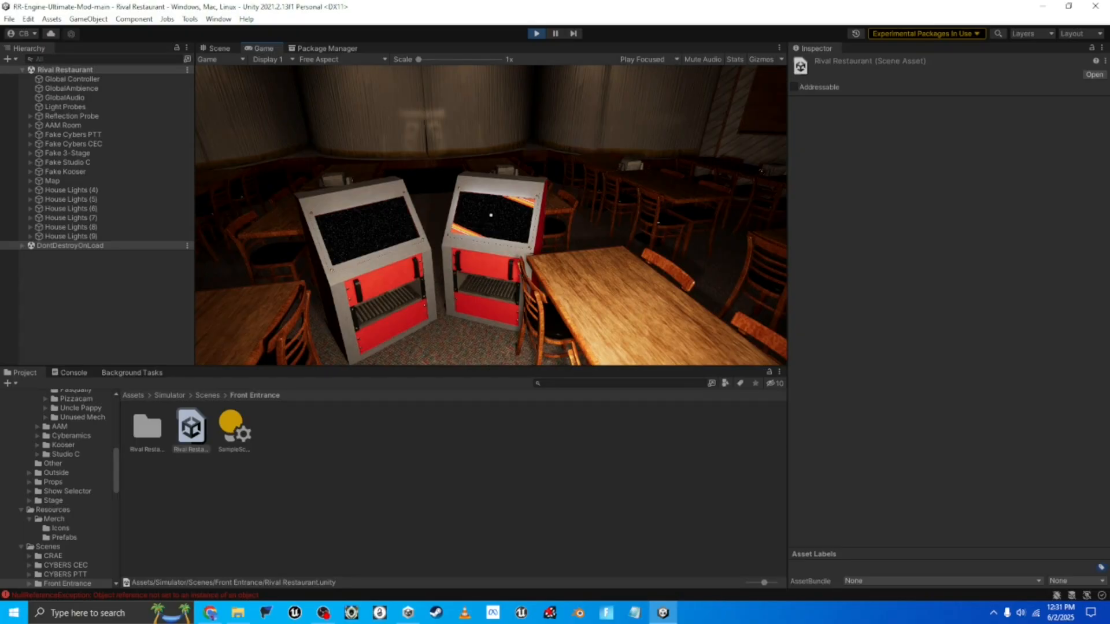
# - Load the CRAE stage at the control cabinets and open the Show settings in the Live Editor
pyautogui.click(491, 215)
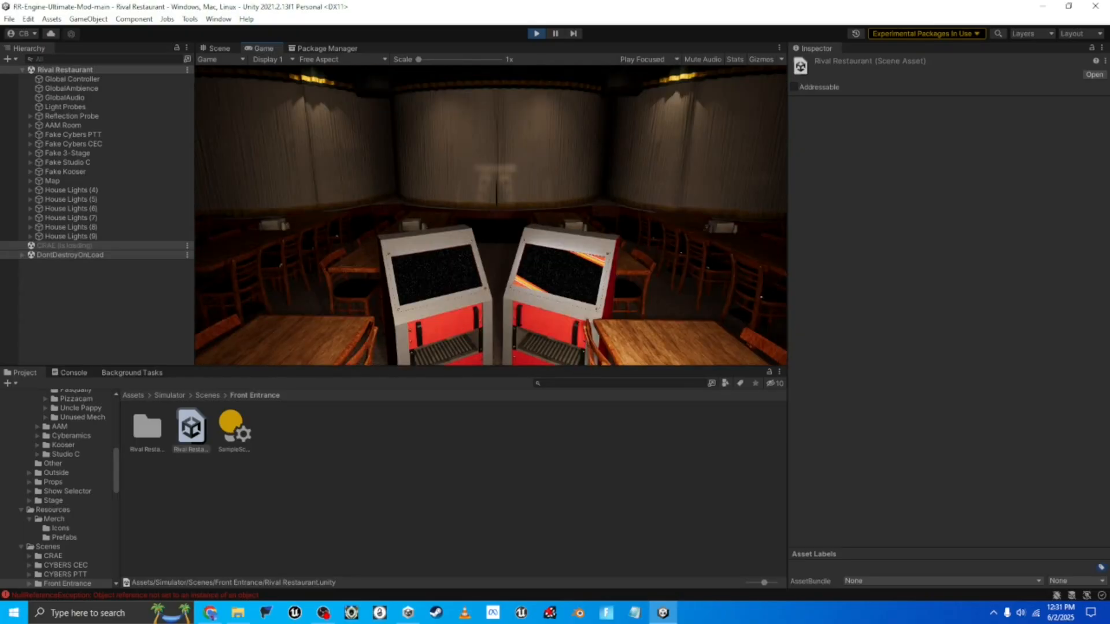
pyautogui.press('w')
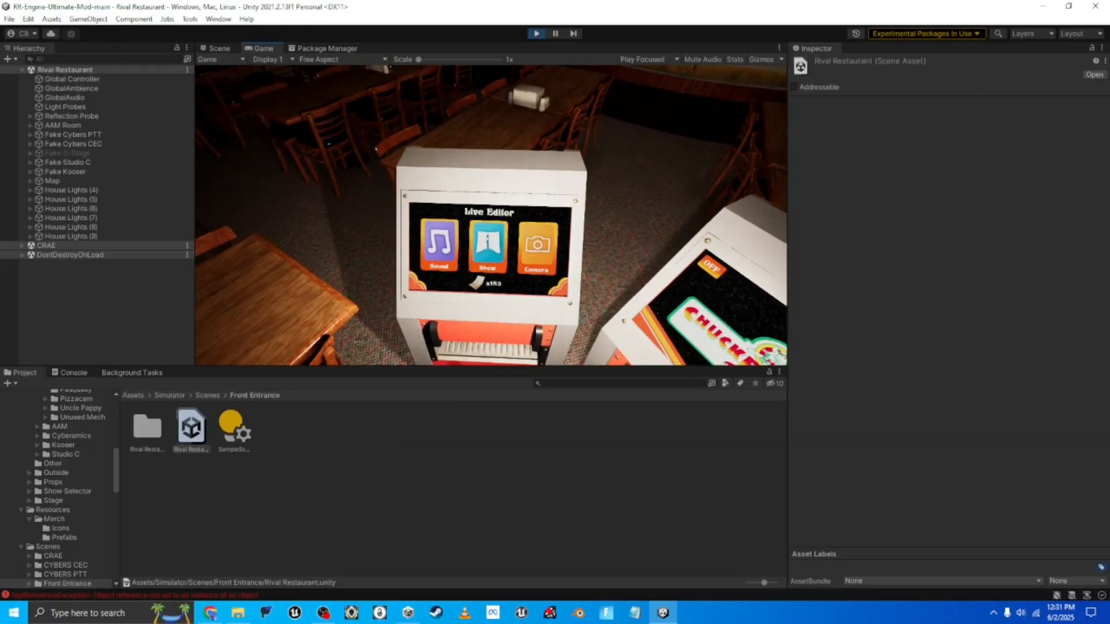
pyautogui.click(491, 215)
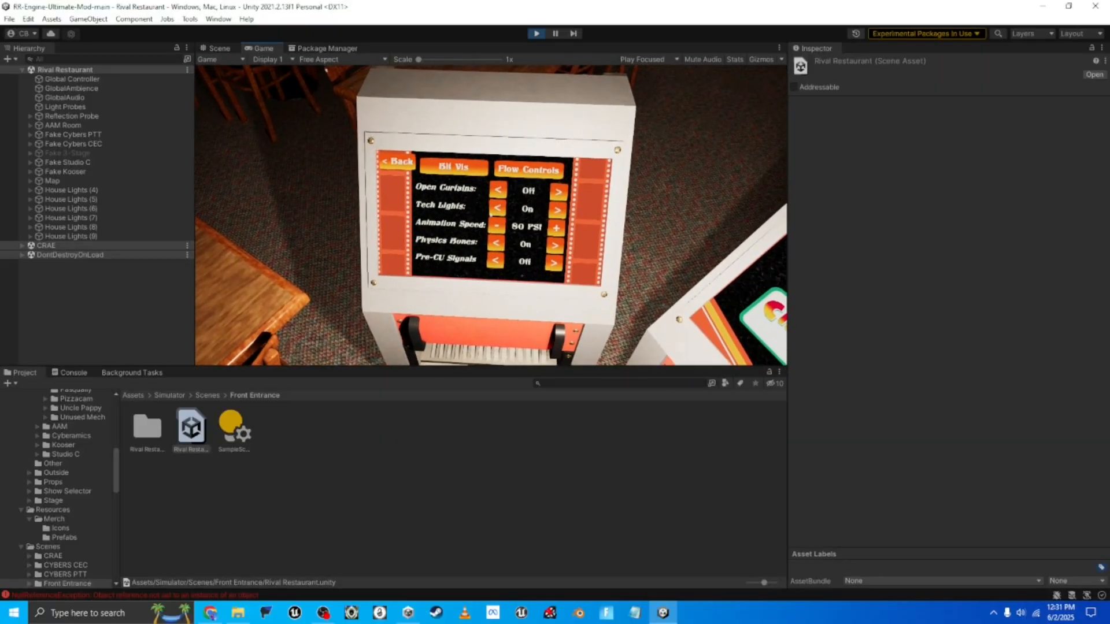